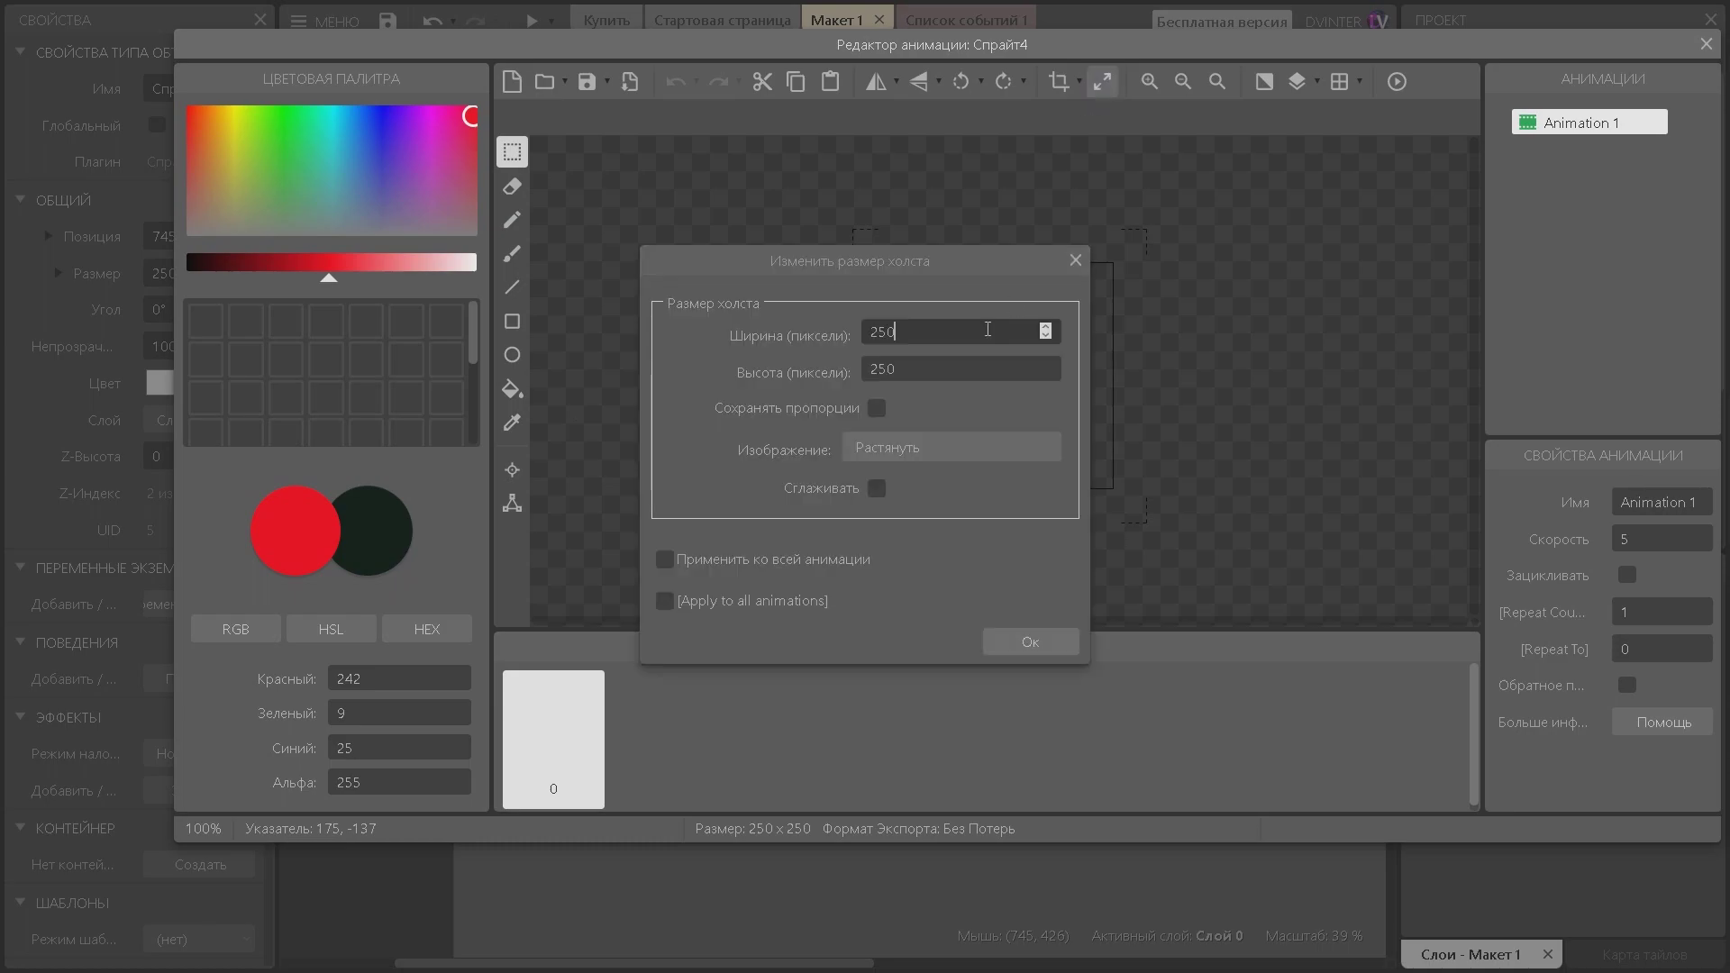
Set the sprite canvas height to 450 pixels and apply the resize.
left_click_drag(895, 373, 861, 371)
type("450")
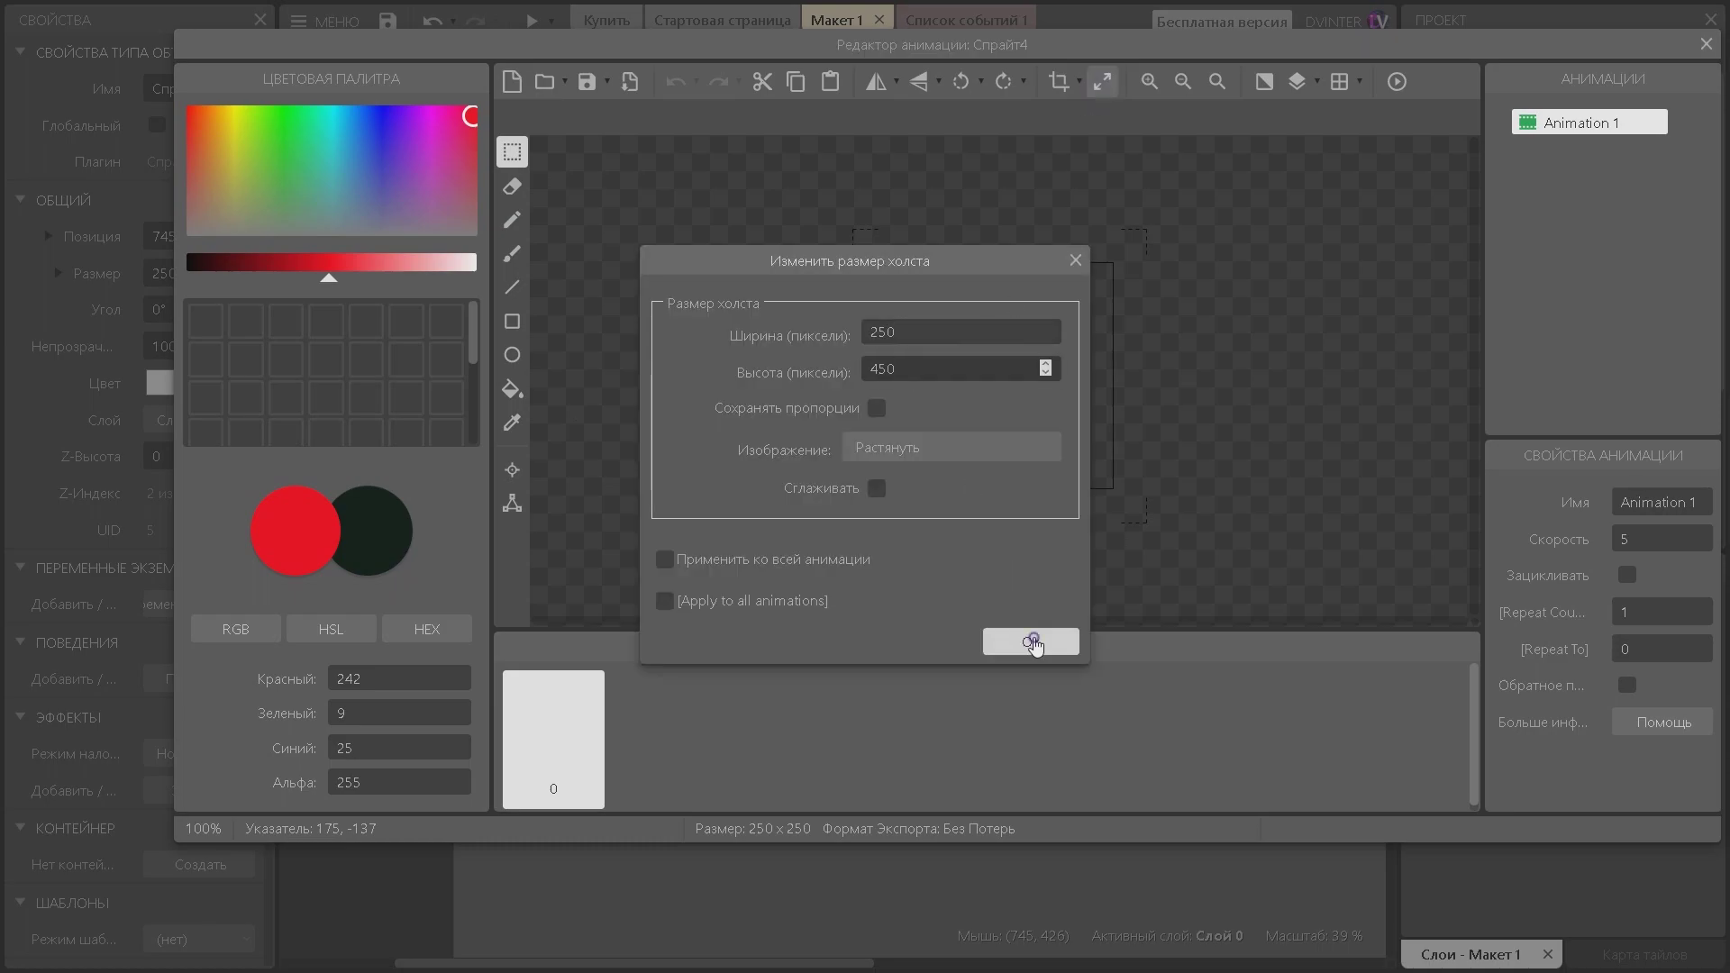
left_click(1032, 641)
Draw a red rectangle about 134 × 390 pixels, adding small outlined red blocks along its sides and a white handle beneath it.
left_click_drag(1018, 350, 1062, 514)
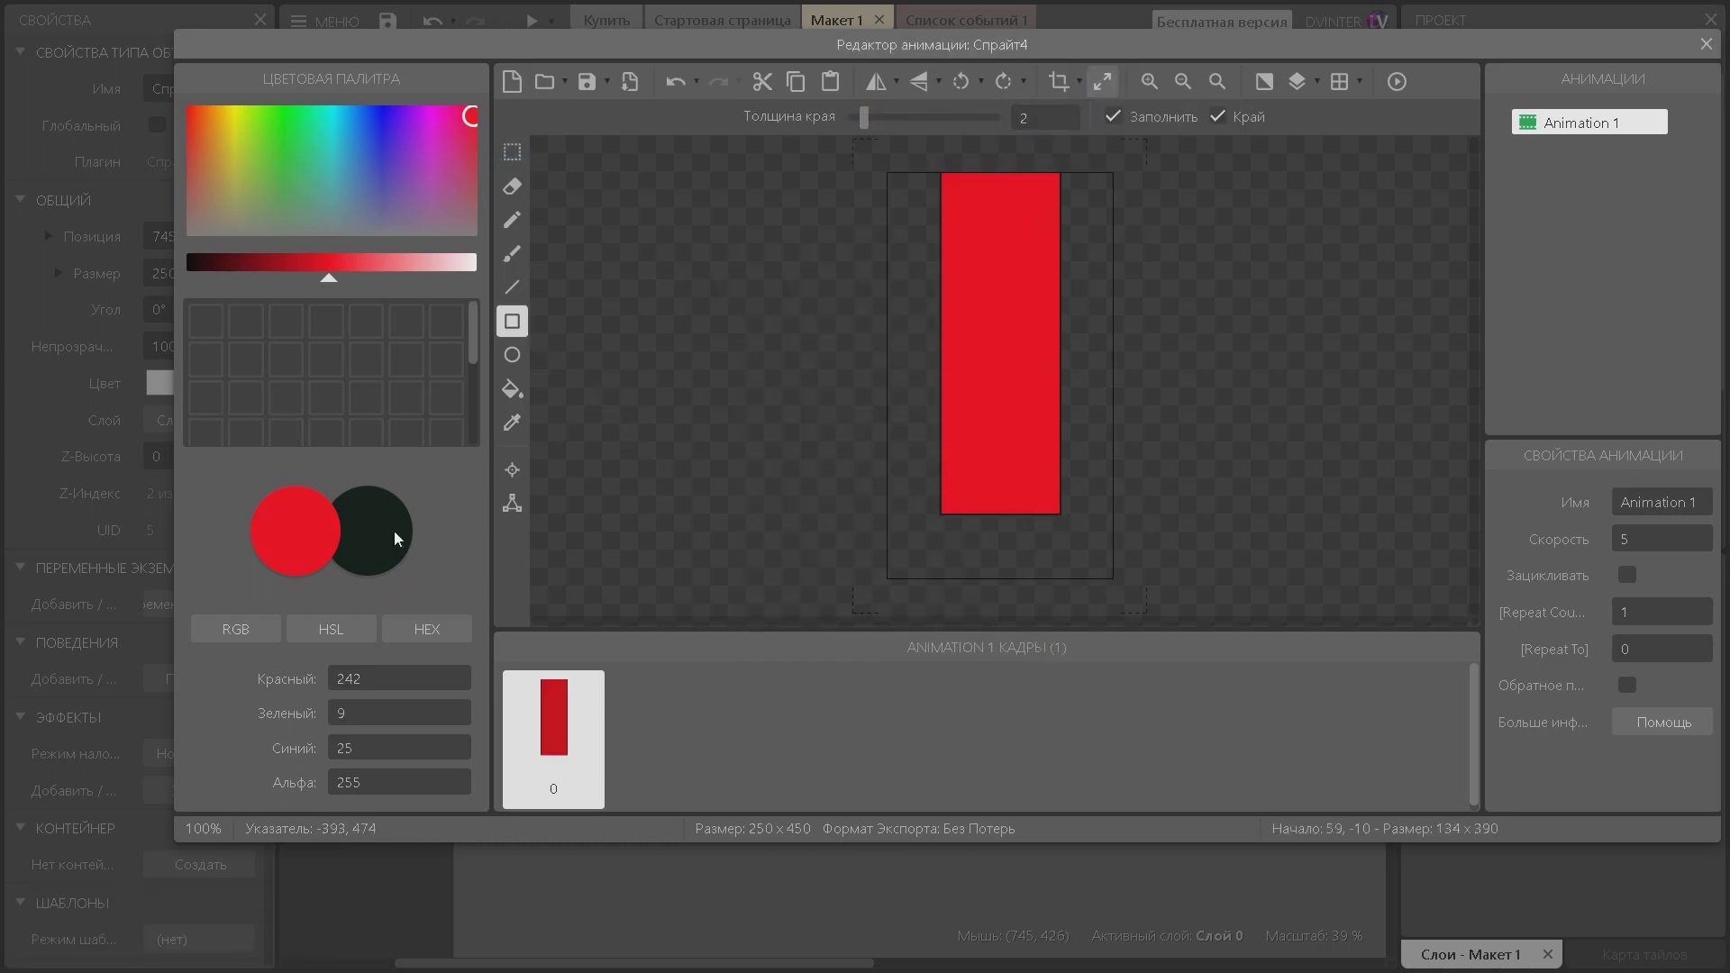
left_click(975, 321)
right_click(563, 692)
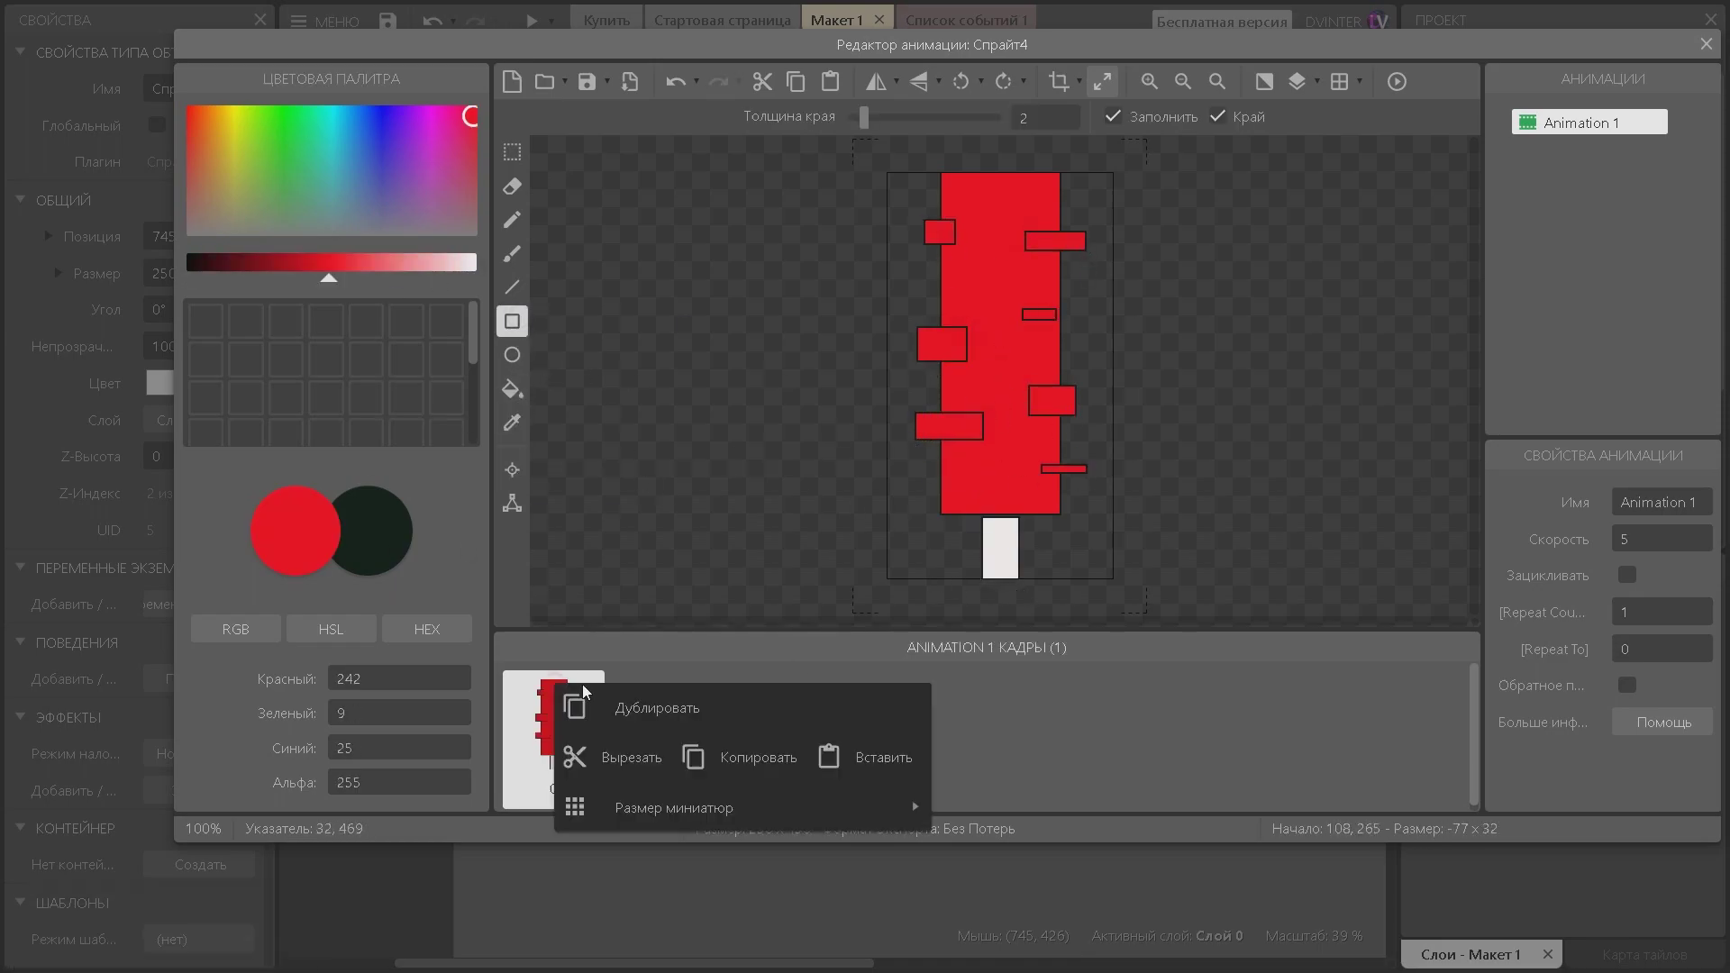
left_click(626, 708)
key("s")
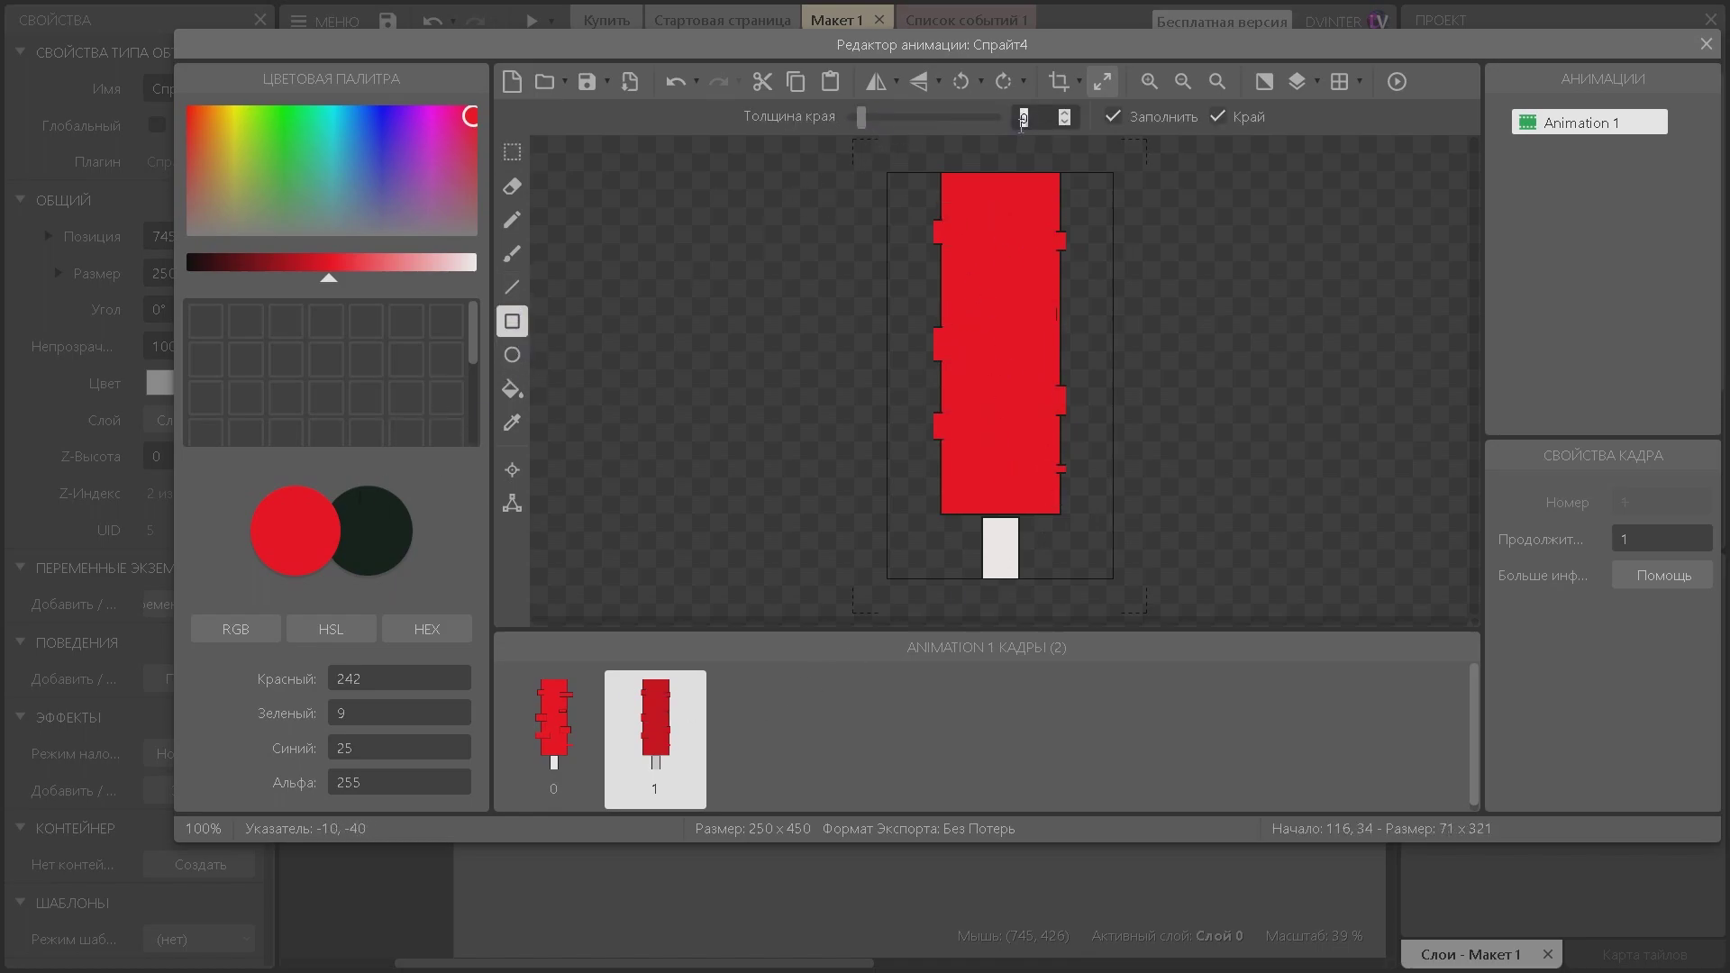
key("ctrl+z")
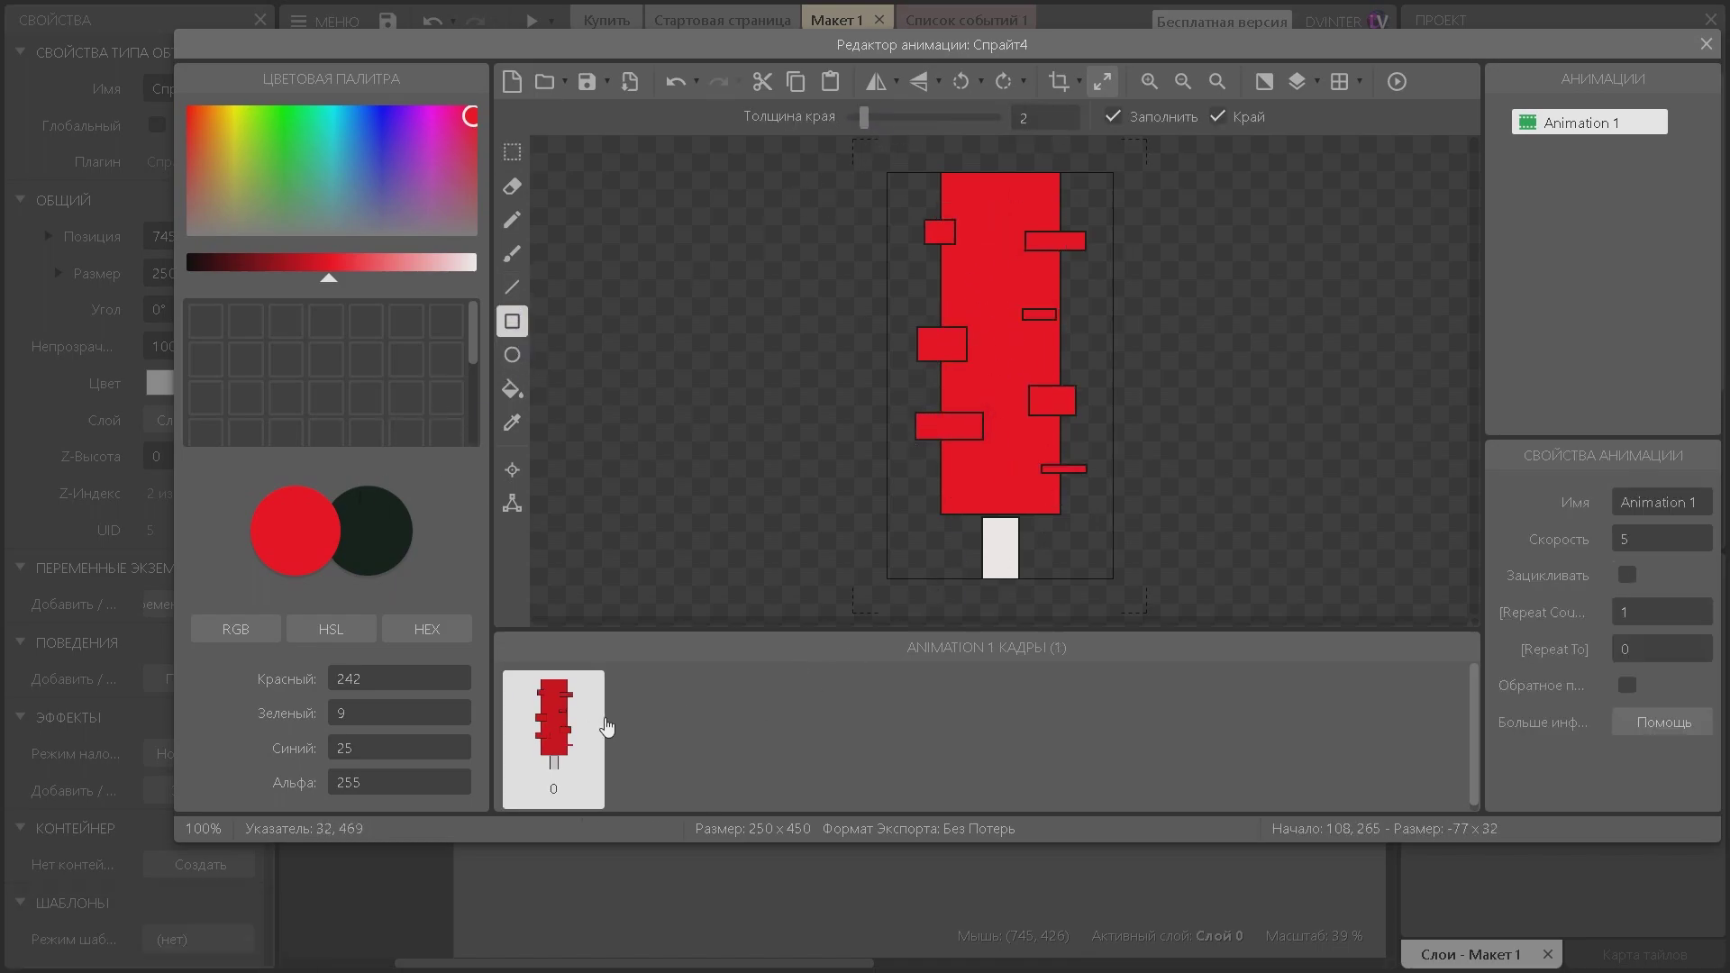
Duplicate frame 0, trim the protruding blocks from the copy and draw differently placed small outlined red blocks on it.
right_click(577, 690)
left_click(649, 711)
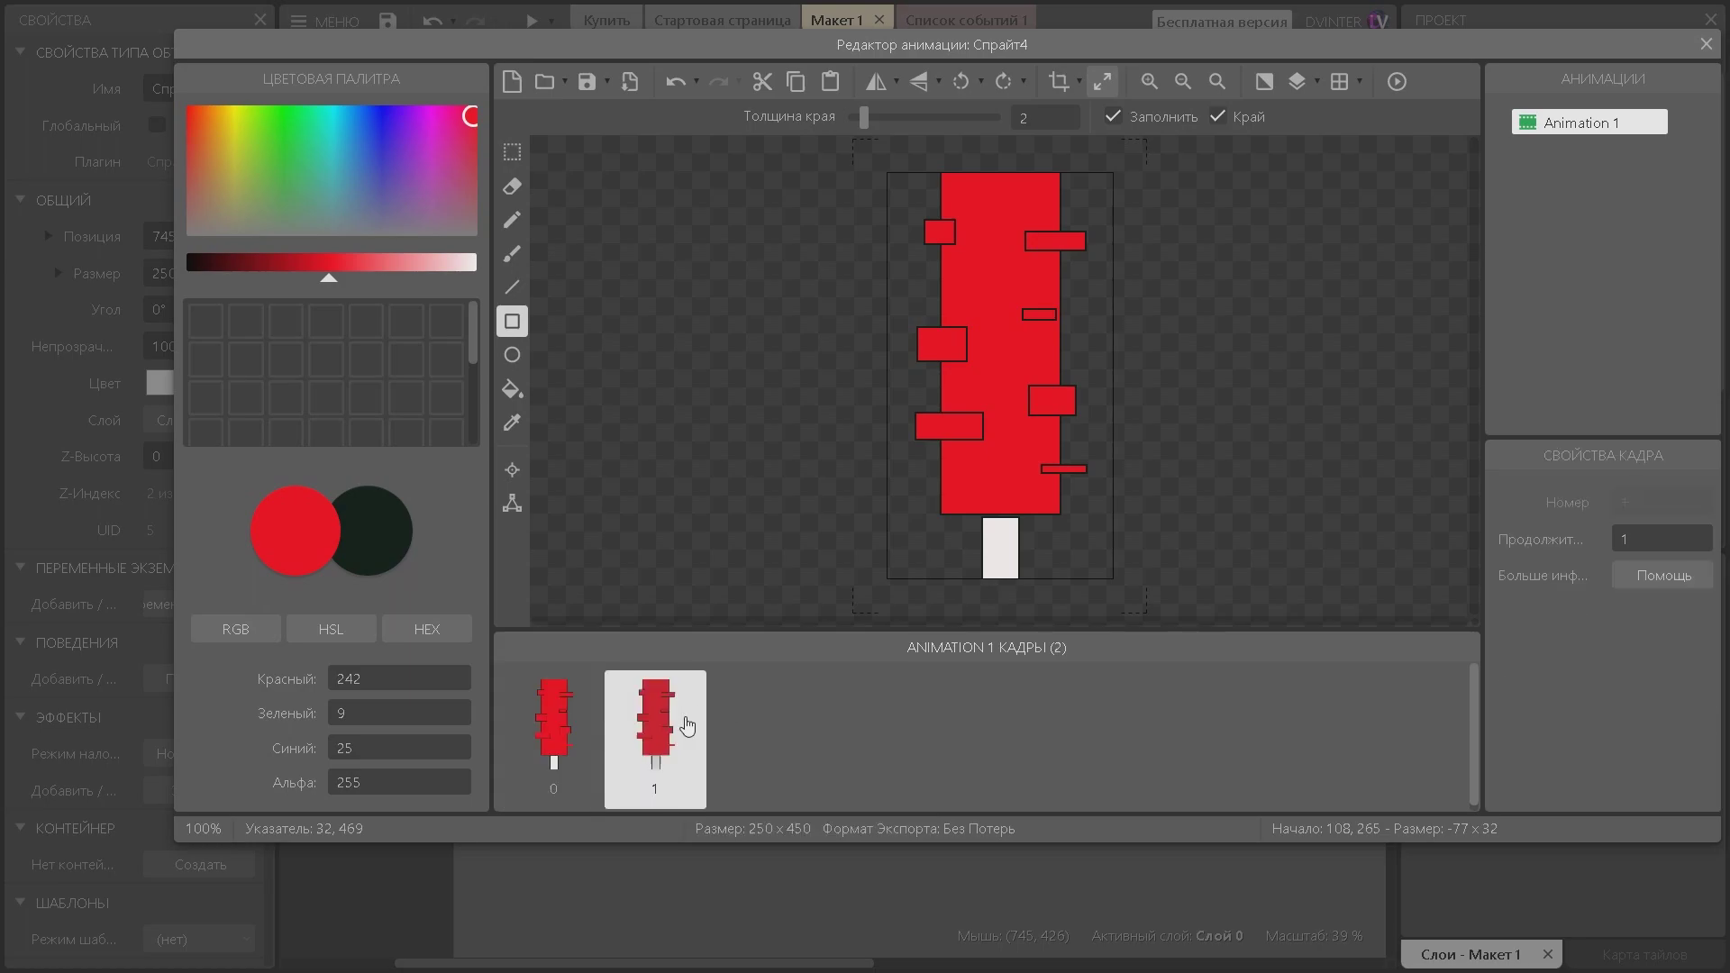
key("s")
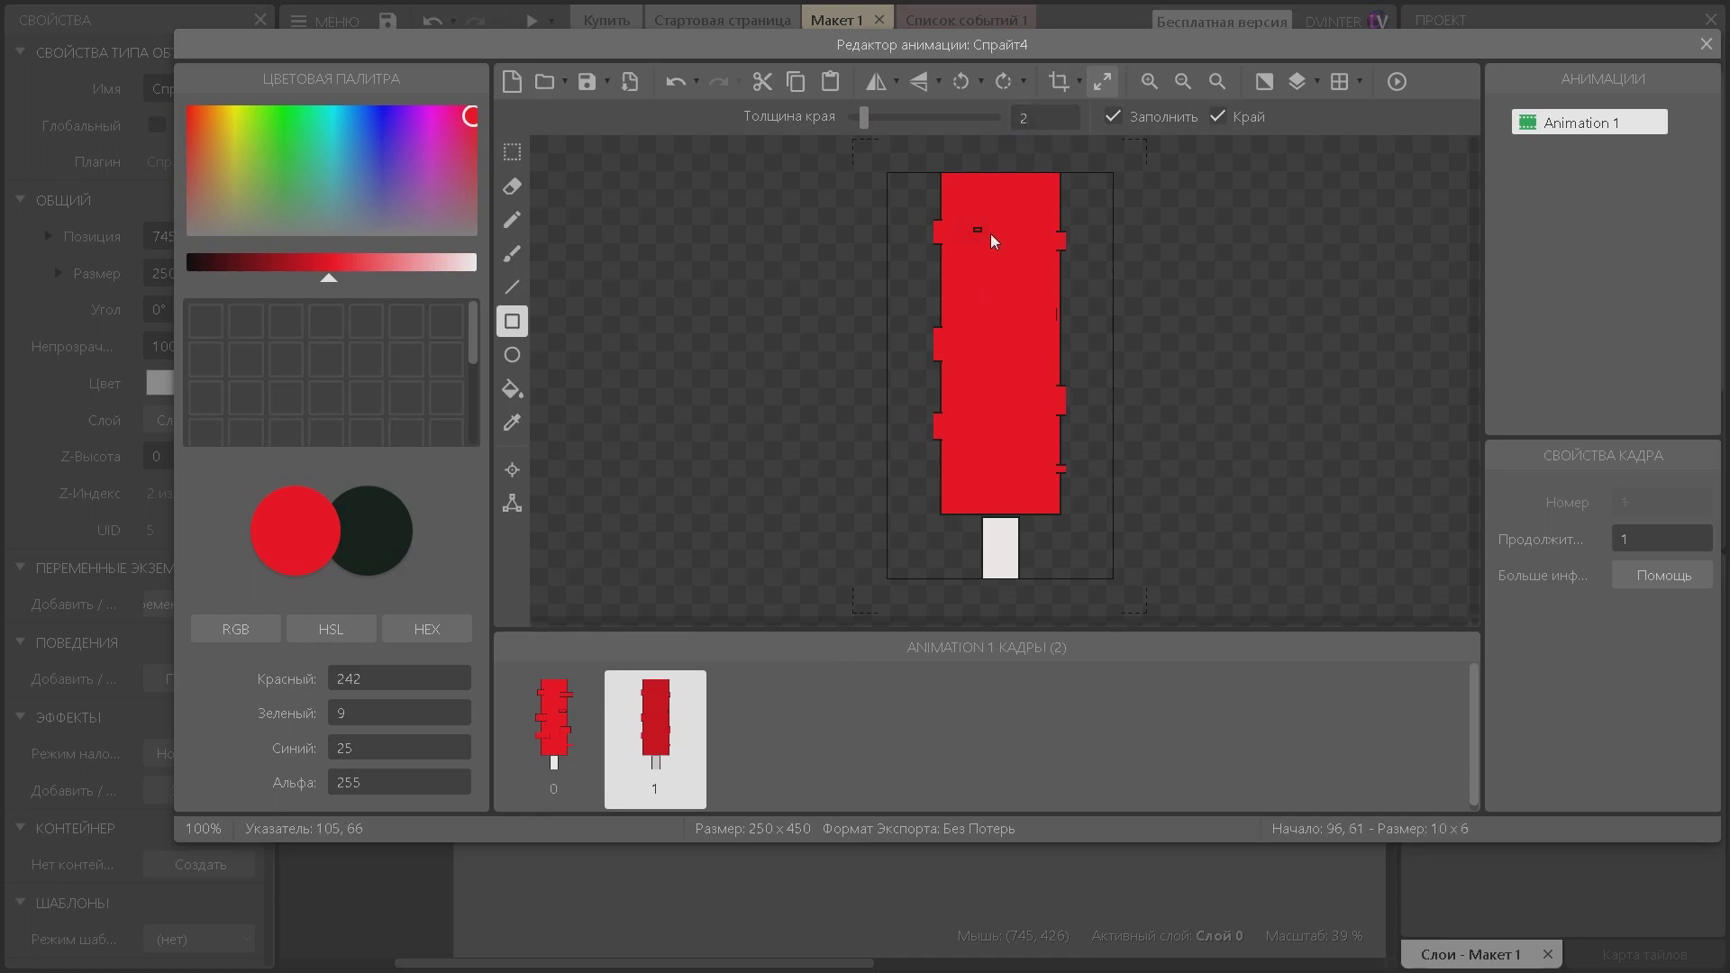
left_click_drag(1068, 484, 1077, 489)
Duplicate frame 1 and vary the copy with larger outlined red blocks along both sides.
right_click(651, 712)
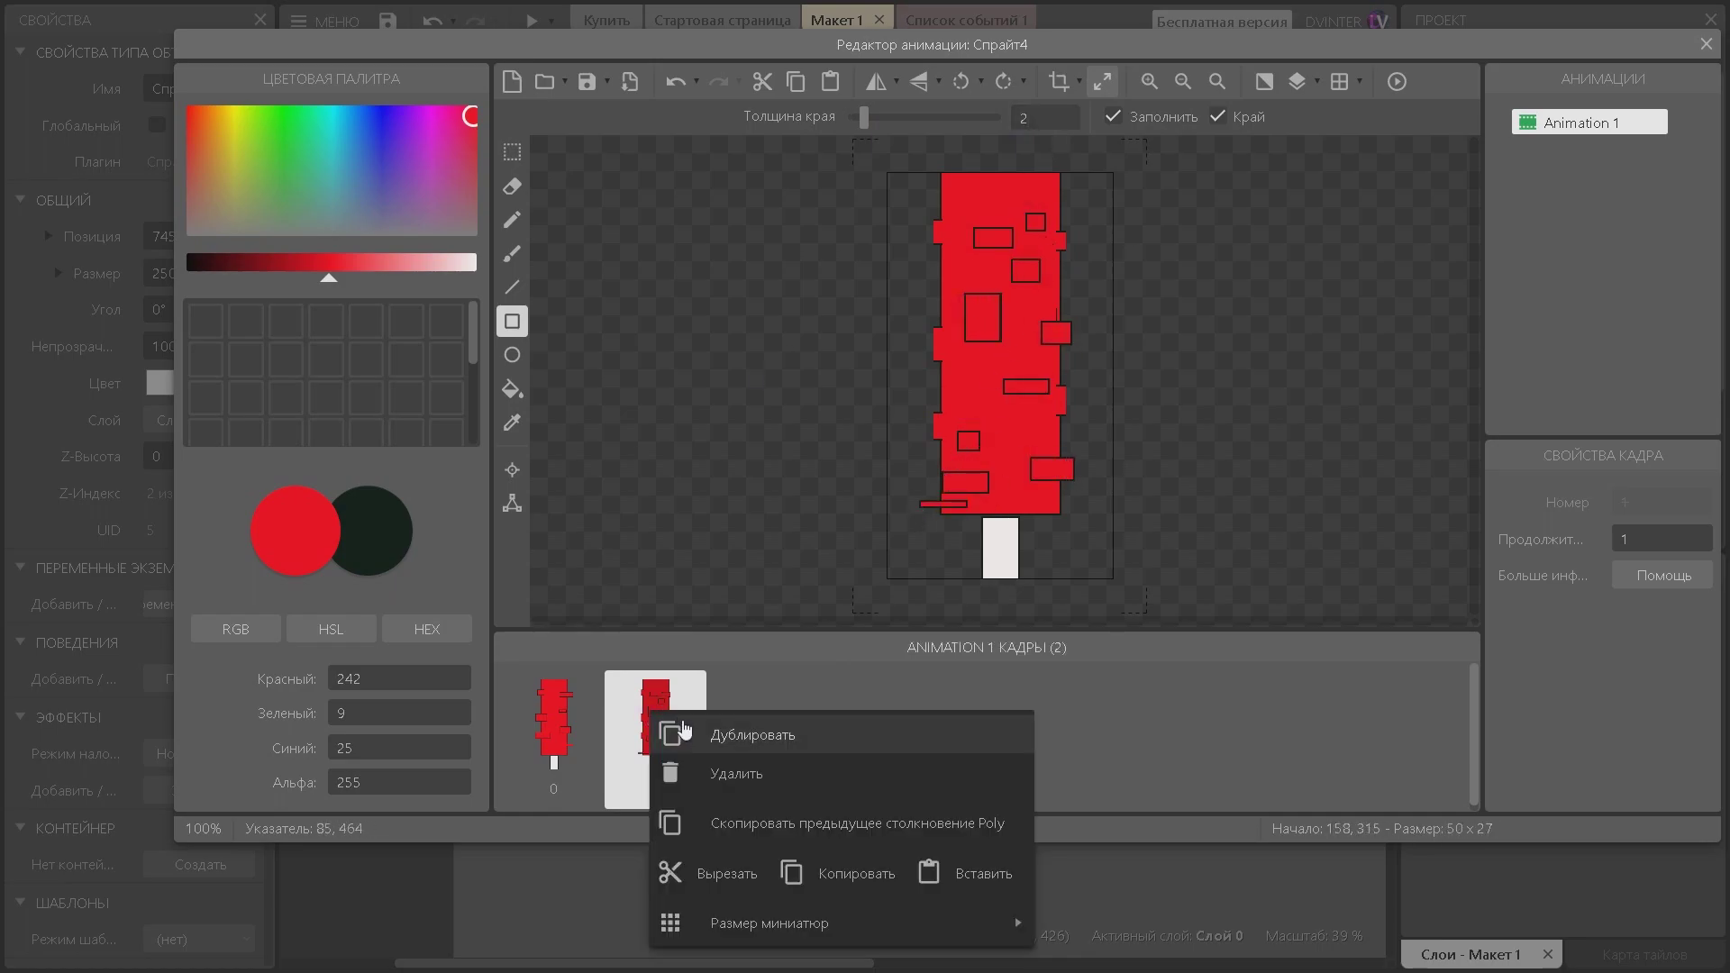
left_click(685, 732)
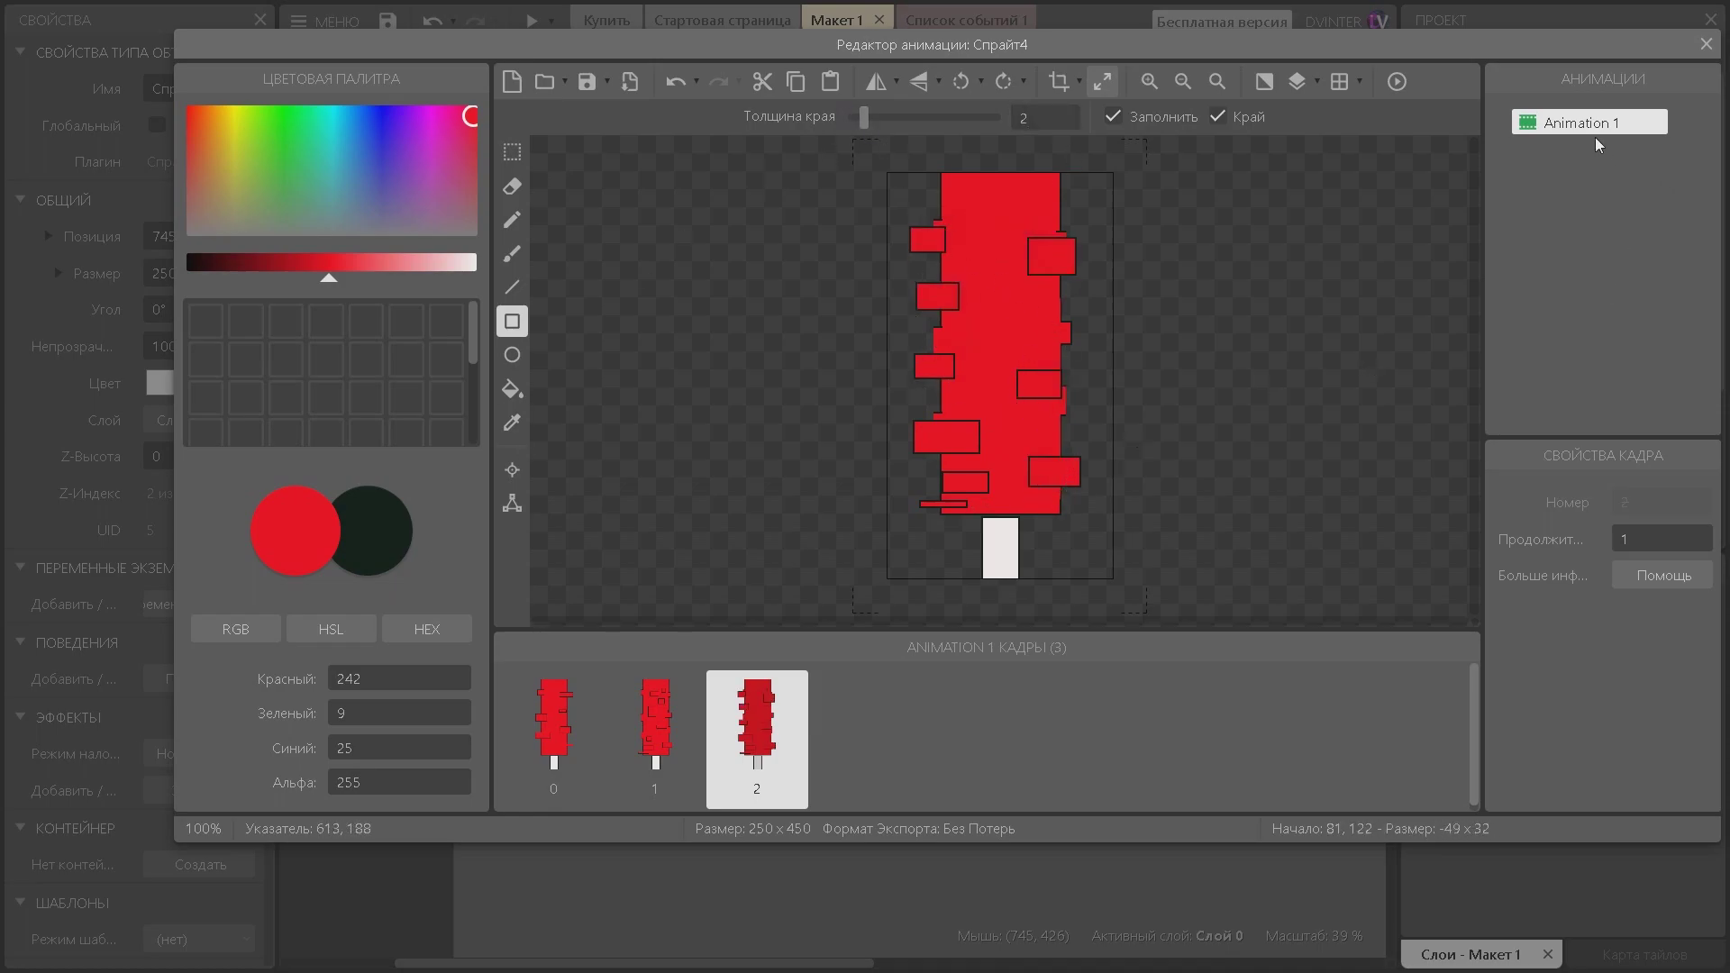
Make Animation 1 loop and close the animation editor.
left_click(1606, 158)
left_click(1628, 575)
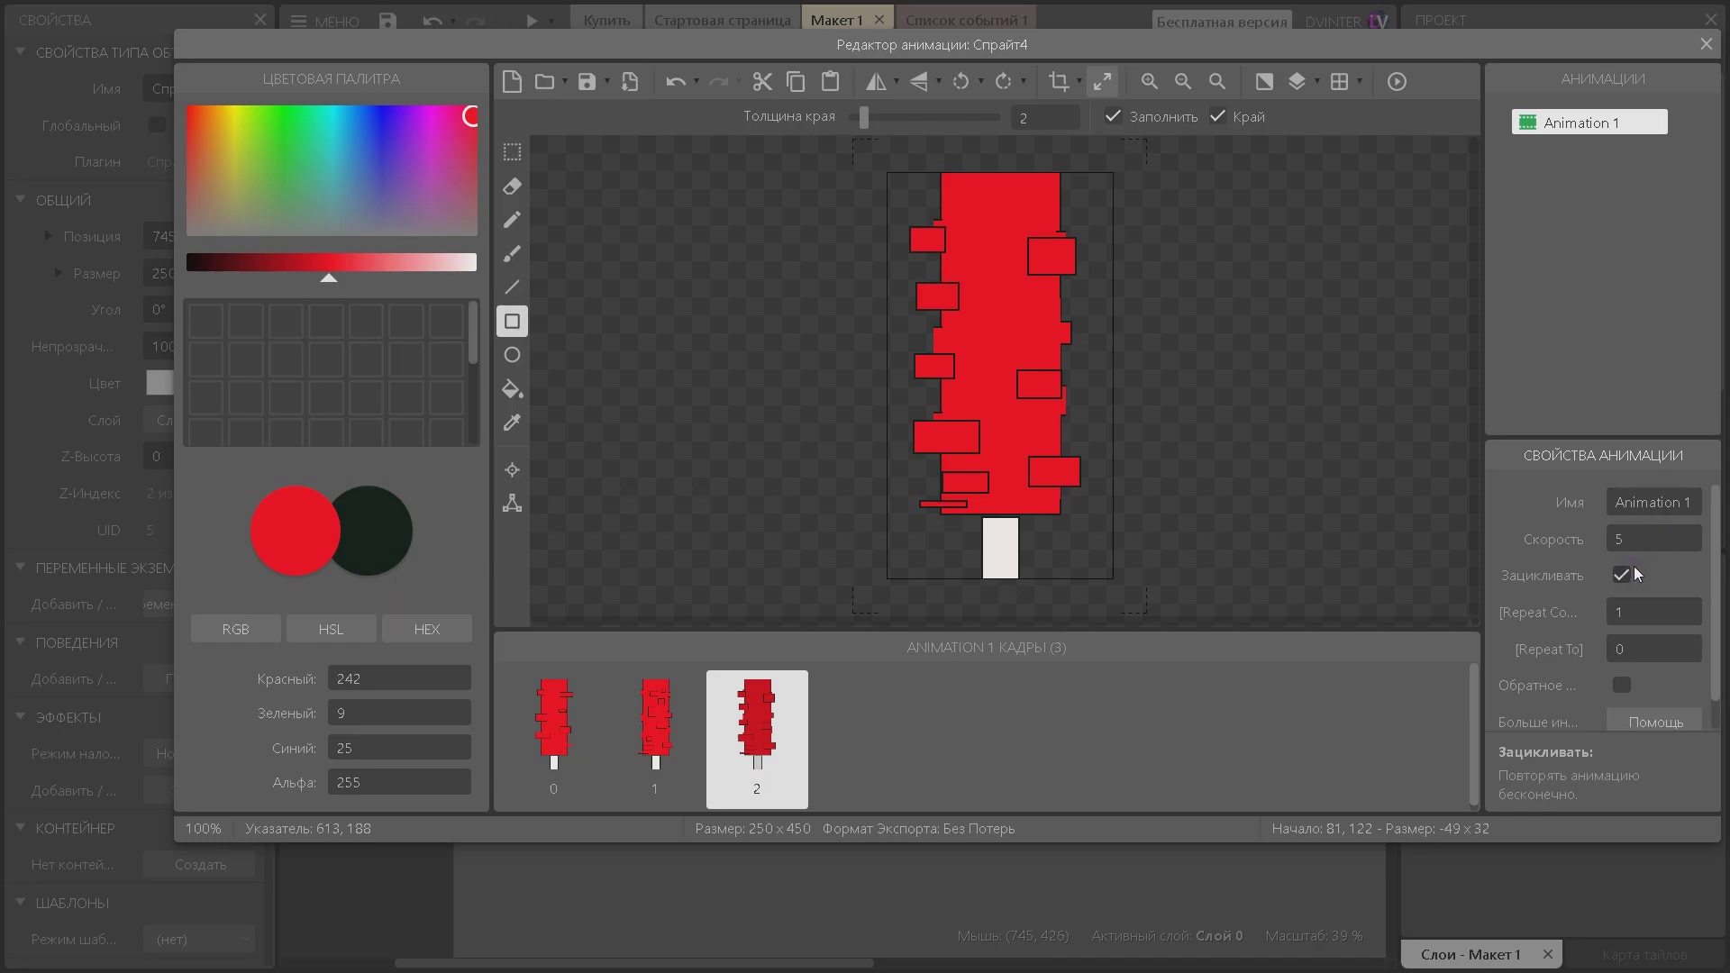
left_click(1706, 44)
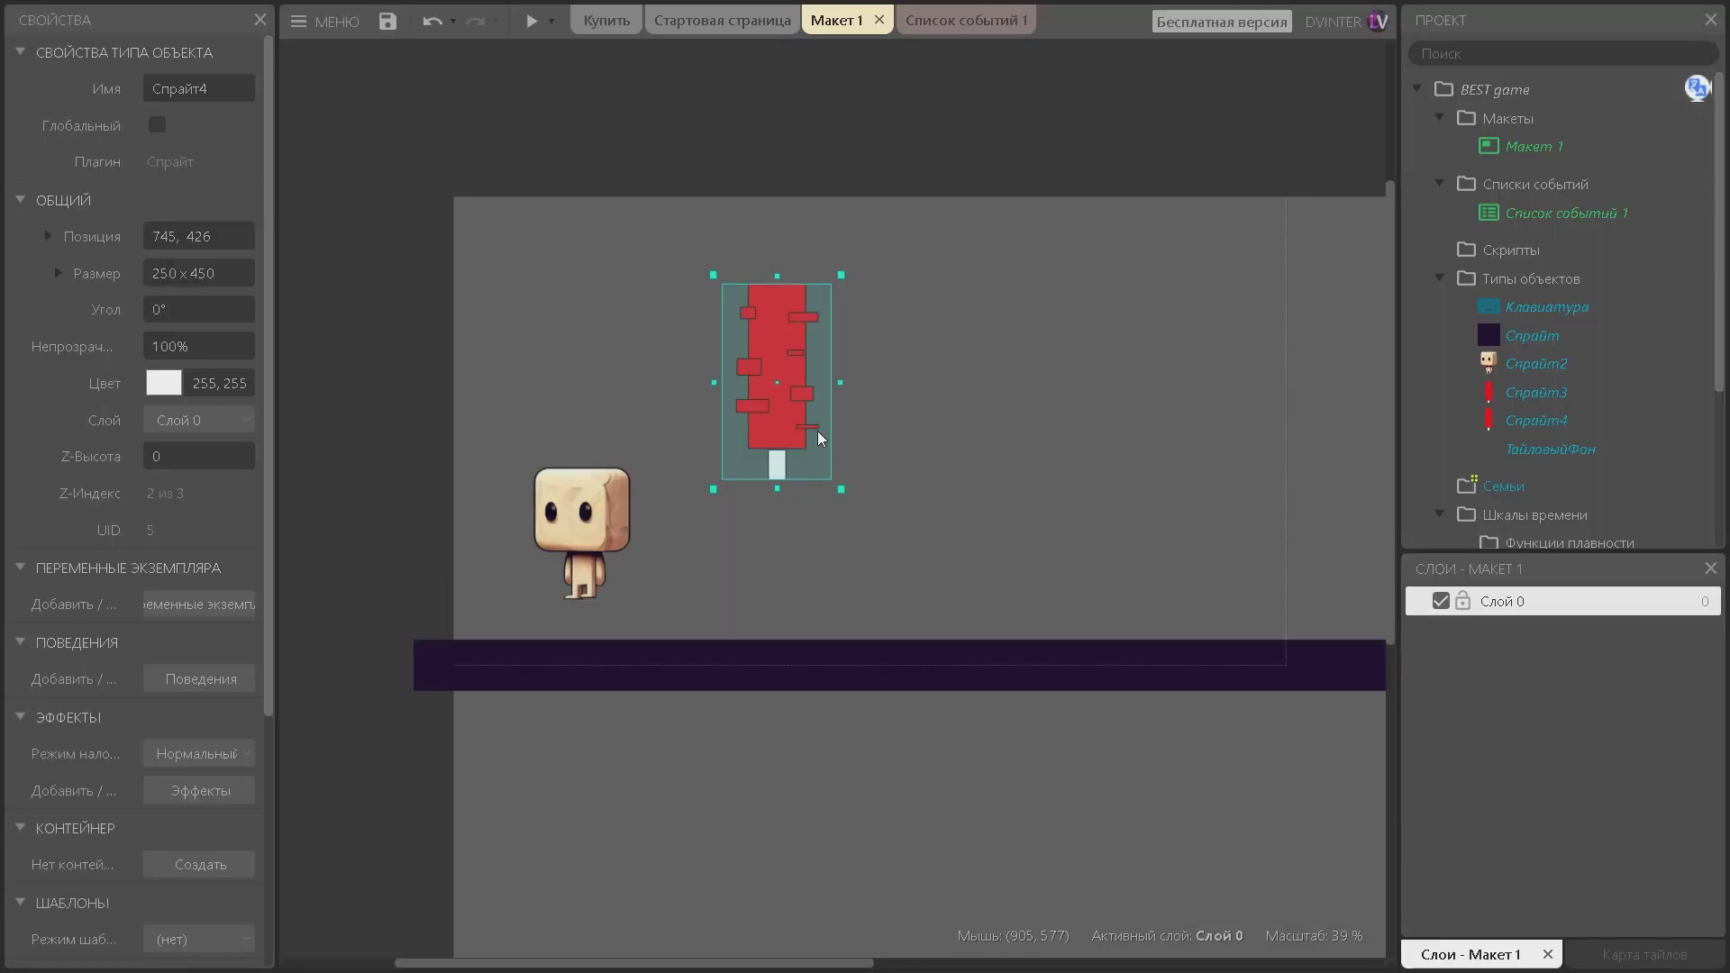
Stand the red sprite on the dark platform, resize it to 193 × 452, and preview its animation in the game.
left_click_drag(818, 431, 966, 571)
left_click(529, 19)
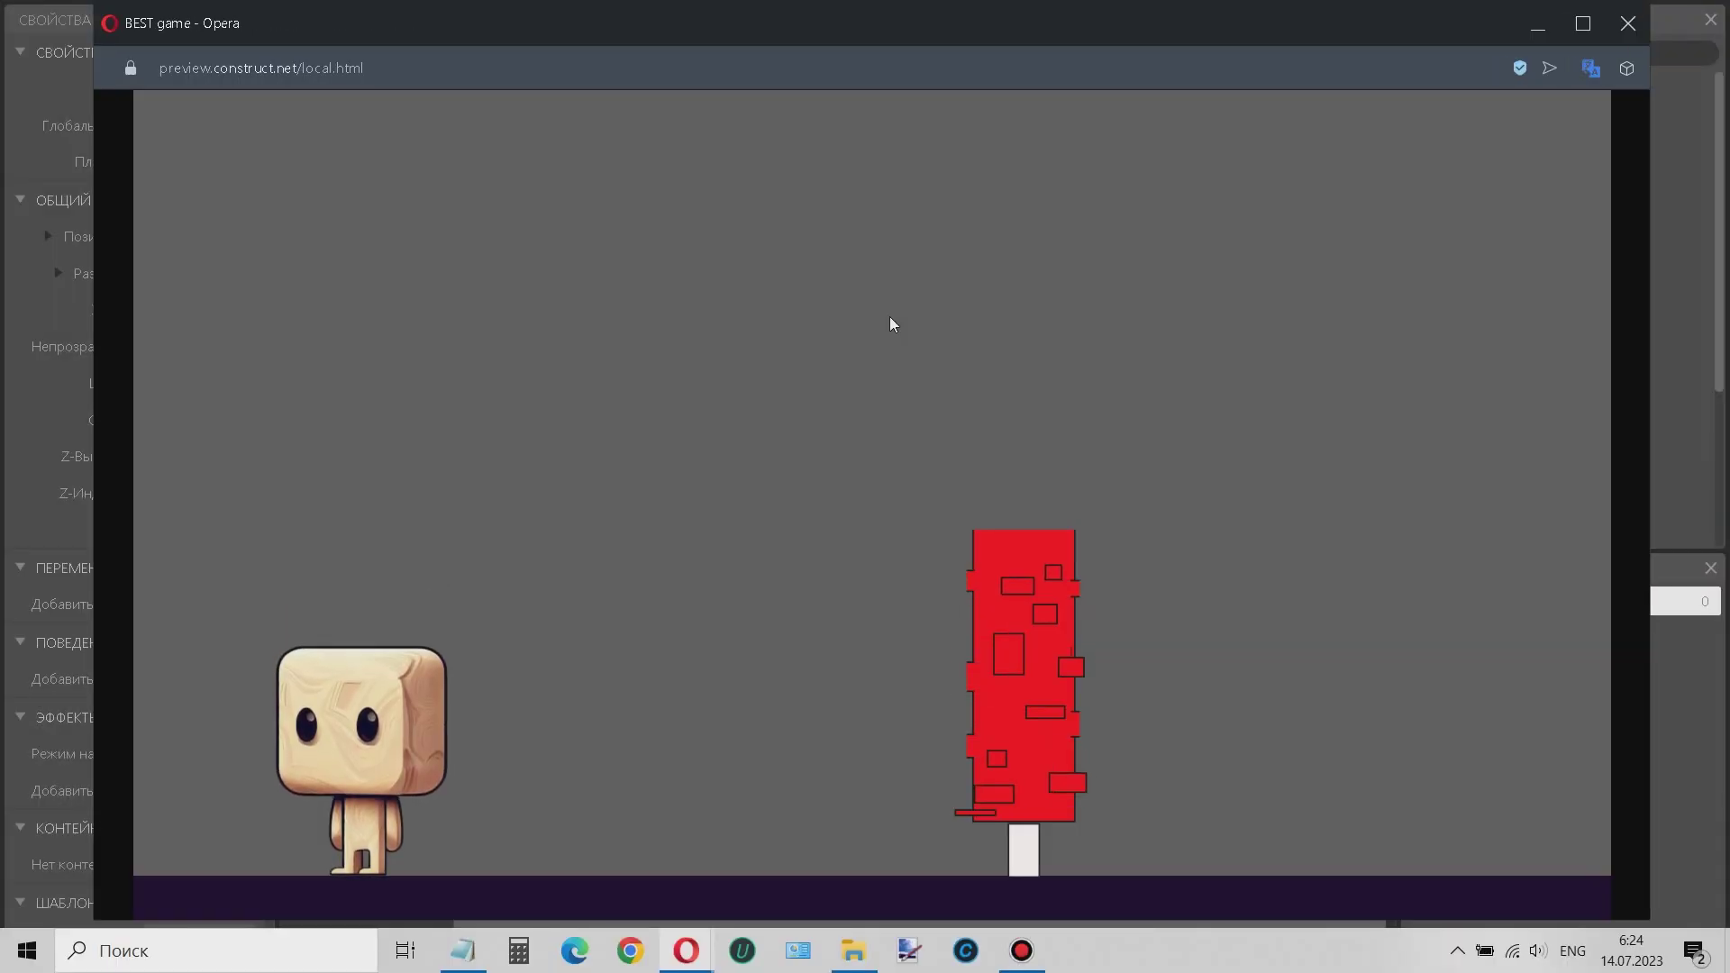
key("alt+F4")
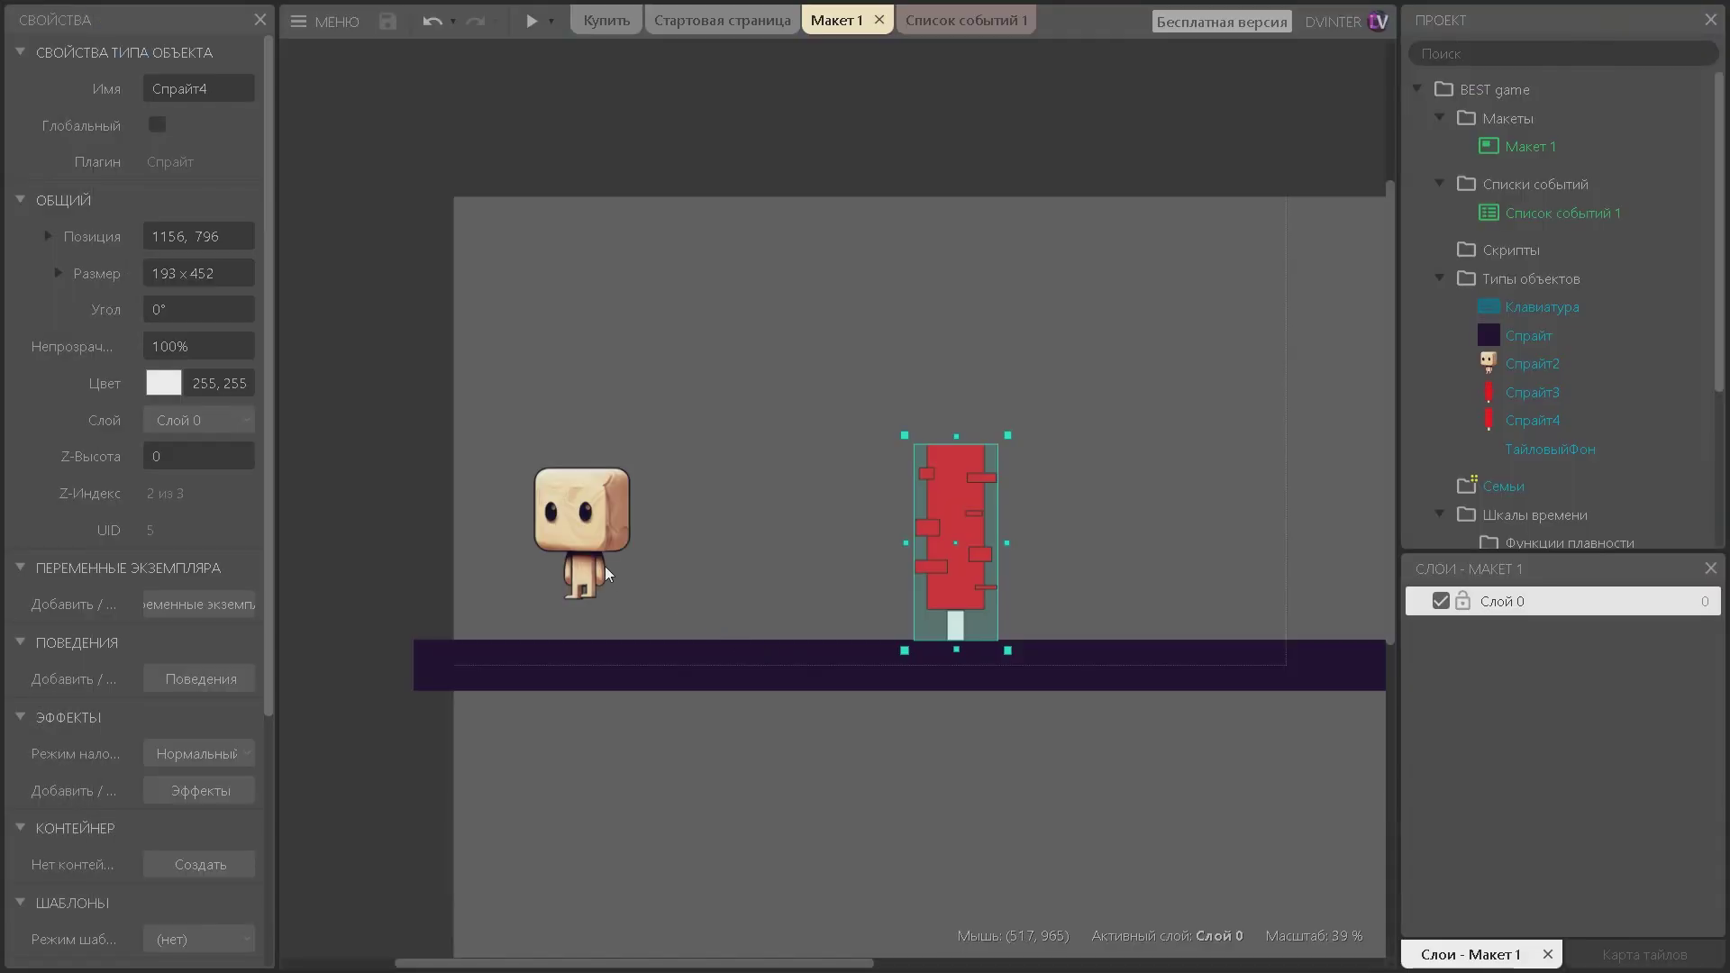
Move the character down toward the platform's start and insert a new tiled background object into the layout.
left_click(582, 537)
double_click(649, 545)
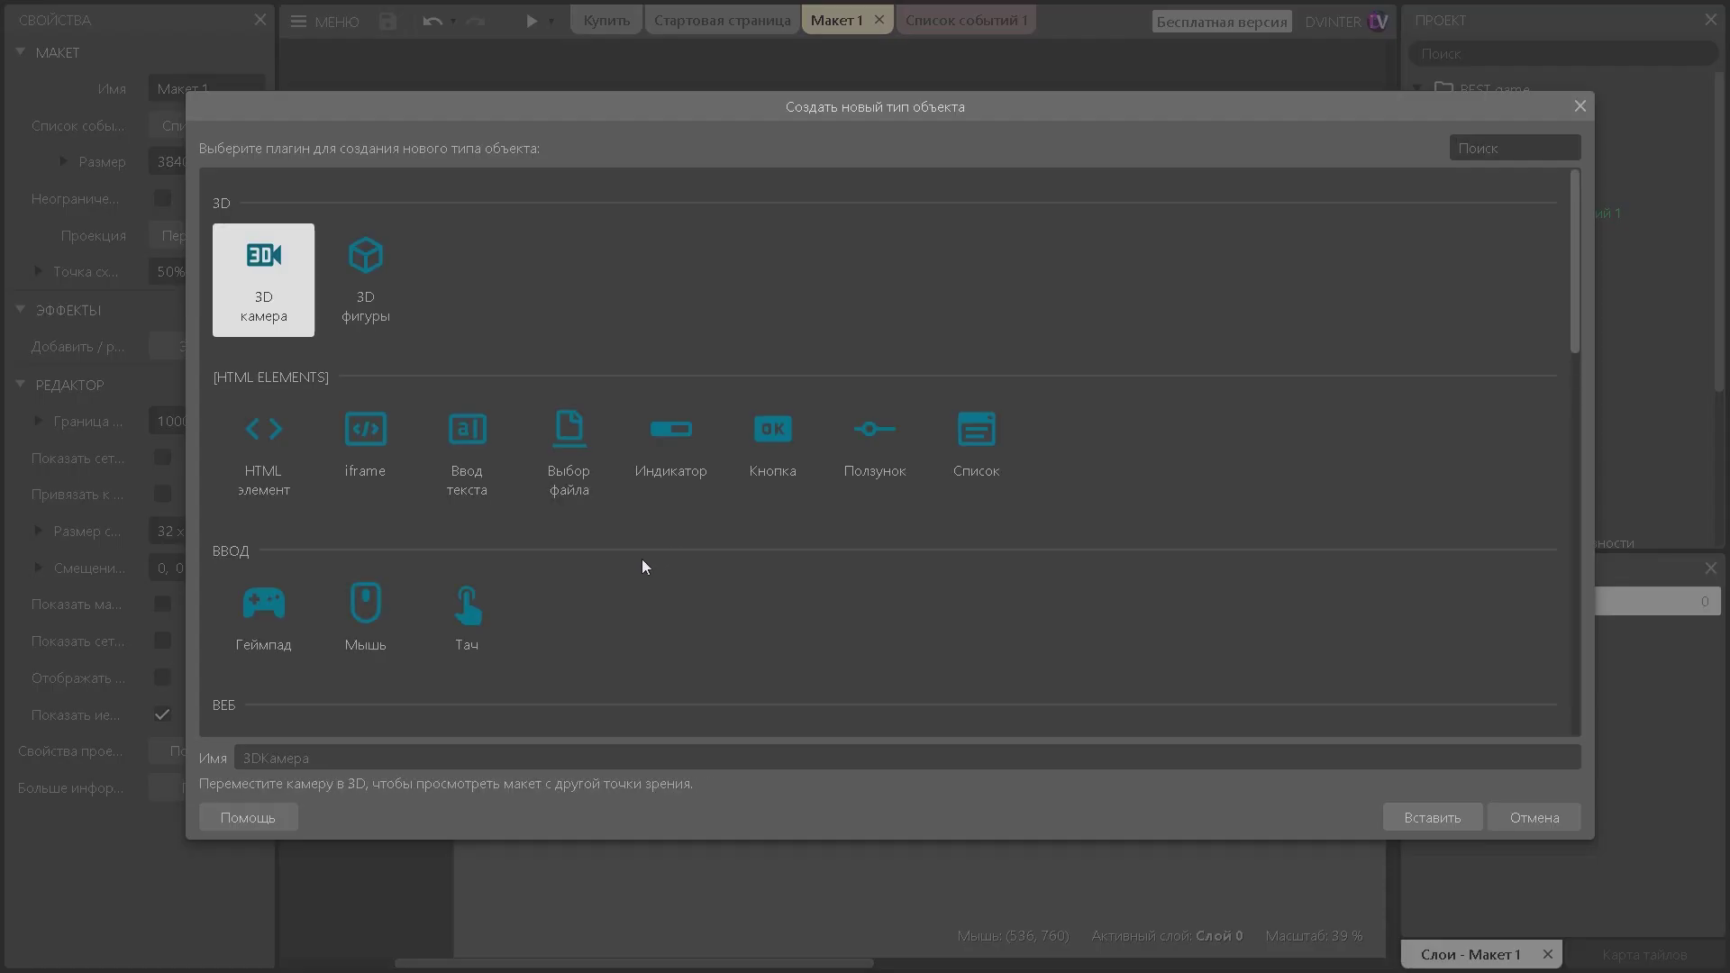
scroll(631, 541, "down", 5)
double_click(784, 487)
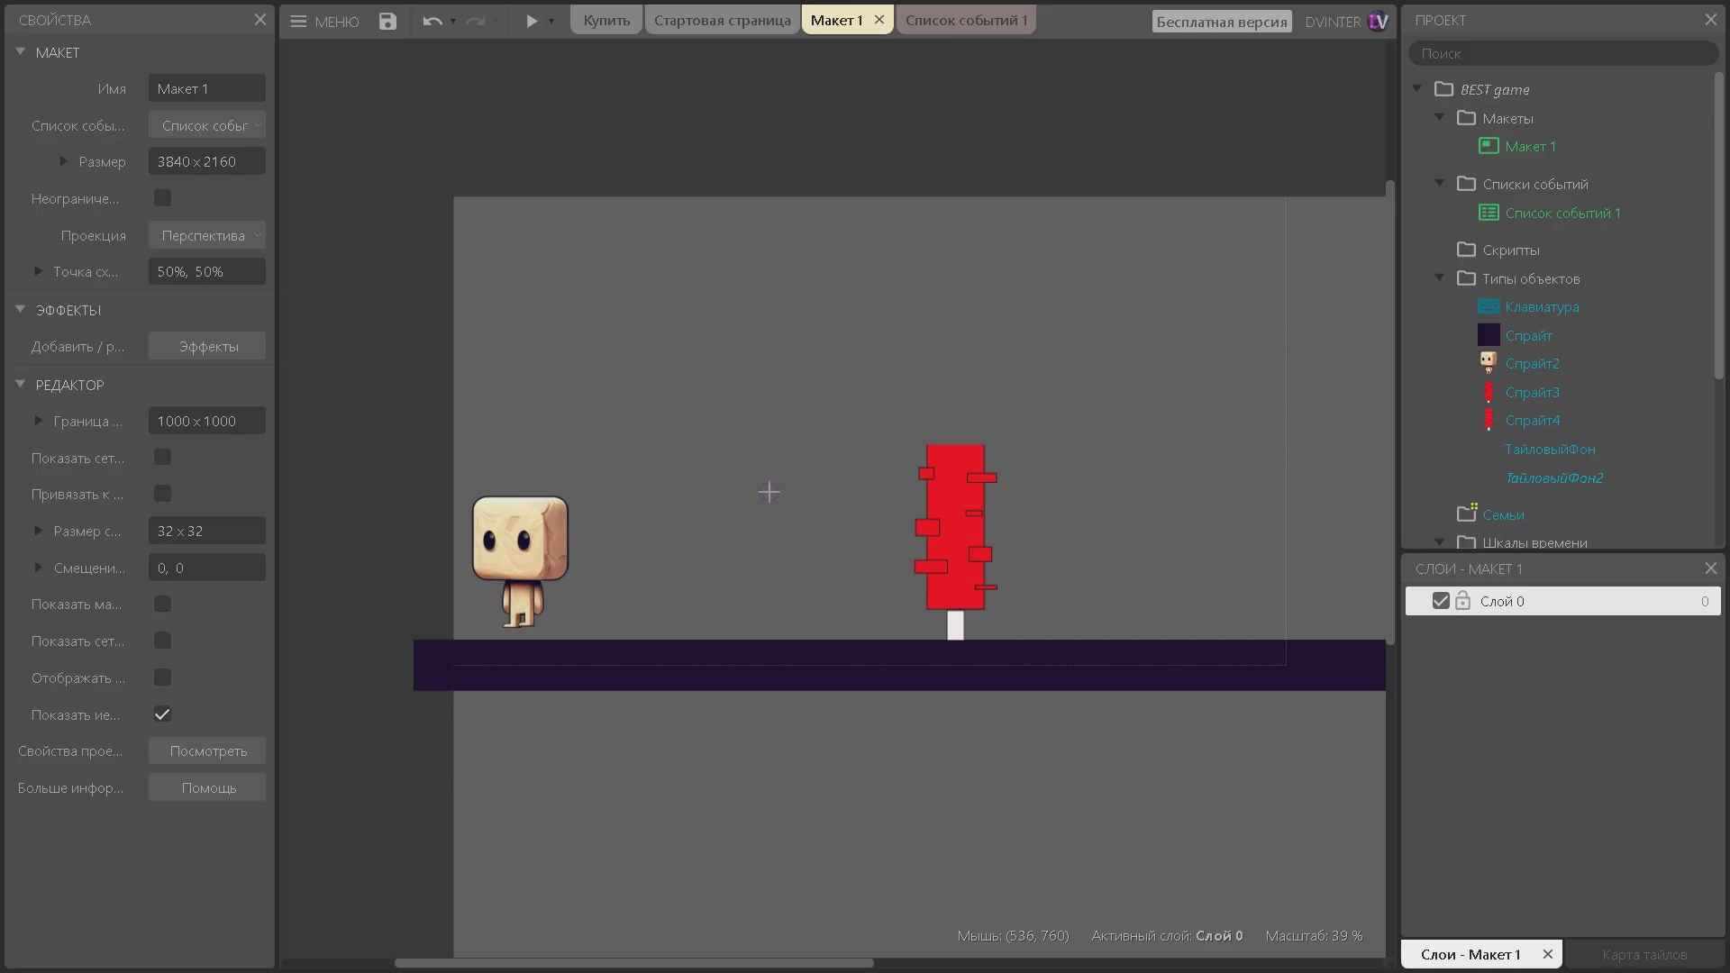
left_click(718, 388)
Cover the 250 × 250 tile with purple (120, 49, 201) and scatter black and white circles of various sizes over it.
left_click(404, 155)
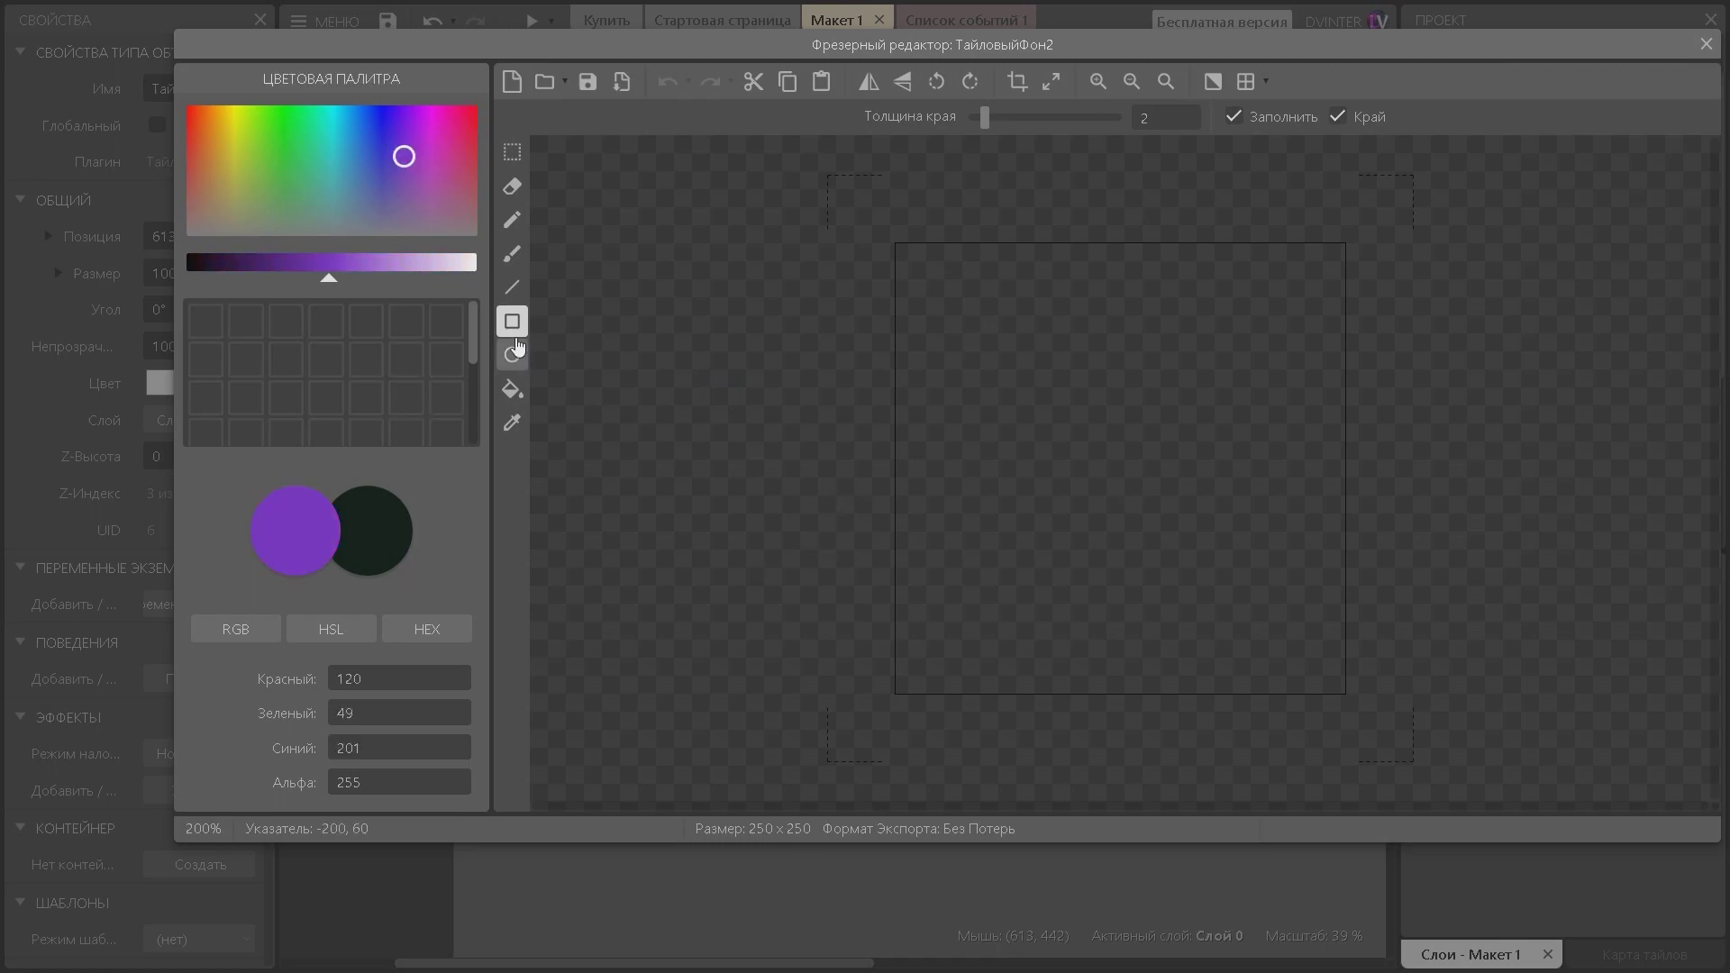
left_click_drag(785, 205, 1583, 809)
left_click(512, 355)
left_click(380, 532)
left_click_drag(946, 312, 964, 328)
left_click_drag(1073, 314, 1093, 333)
left_click_drag(1132, 411, 1159, 434)
left_click_drag(1248, 366, 1266, 383)
left_click_drag(1240, 527, 1266, 550)
left_click_drag(1022, 567, 1032, 576)
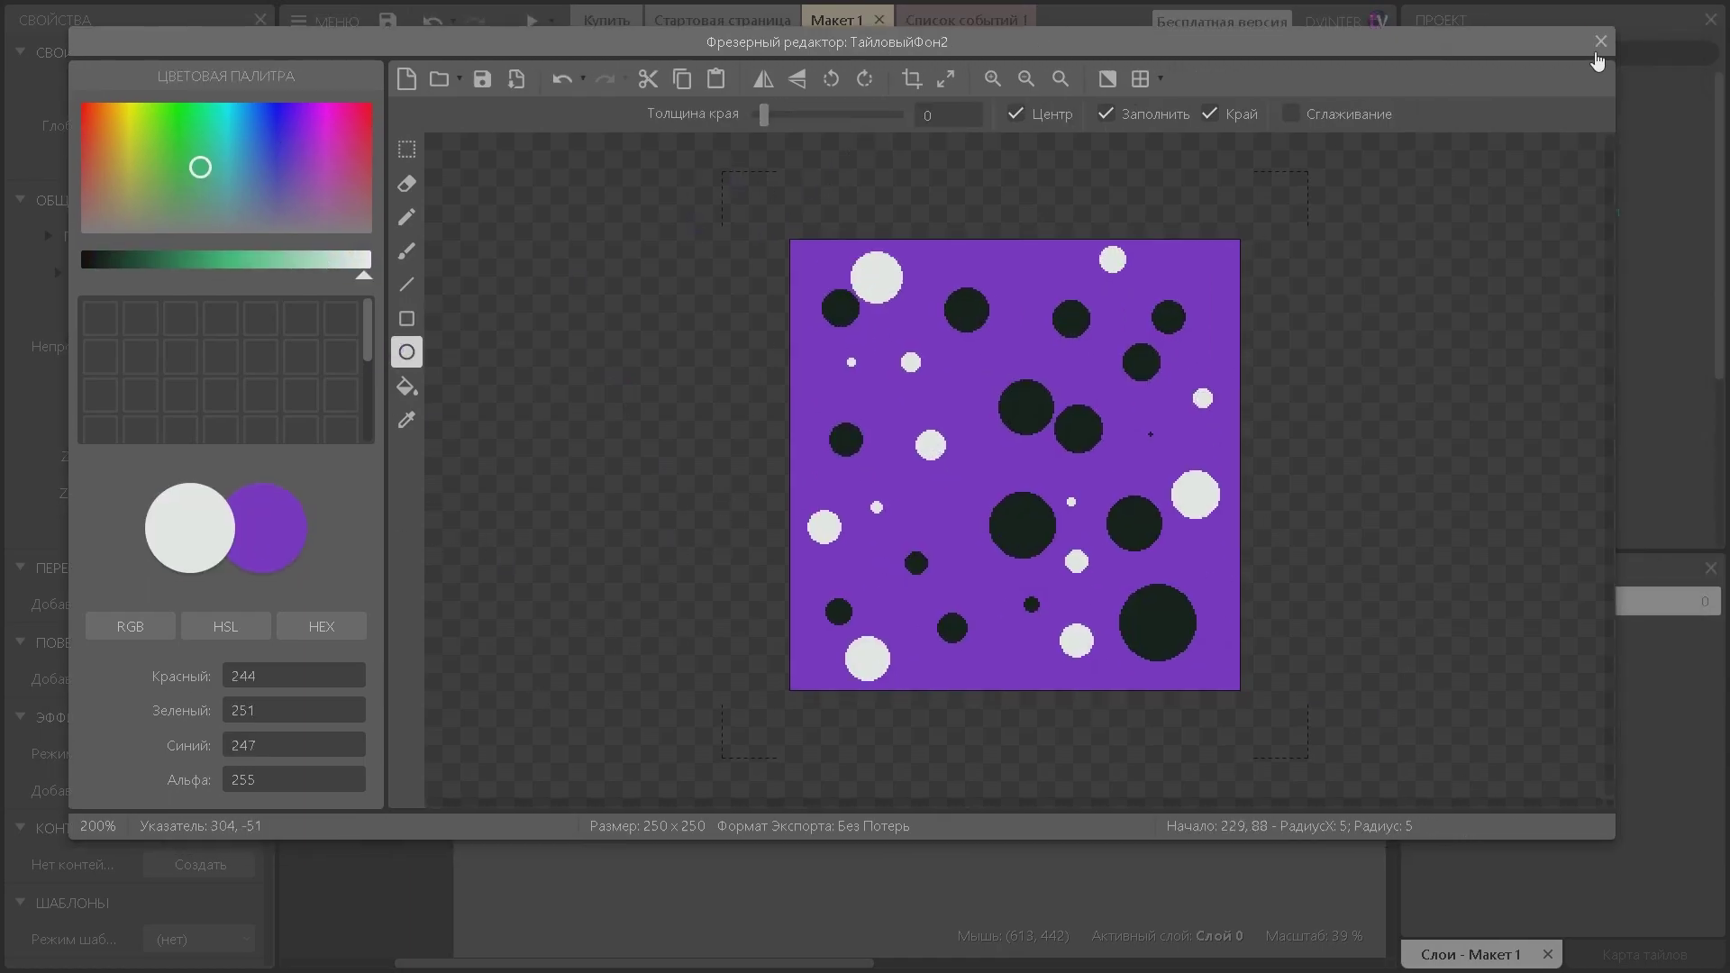
left_click(1599, 45)
Stretch the purple tiled background over the whole layout, at about 3844 × 2329 pixels from position -6, -48.
left_click_drag(773, 445, 1264, 671)
left_click_drag(1154, 586, 885, 373)
left_click_drag(998, 455, 1234, 893)
left_click_drag(1234, 382, 1235, 382)
scroll(1235, 382, "down", 4)
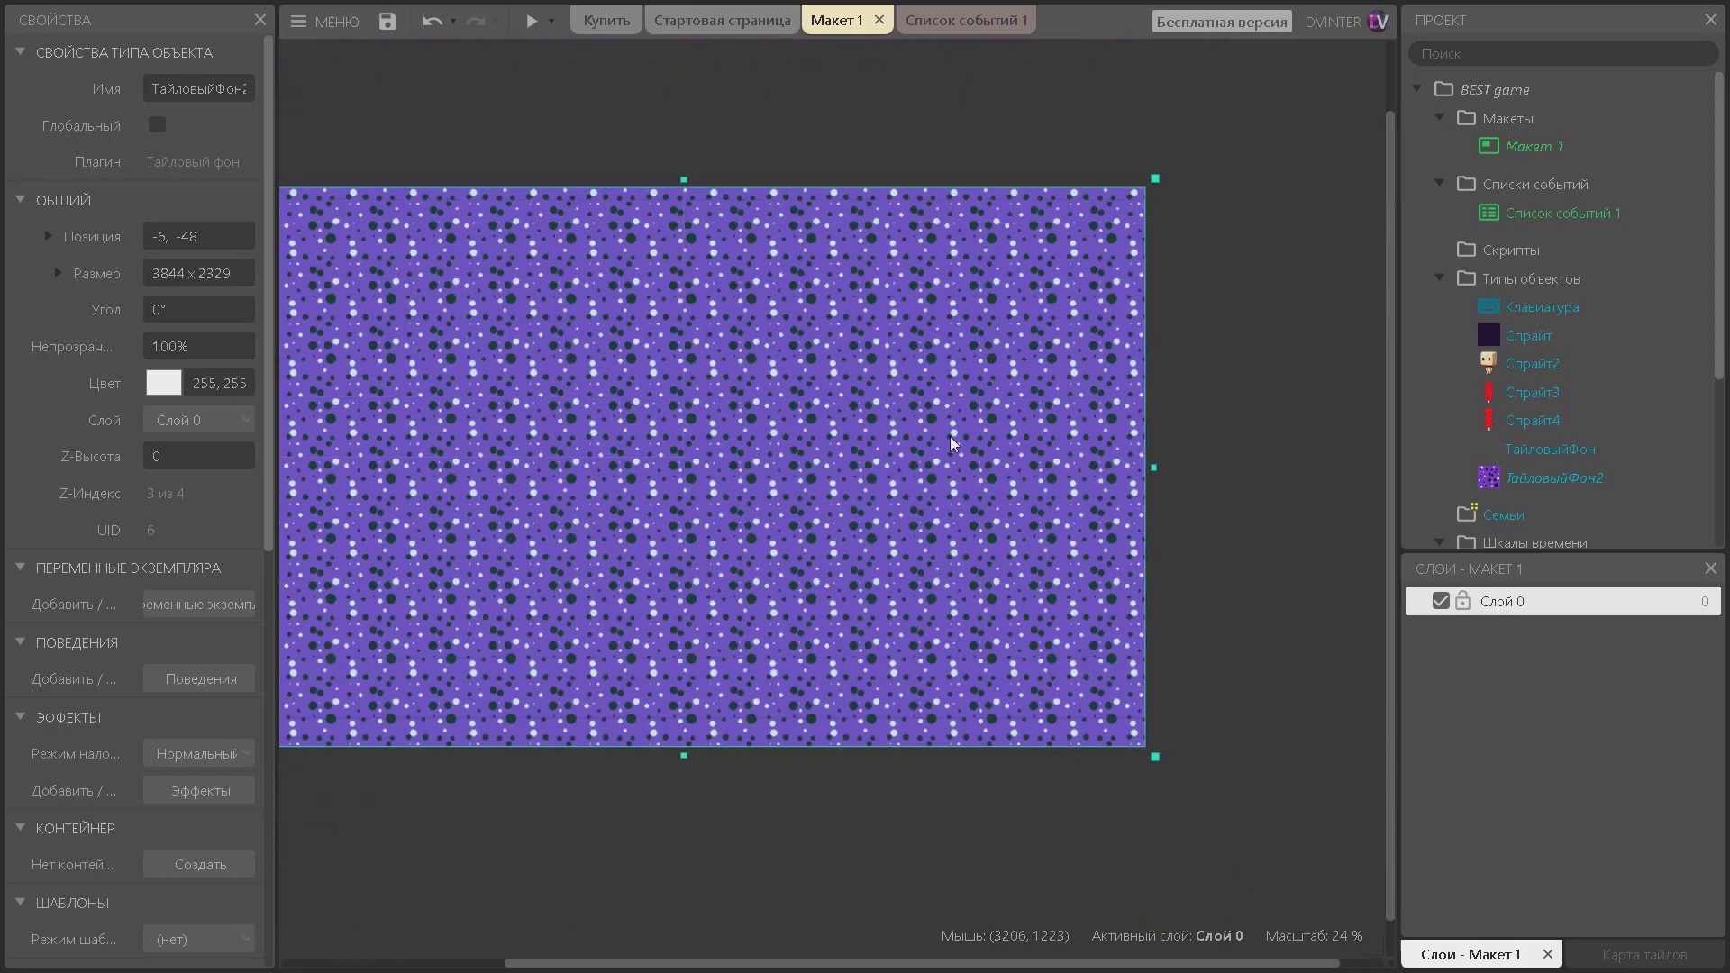
Send the tiled background to the bottom of the layer and lock it.
right_click(743, 369)
mouse_move(874, 533)
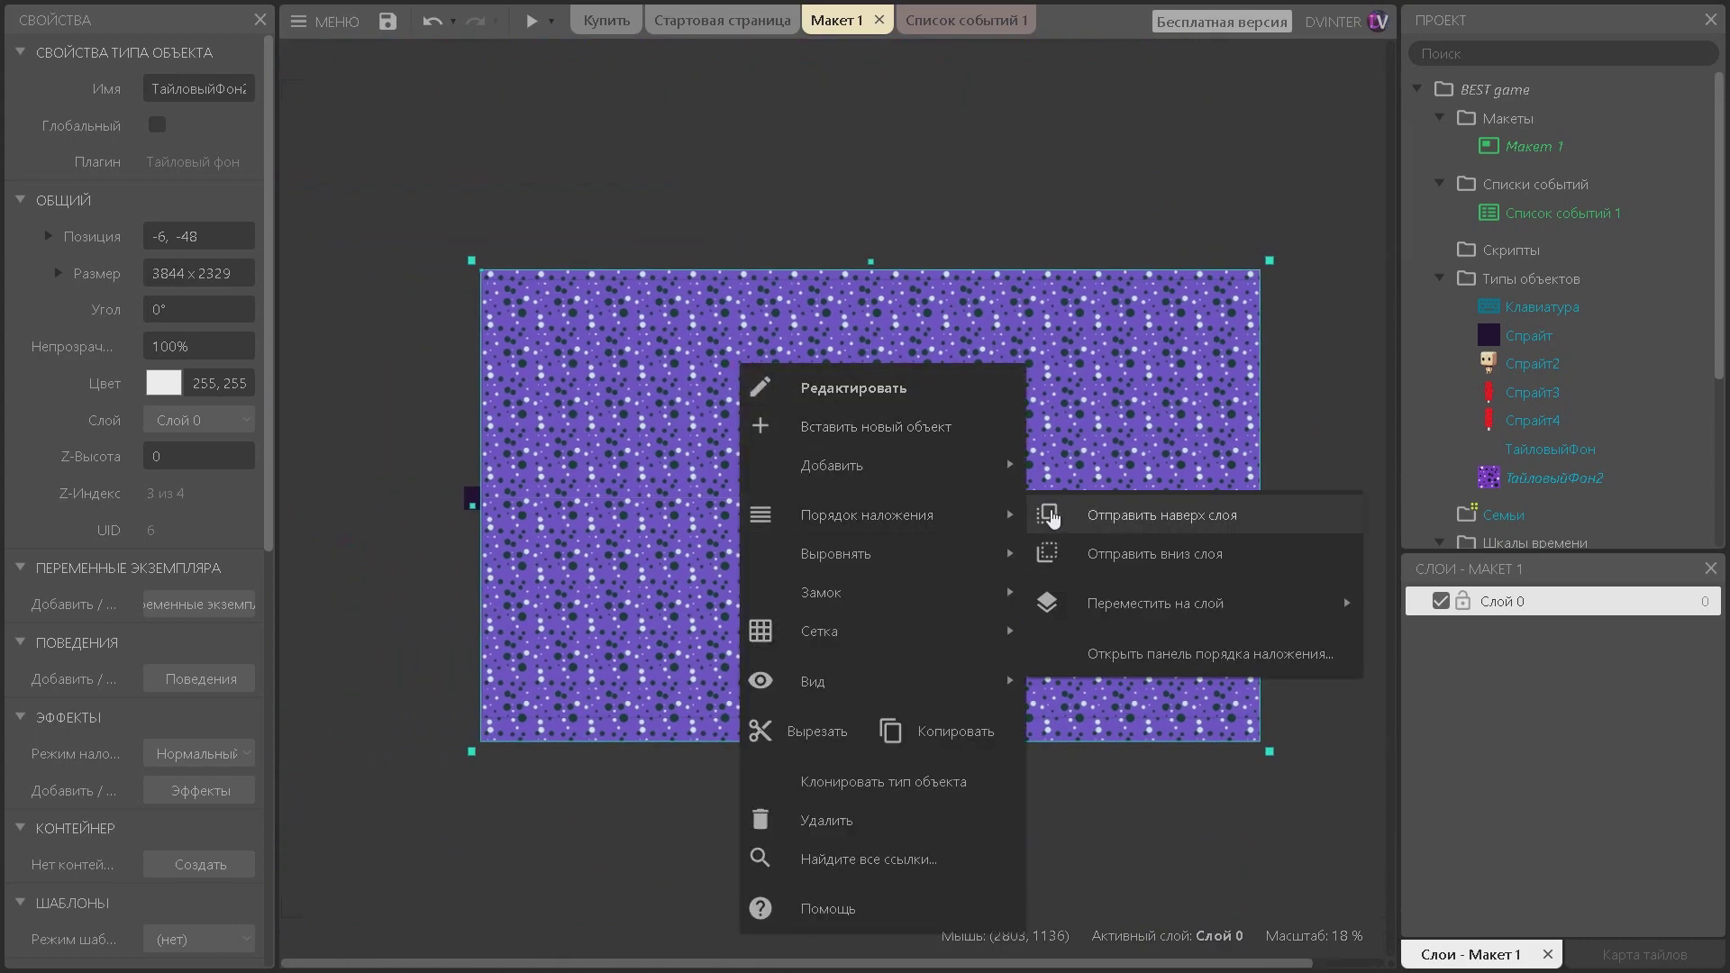
left_click(1113, 514)
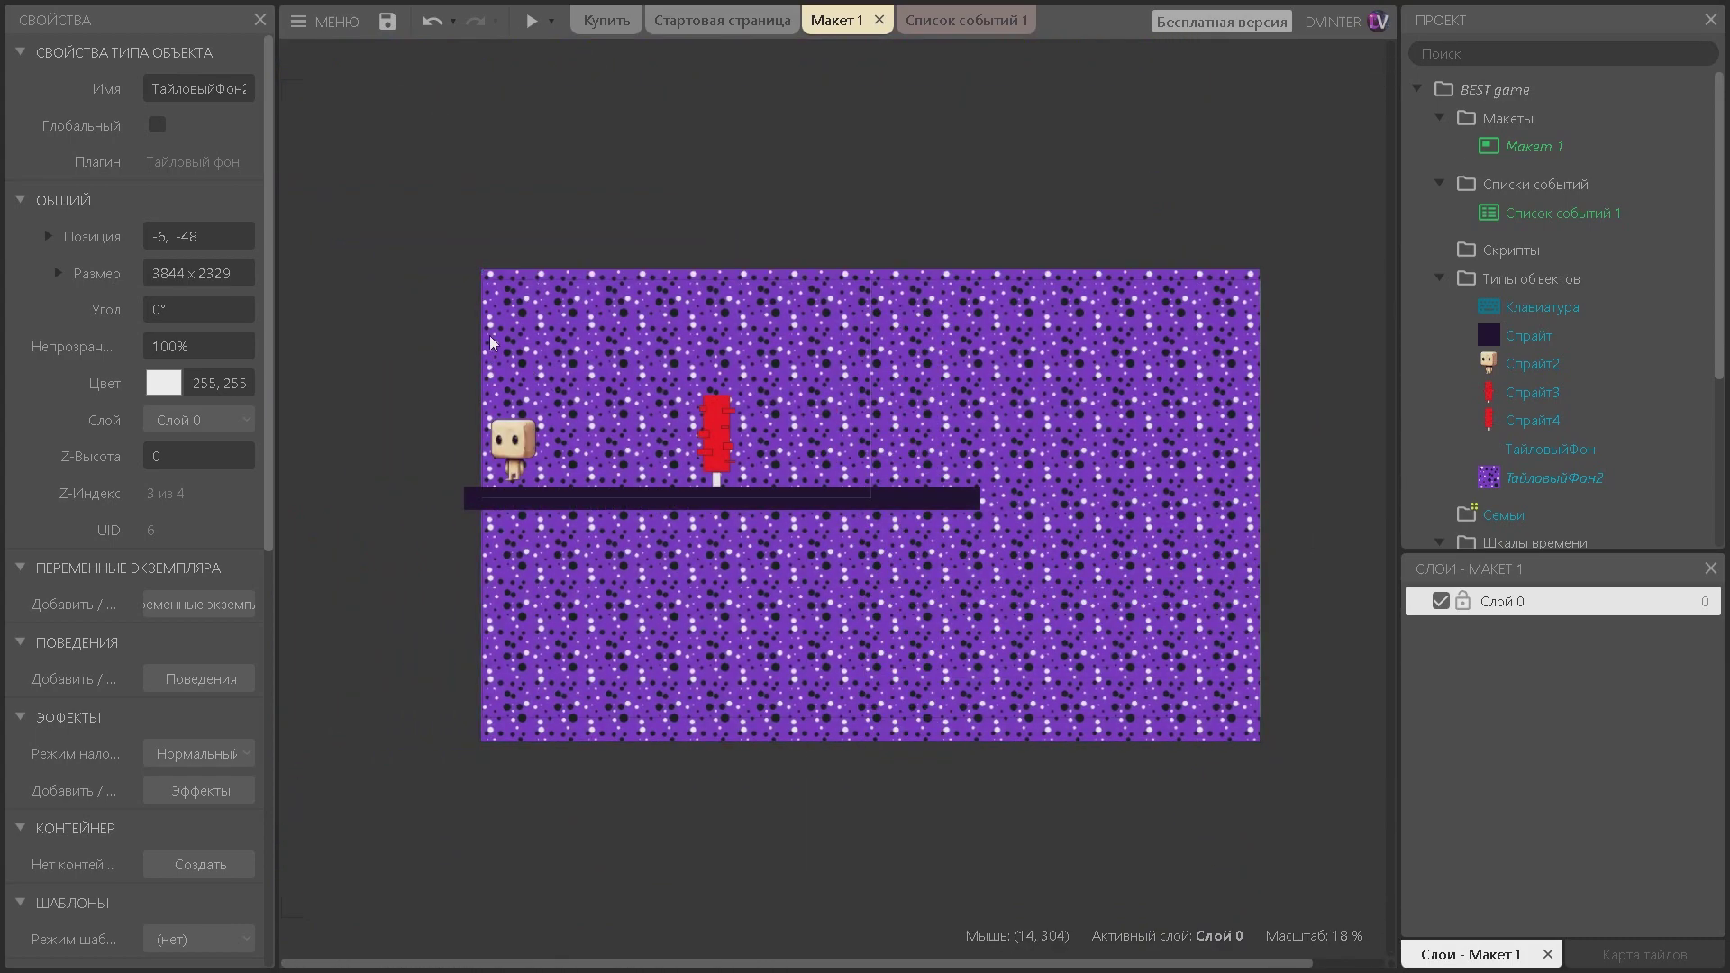
Unlock all objects and extend the tiled background beyond the layout's left edge to 4298 × 2329 pixels, starting at X -460.
right_click(577, 335)
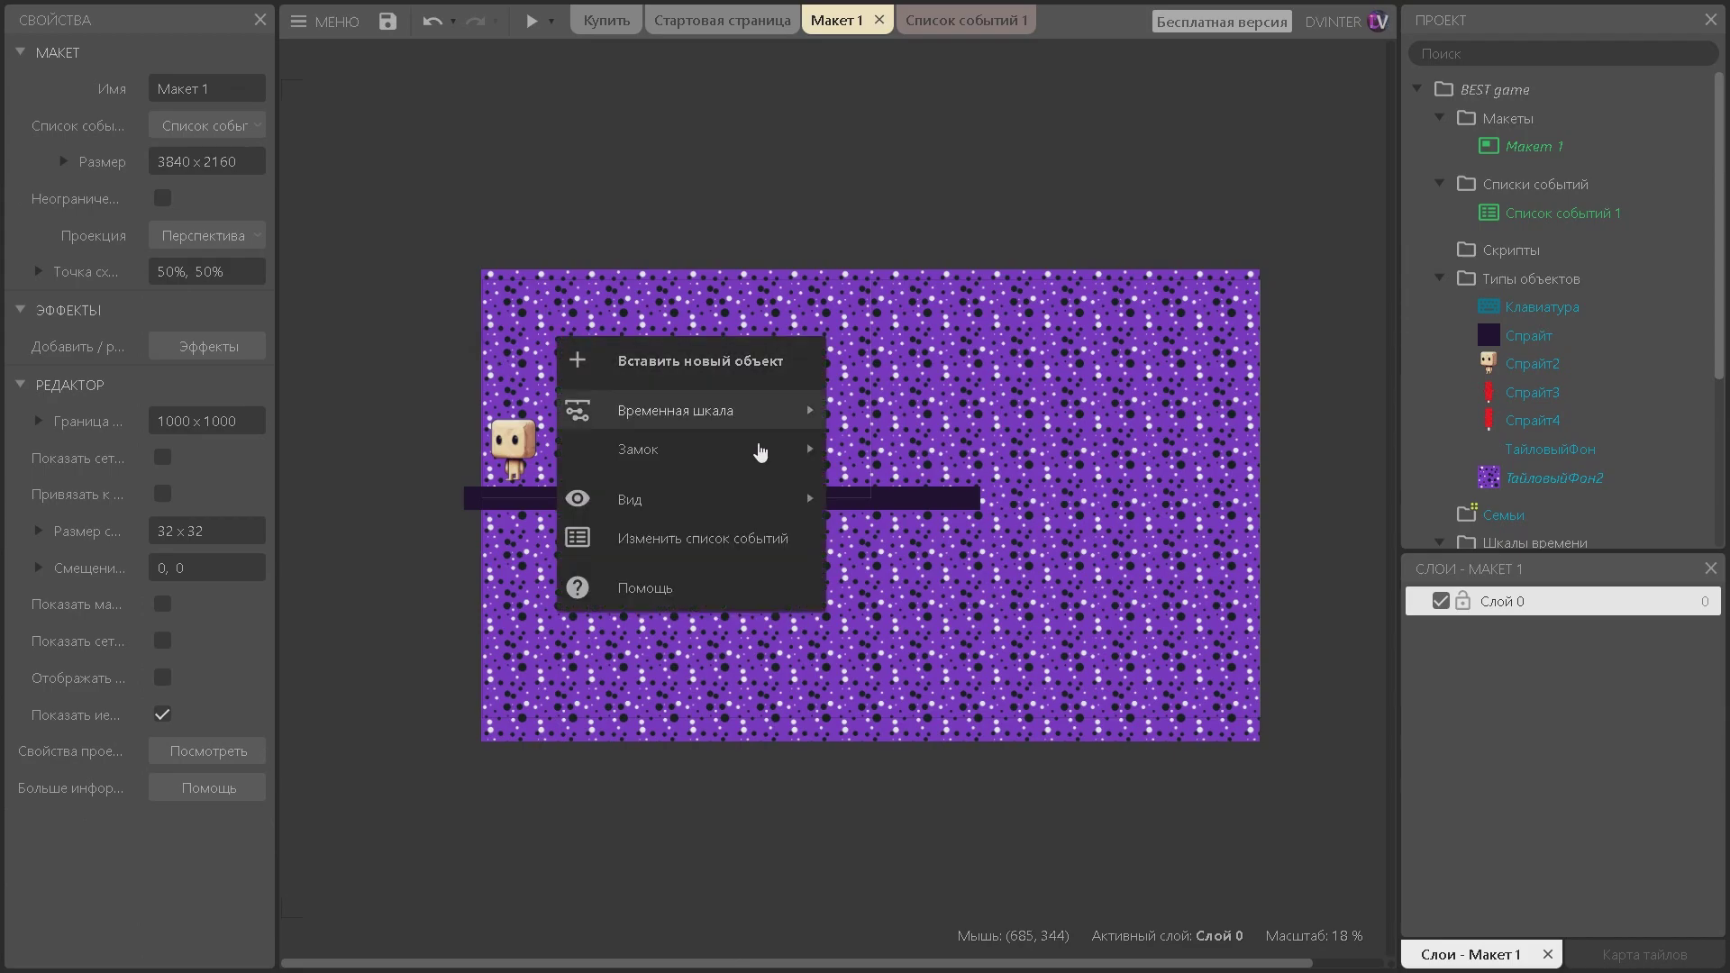
mouse_move(761, 451)
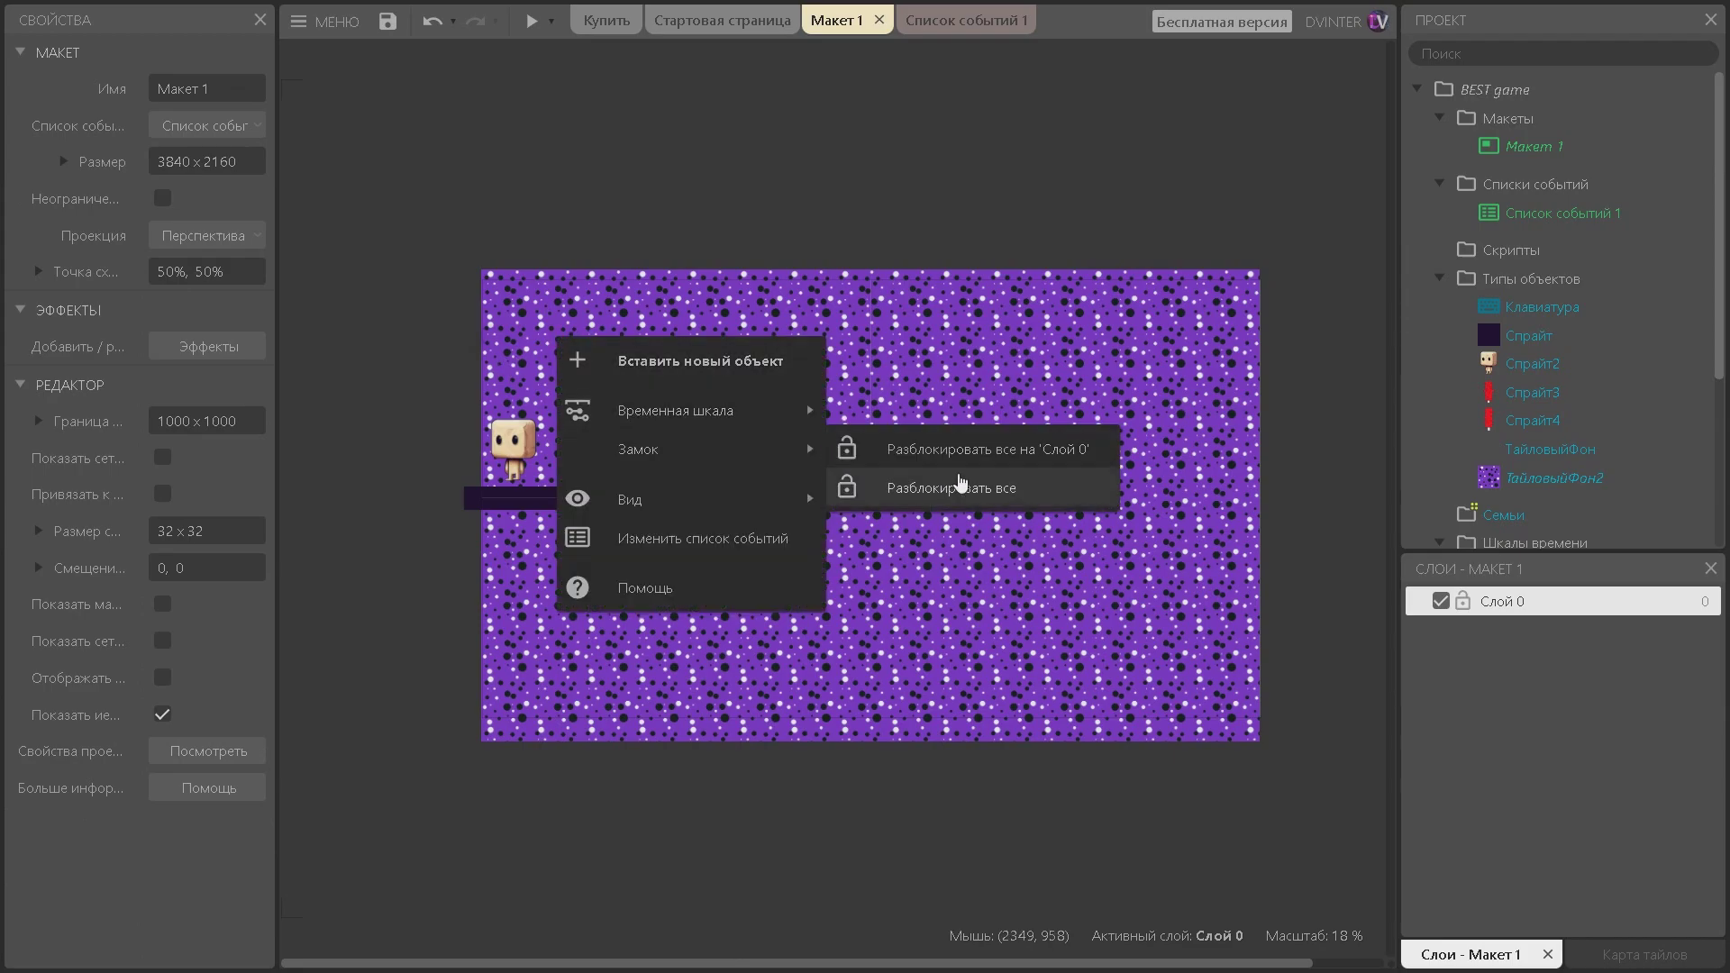
left_click(962, 484)
left_click(538, 352)
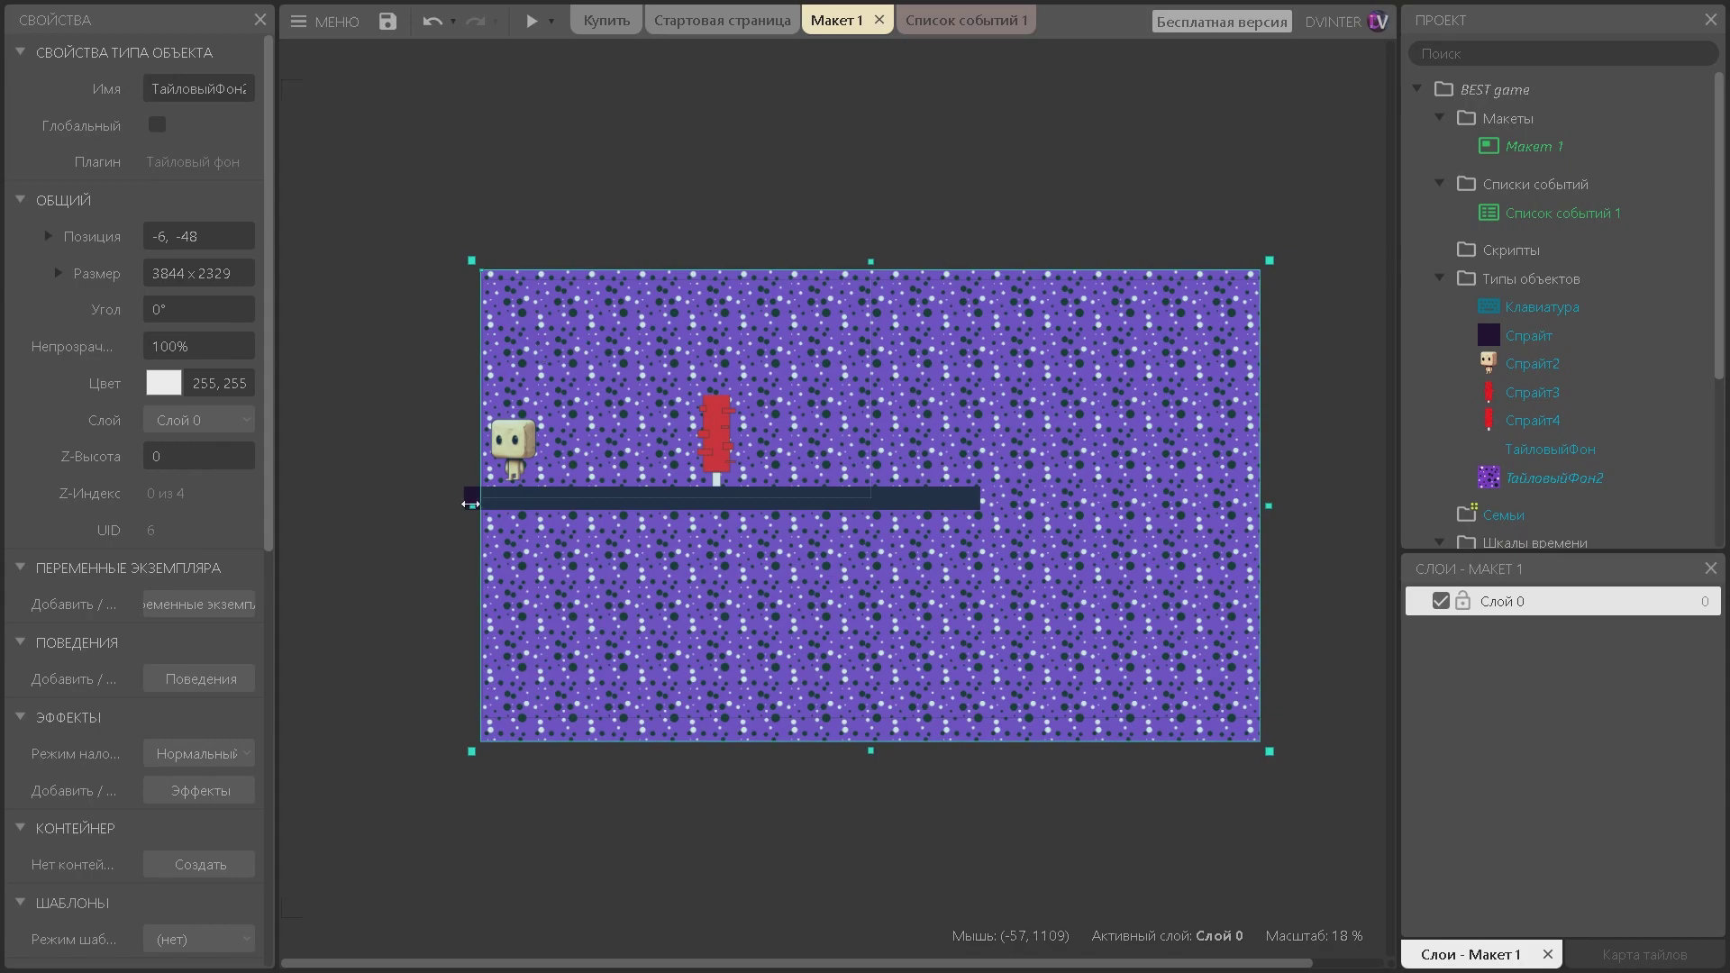
left_click_drag(470, 503, 379, 504)
Lock the widened tiled background in place.
right_click(569, 341)
mouse_move(754, 545)
left_click(866, 537)
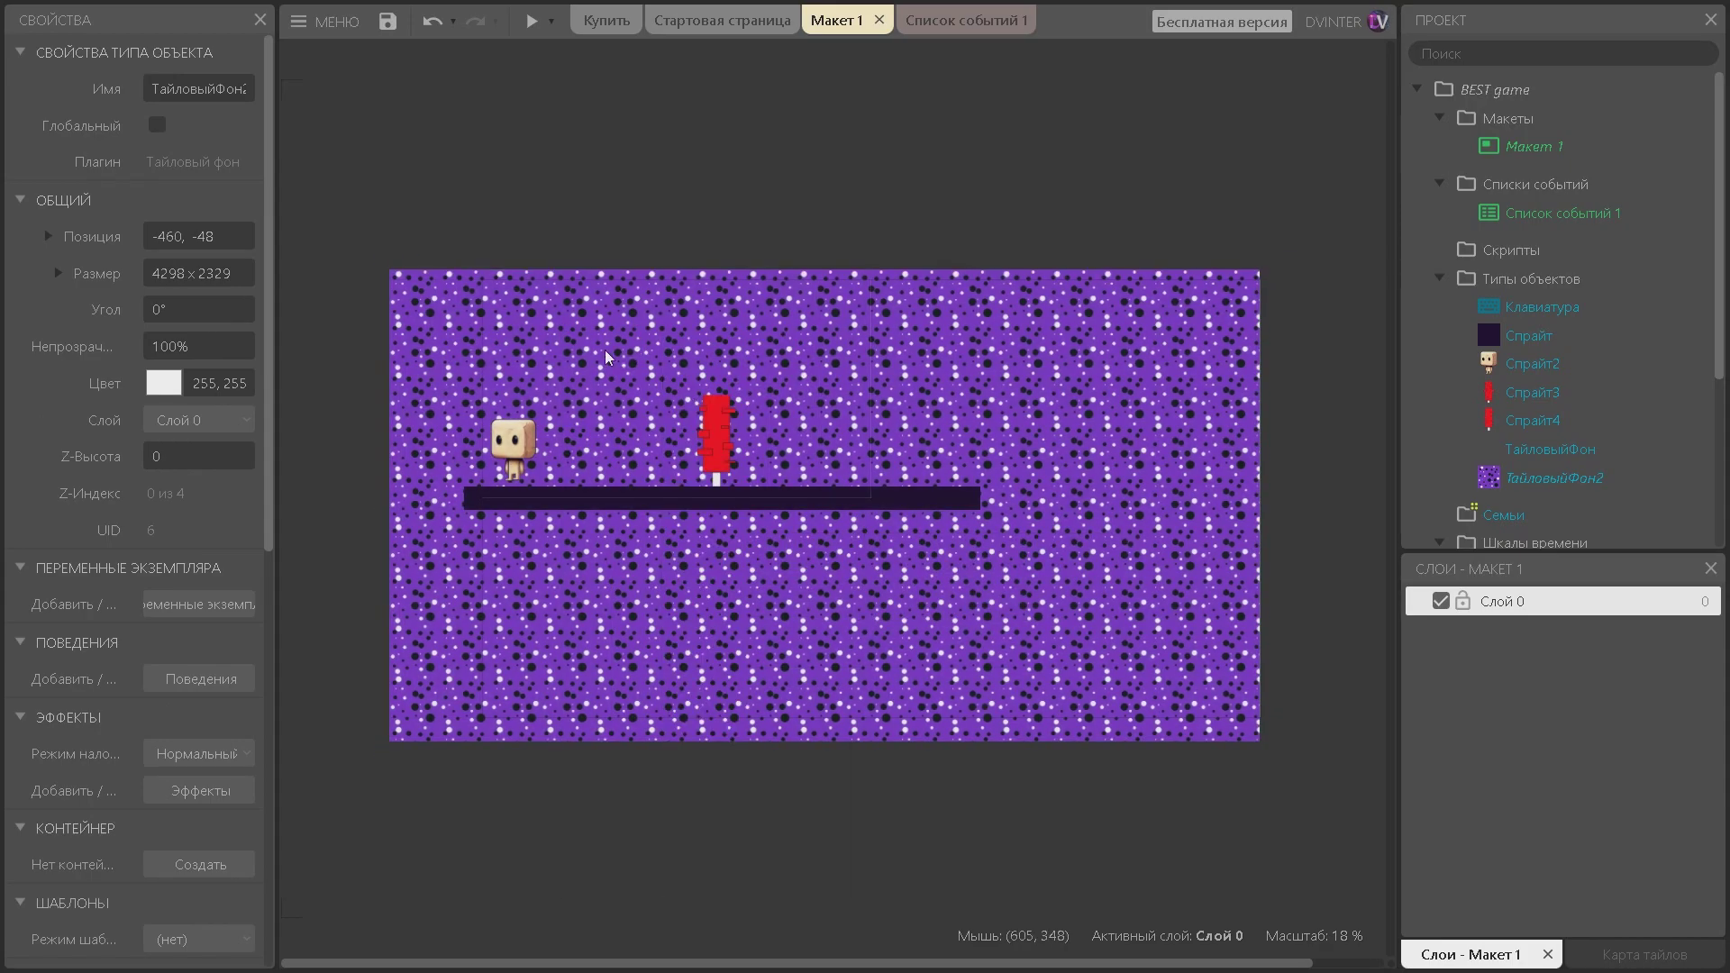
Save the project and preview the game, walking the character right and left in front of the new background.
scroll(606, 357, "up", 5, "ctrl")
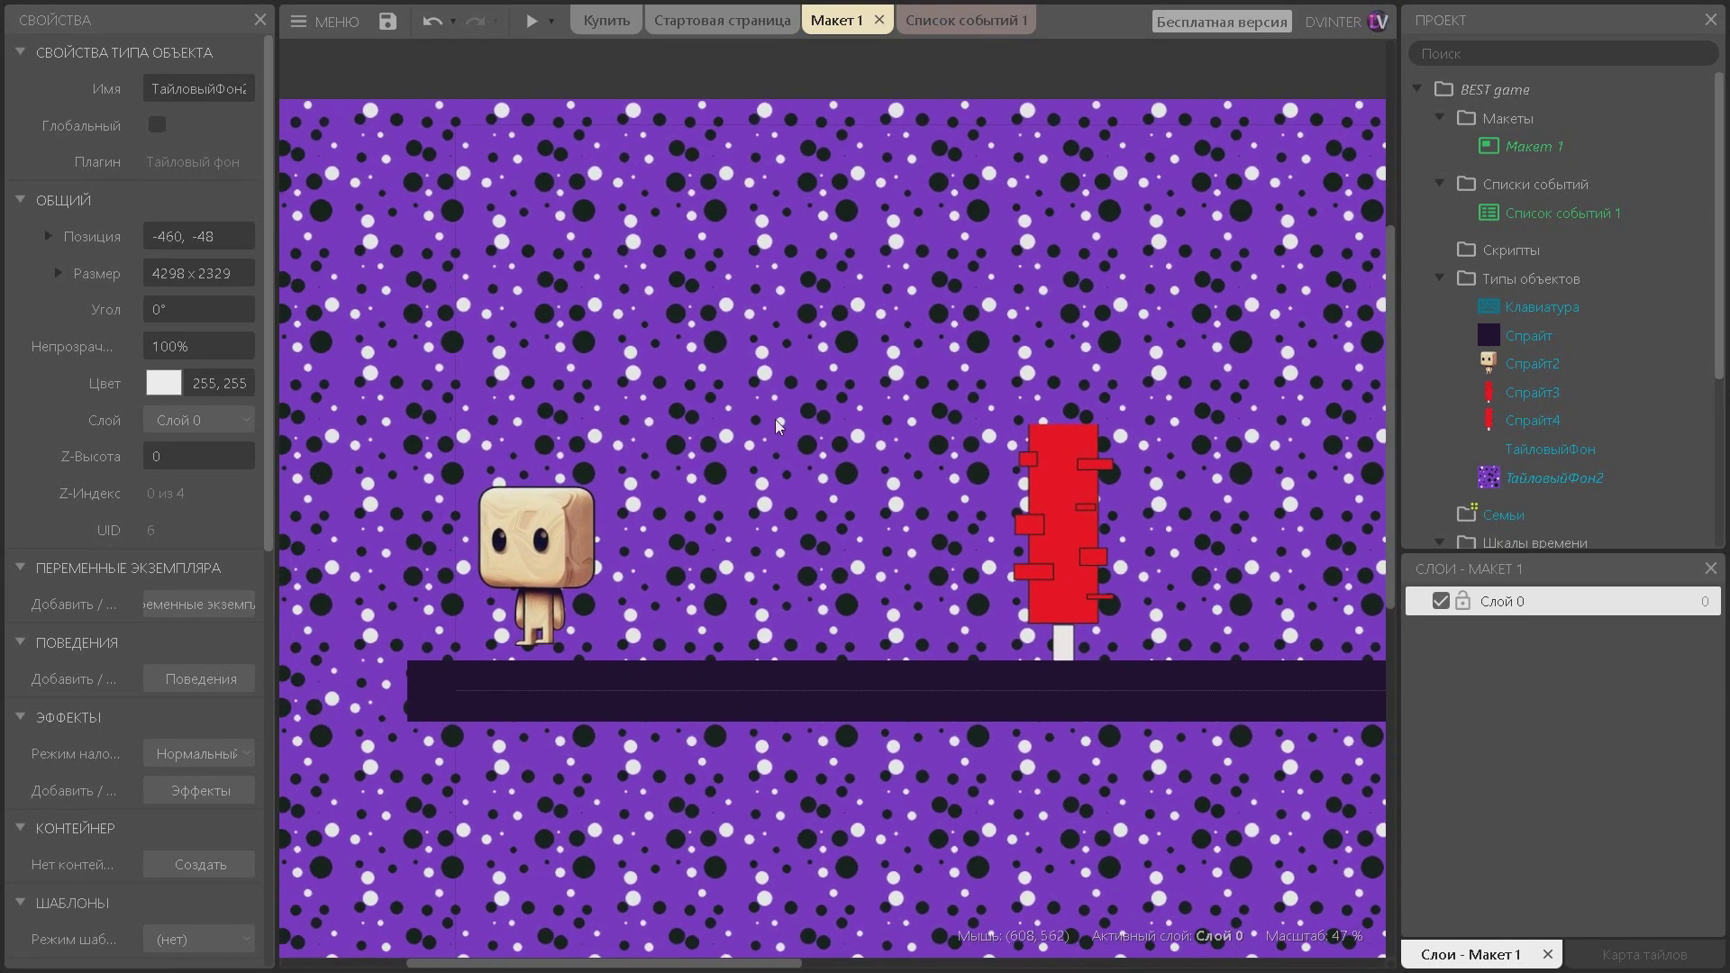
key("ctrl+s")
left_click(532, 22)
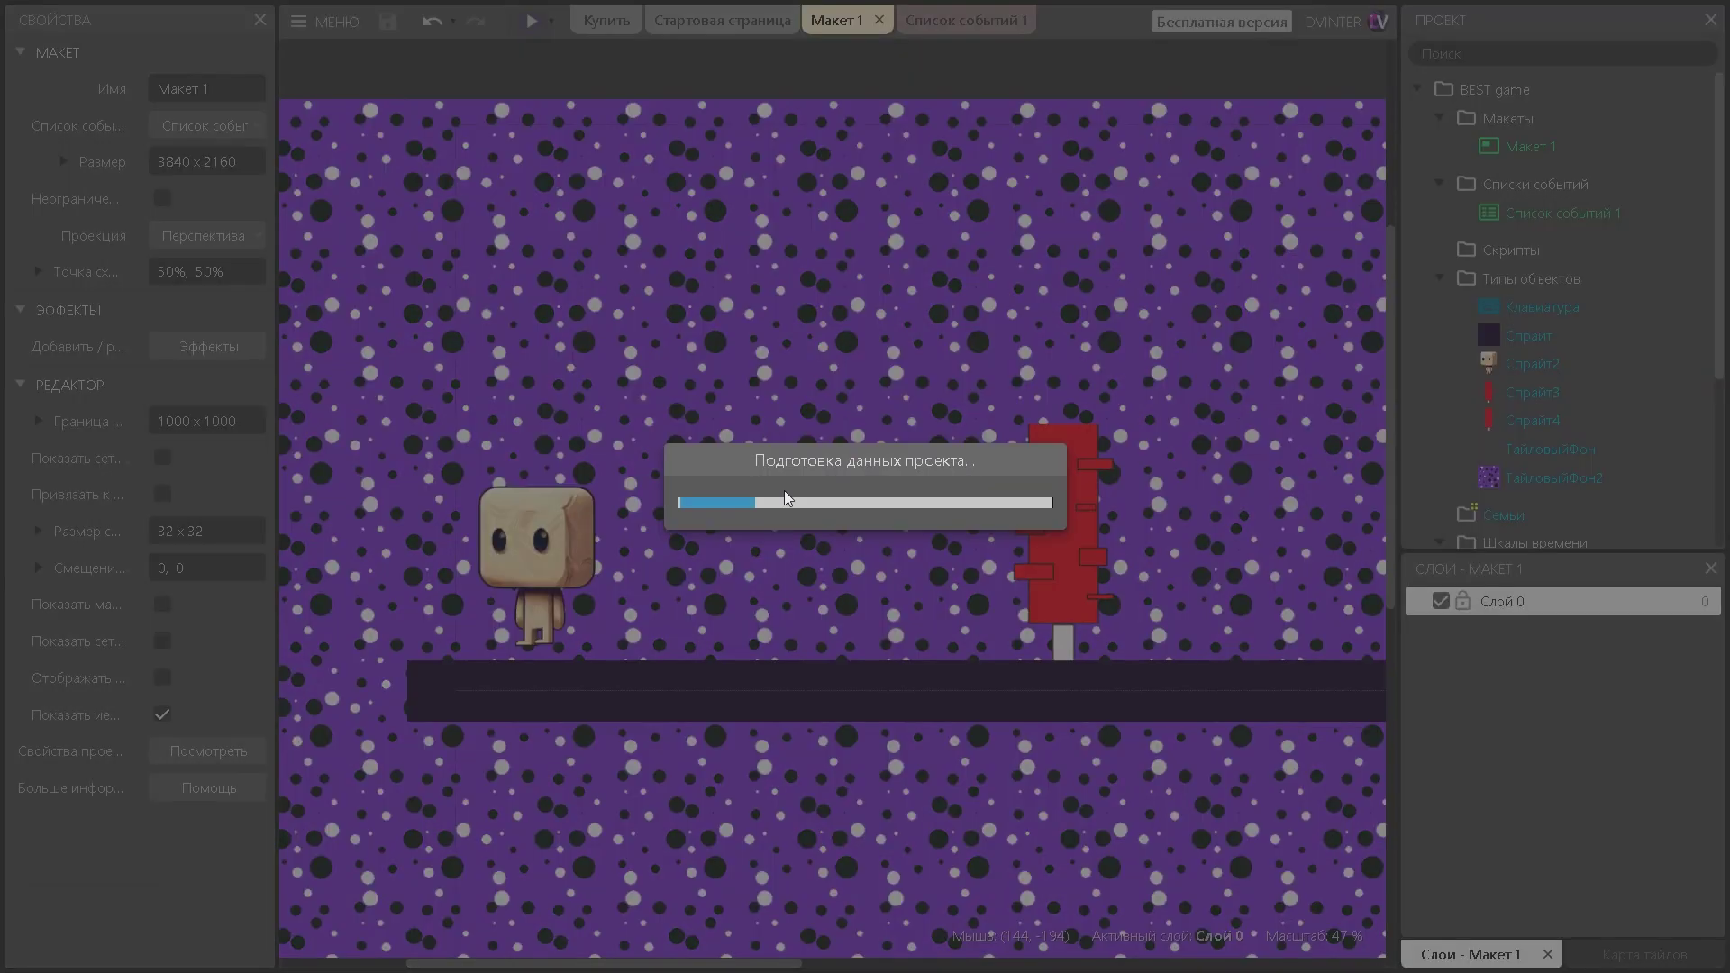
key("Right")
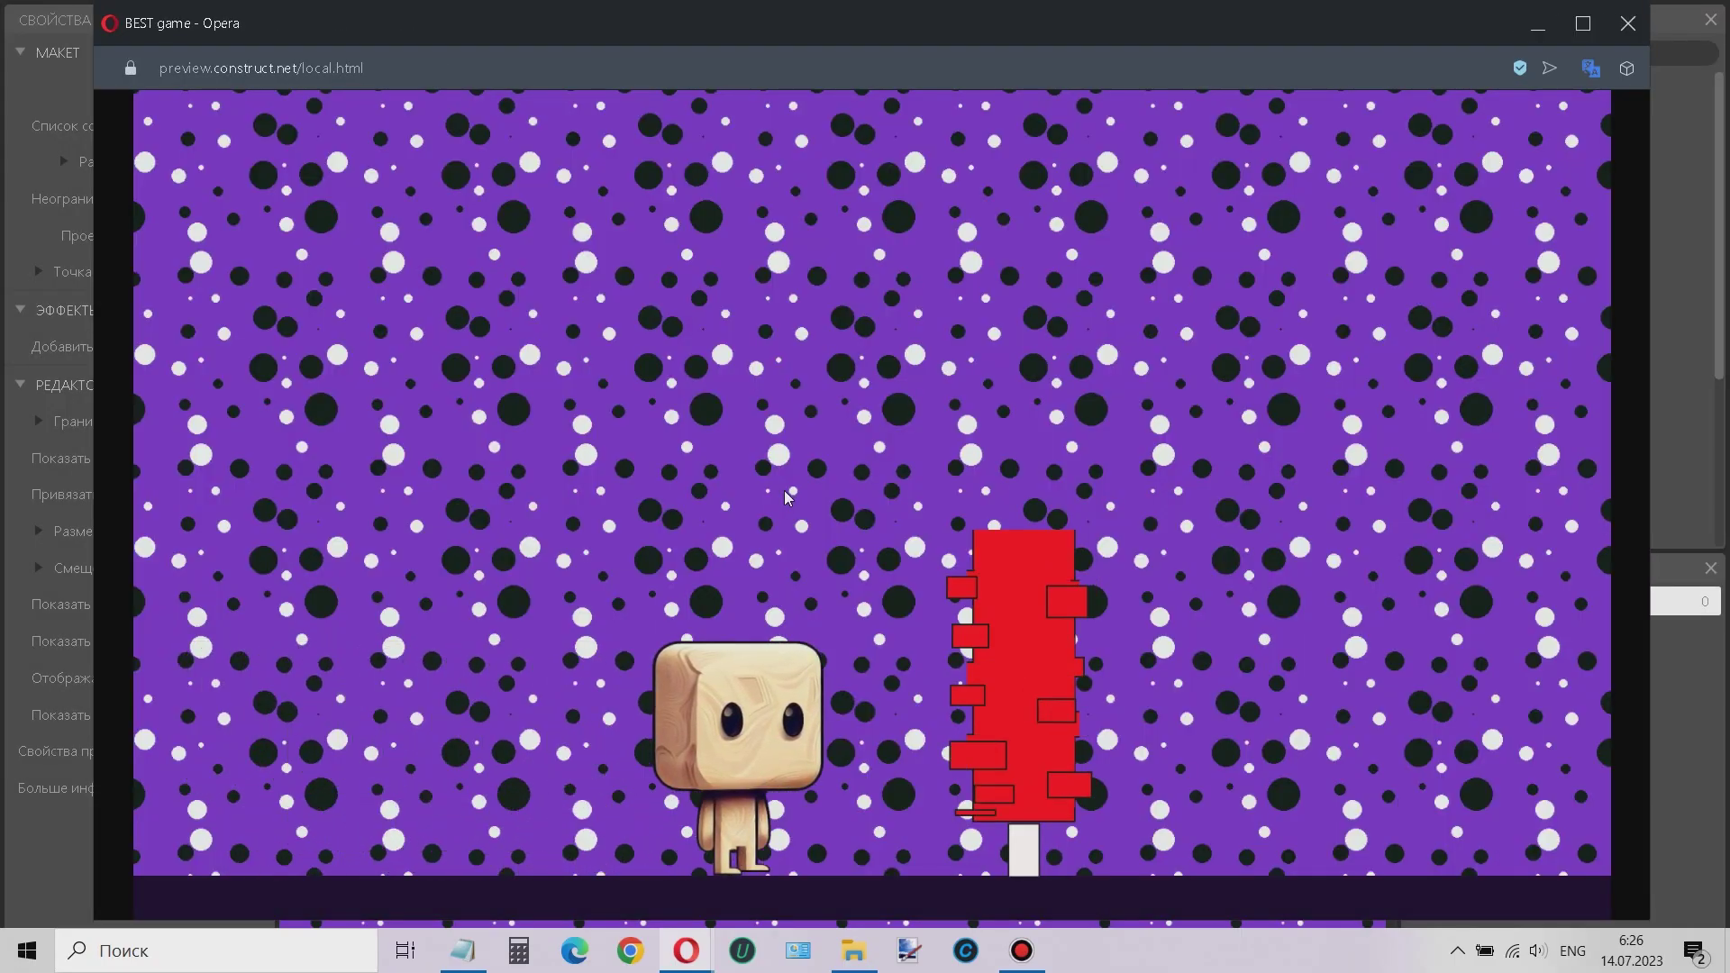
key("Left")
left_click(1628, 23)
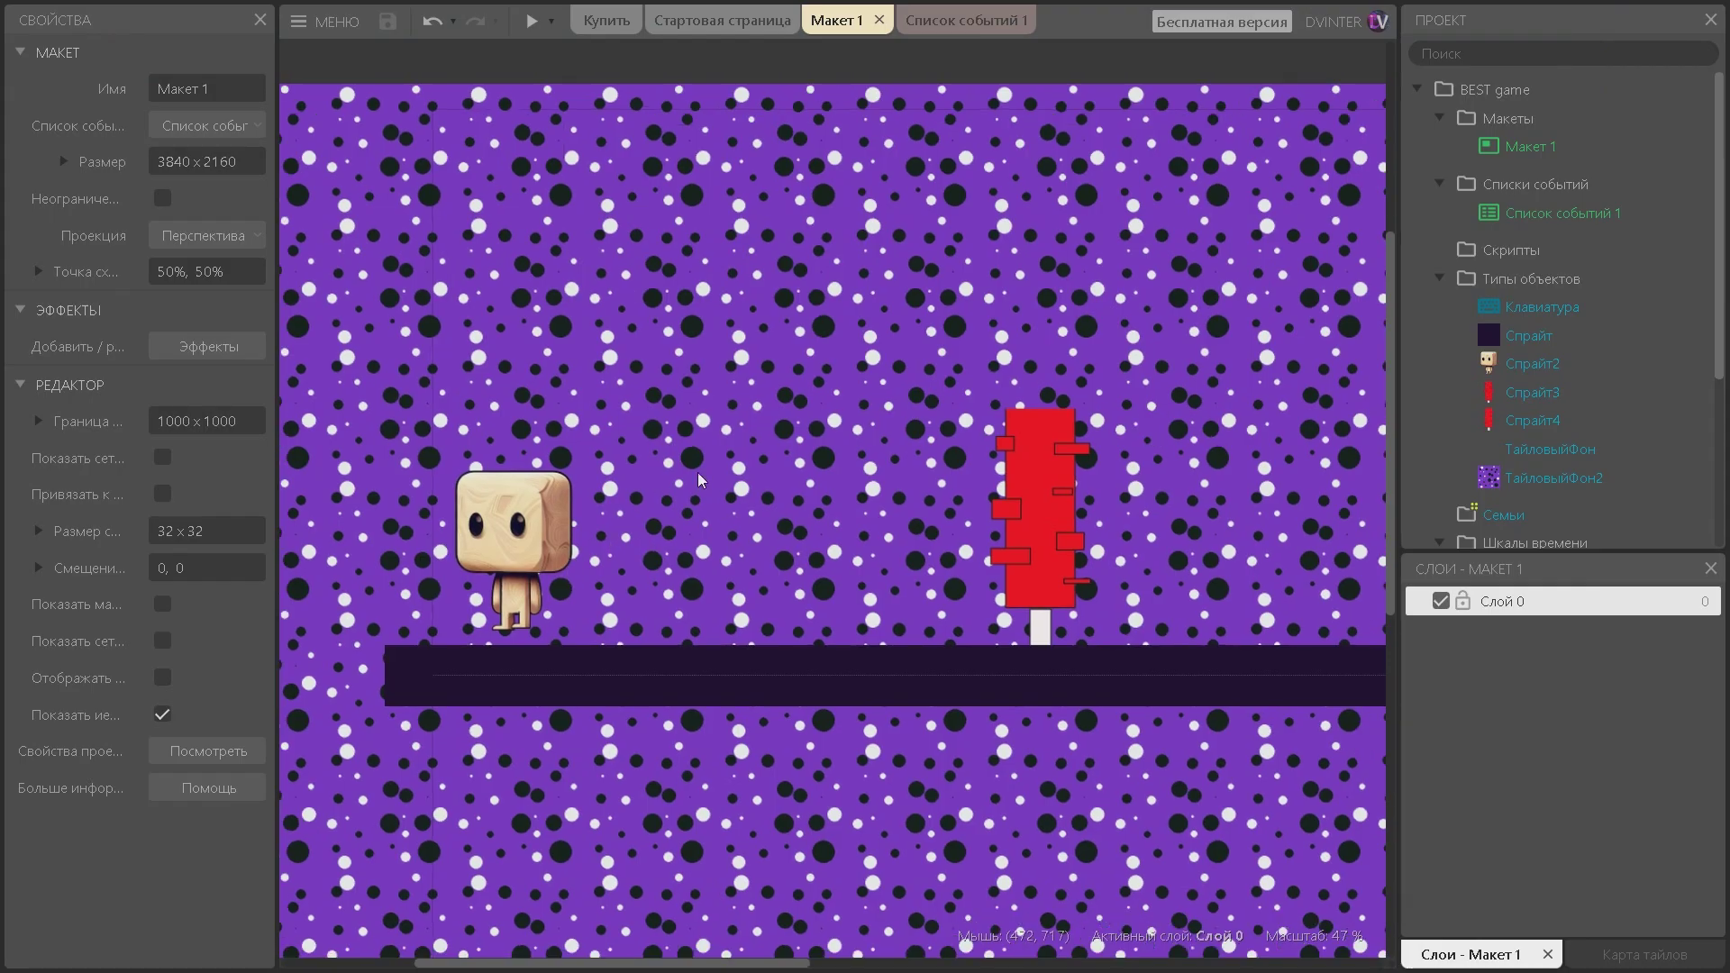
Insert a new sprite object between the character and the red sprite, with a 666 × 666 pixel canvas.
double_click(871, 494)
scroll(516, 553, "down", 8)
scroll(541, 478, "down", 4)
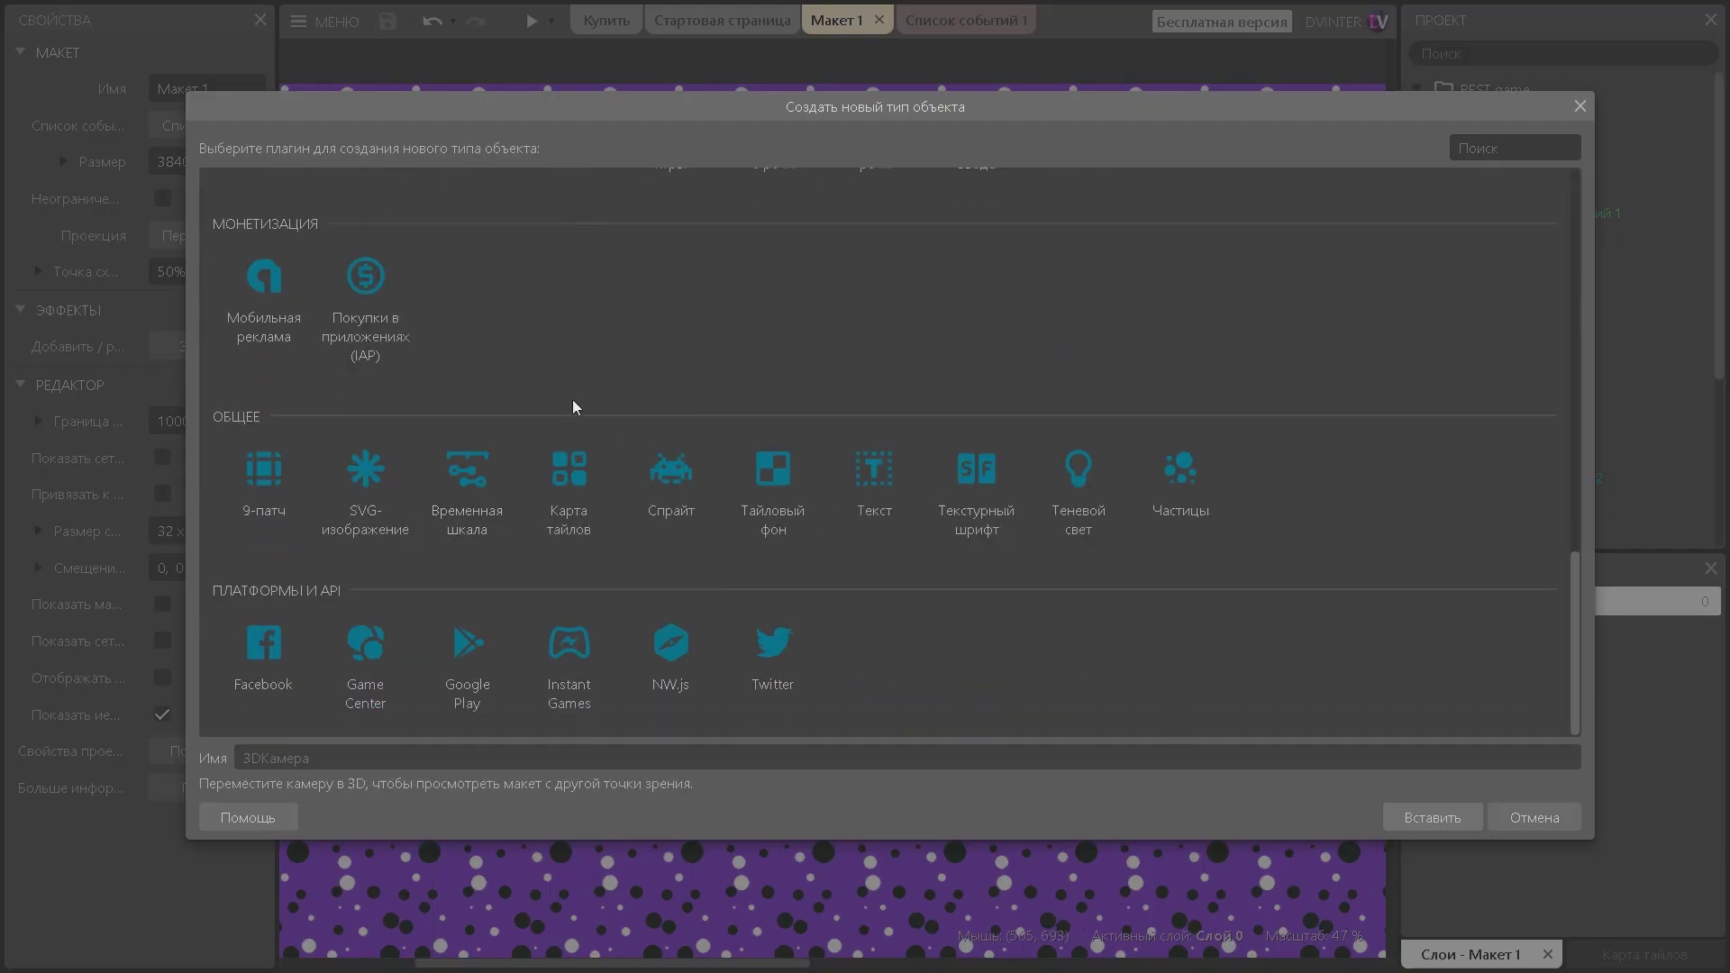
double_click(667, 464)
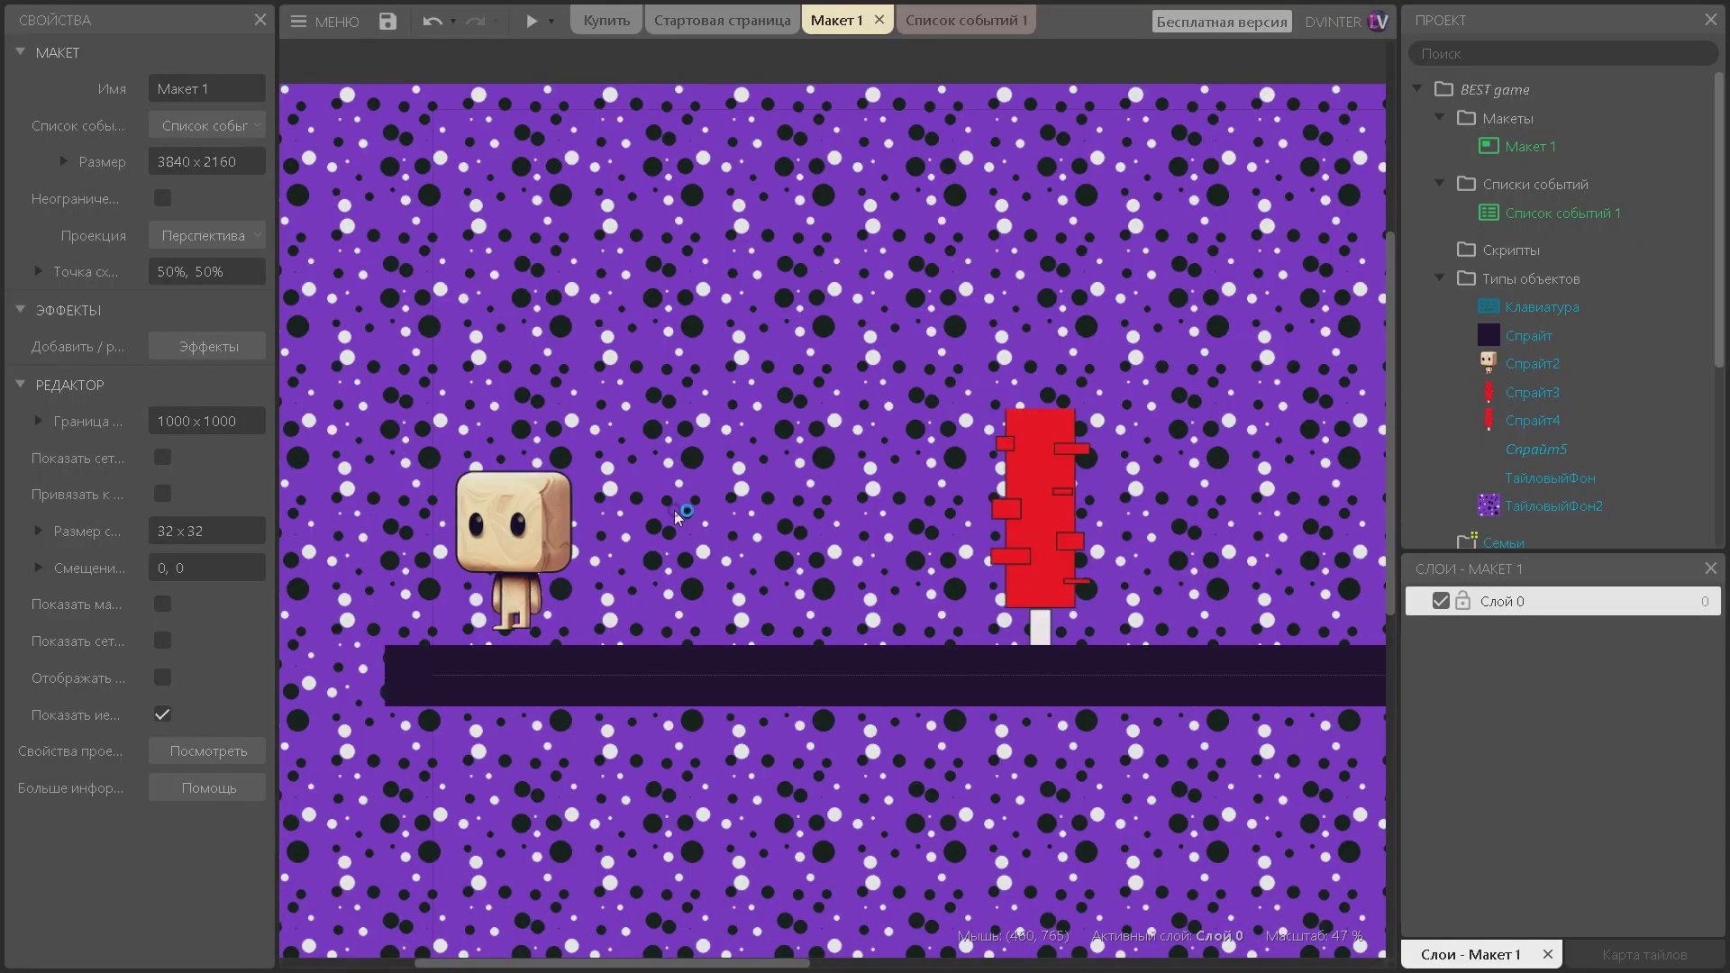
left_click(688, 505)
left_click(1020, 641)
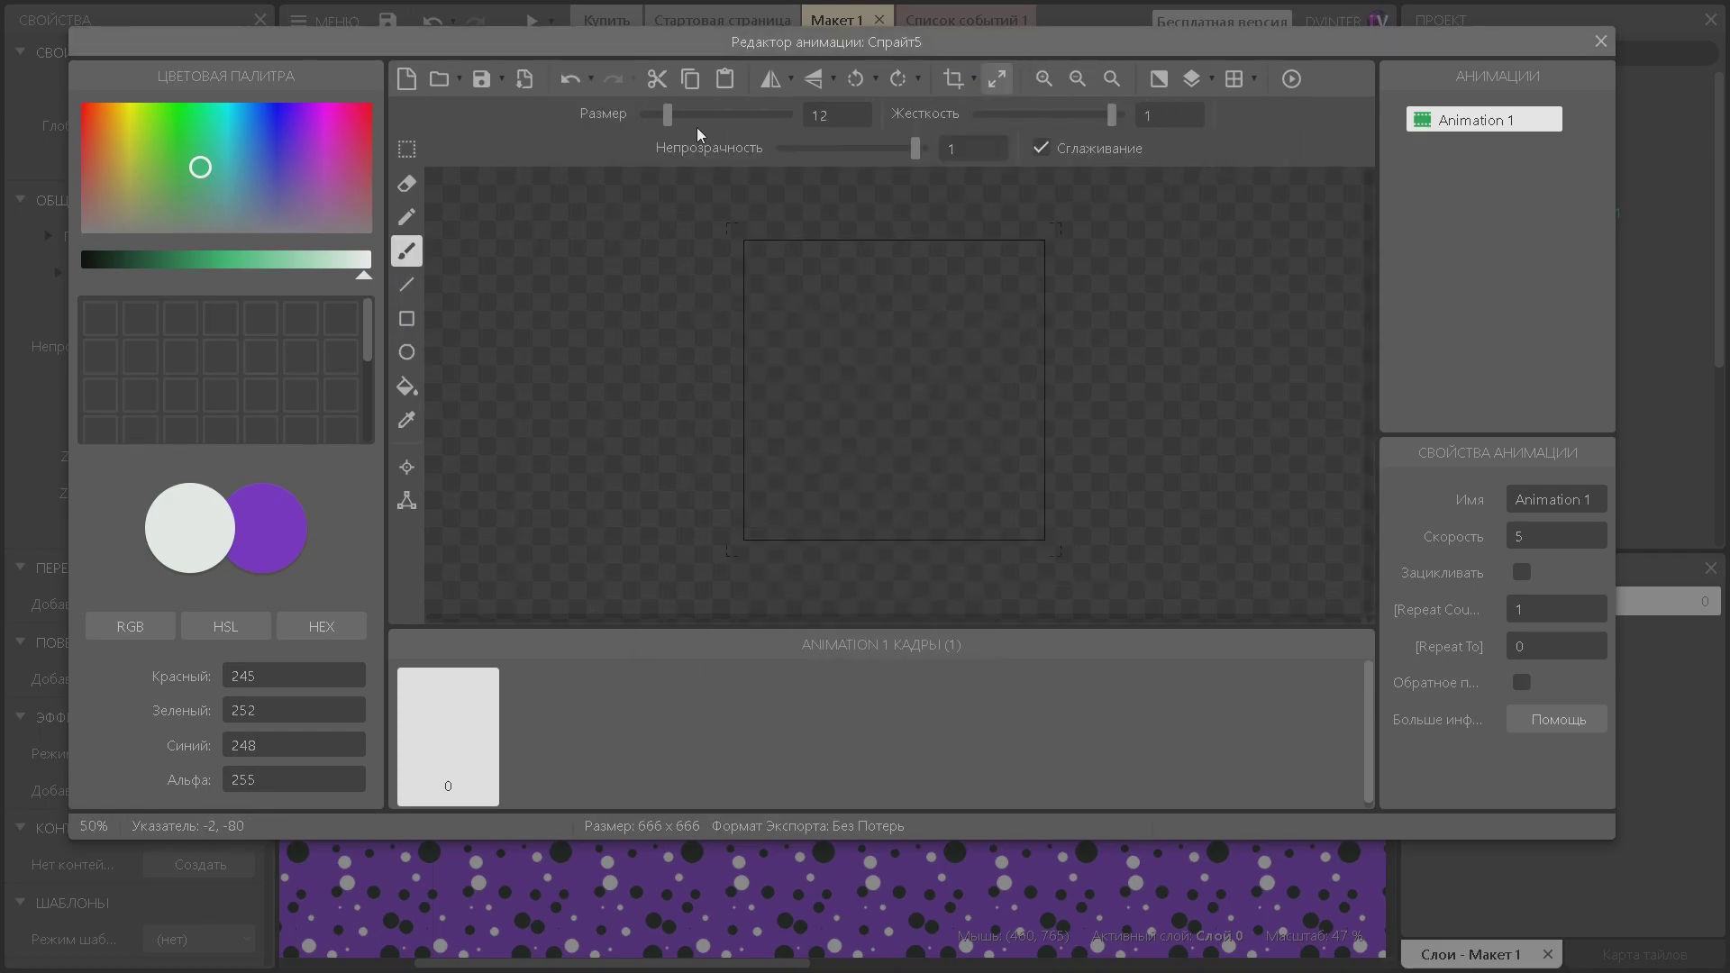
Paint a white hill line rising across the canvas and fill the area beneath it white.
left_click(408, 387)
left_click(956, 460)
Trace the hill's upper edge in magenta (207, 44, 142) with a size 26 brush and crop the canvas to the drawing.
left_click(407, 251)
left_click_drag(668, 115, 687, 114)
left_click(353, 143)
left_click_drag(364, 261, 224, 261)
left_click(344, 147)
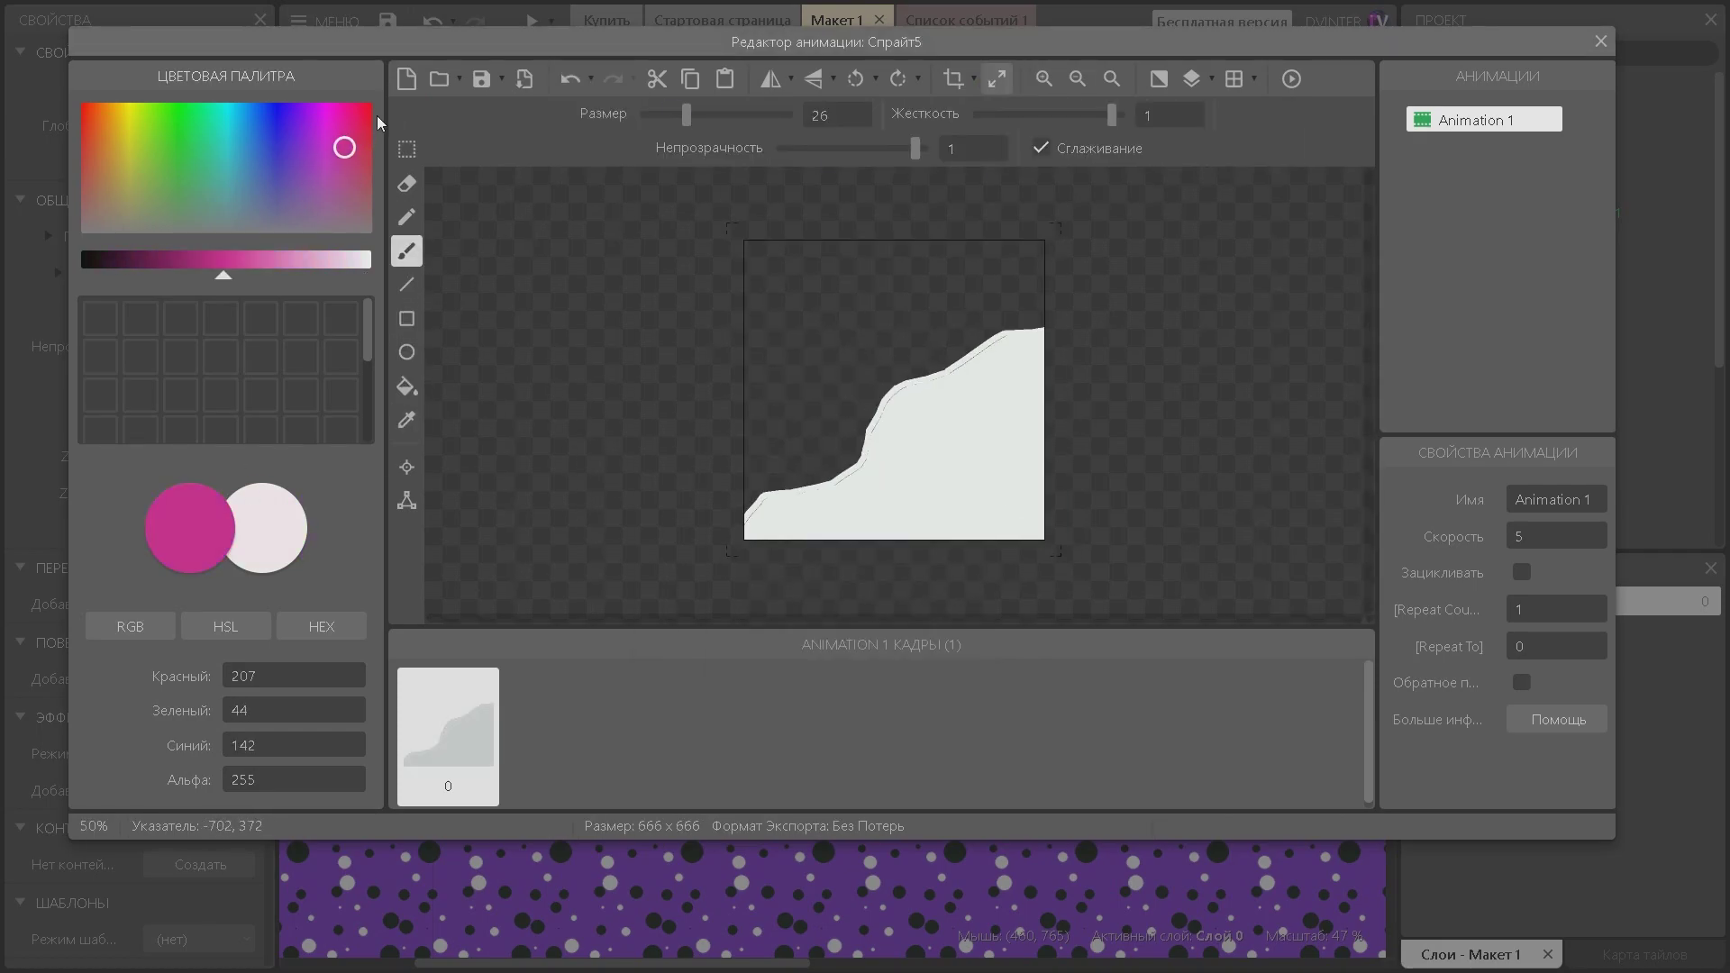
left_click(953, 79)
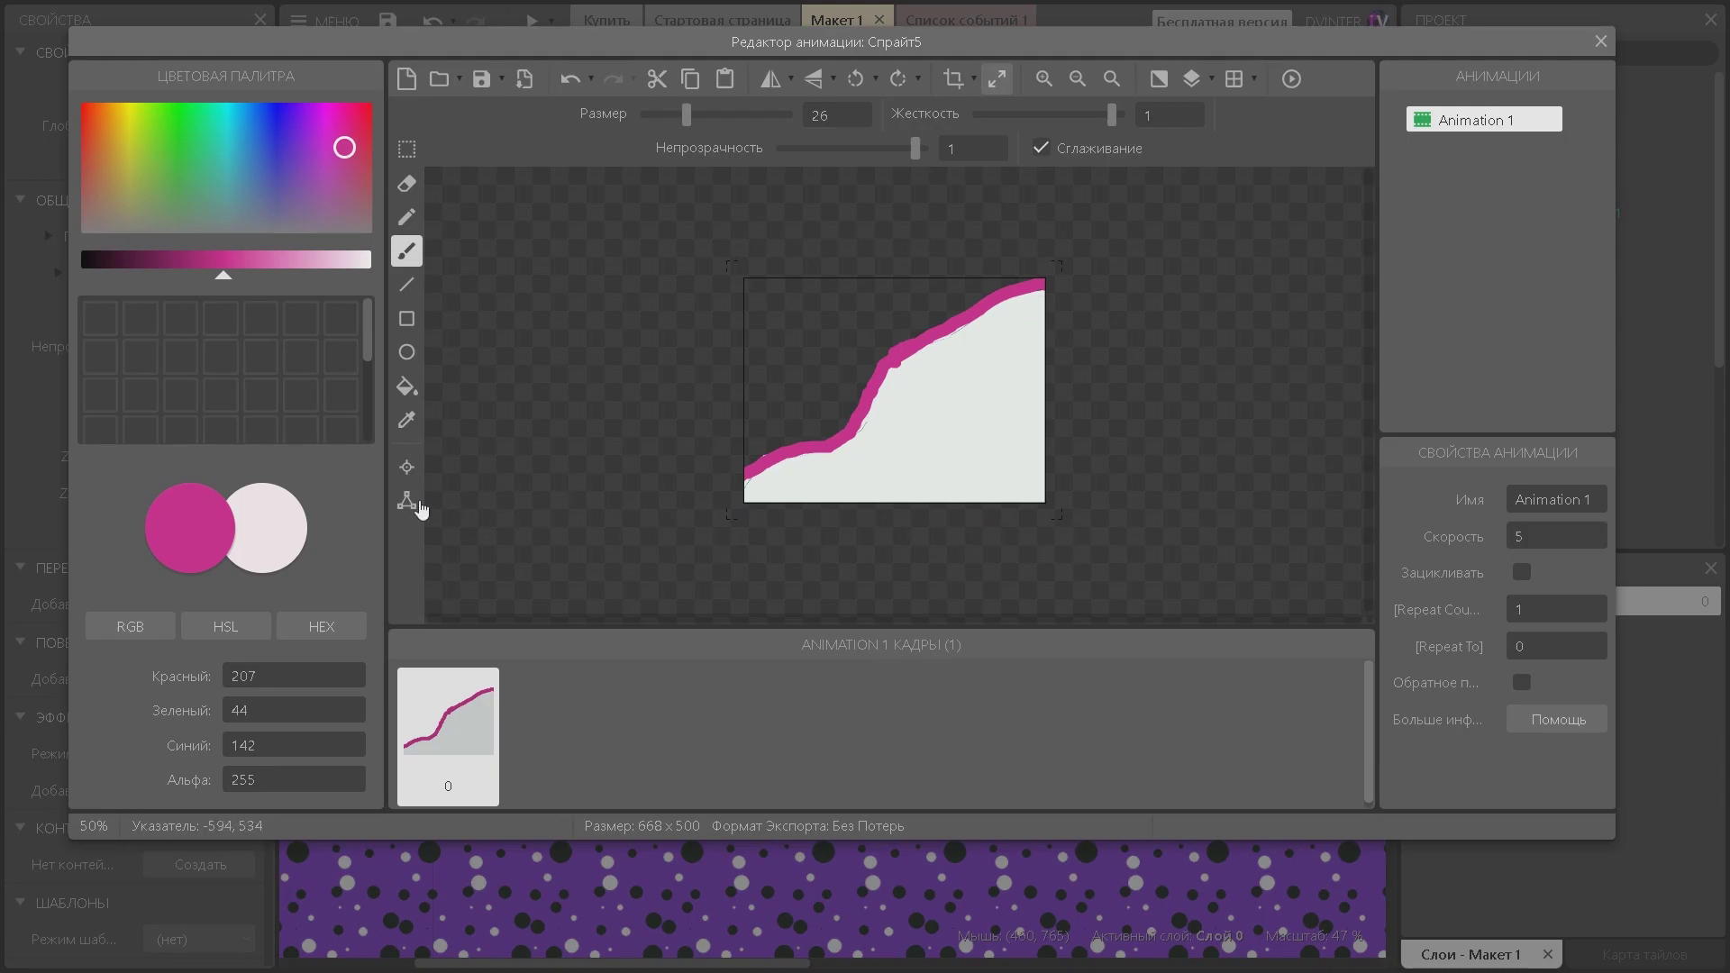
Add three points to the hill's collision polygon, fit it along the magenta slope, then close the editor and save the project.
left_click(407, 501)
right_click(745, 261)
left_click(755, 282)
right_click(744, 261)
left_click(755, 283)
right_click(745, 260)
left_click(755, 281)
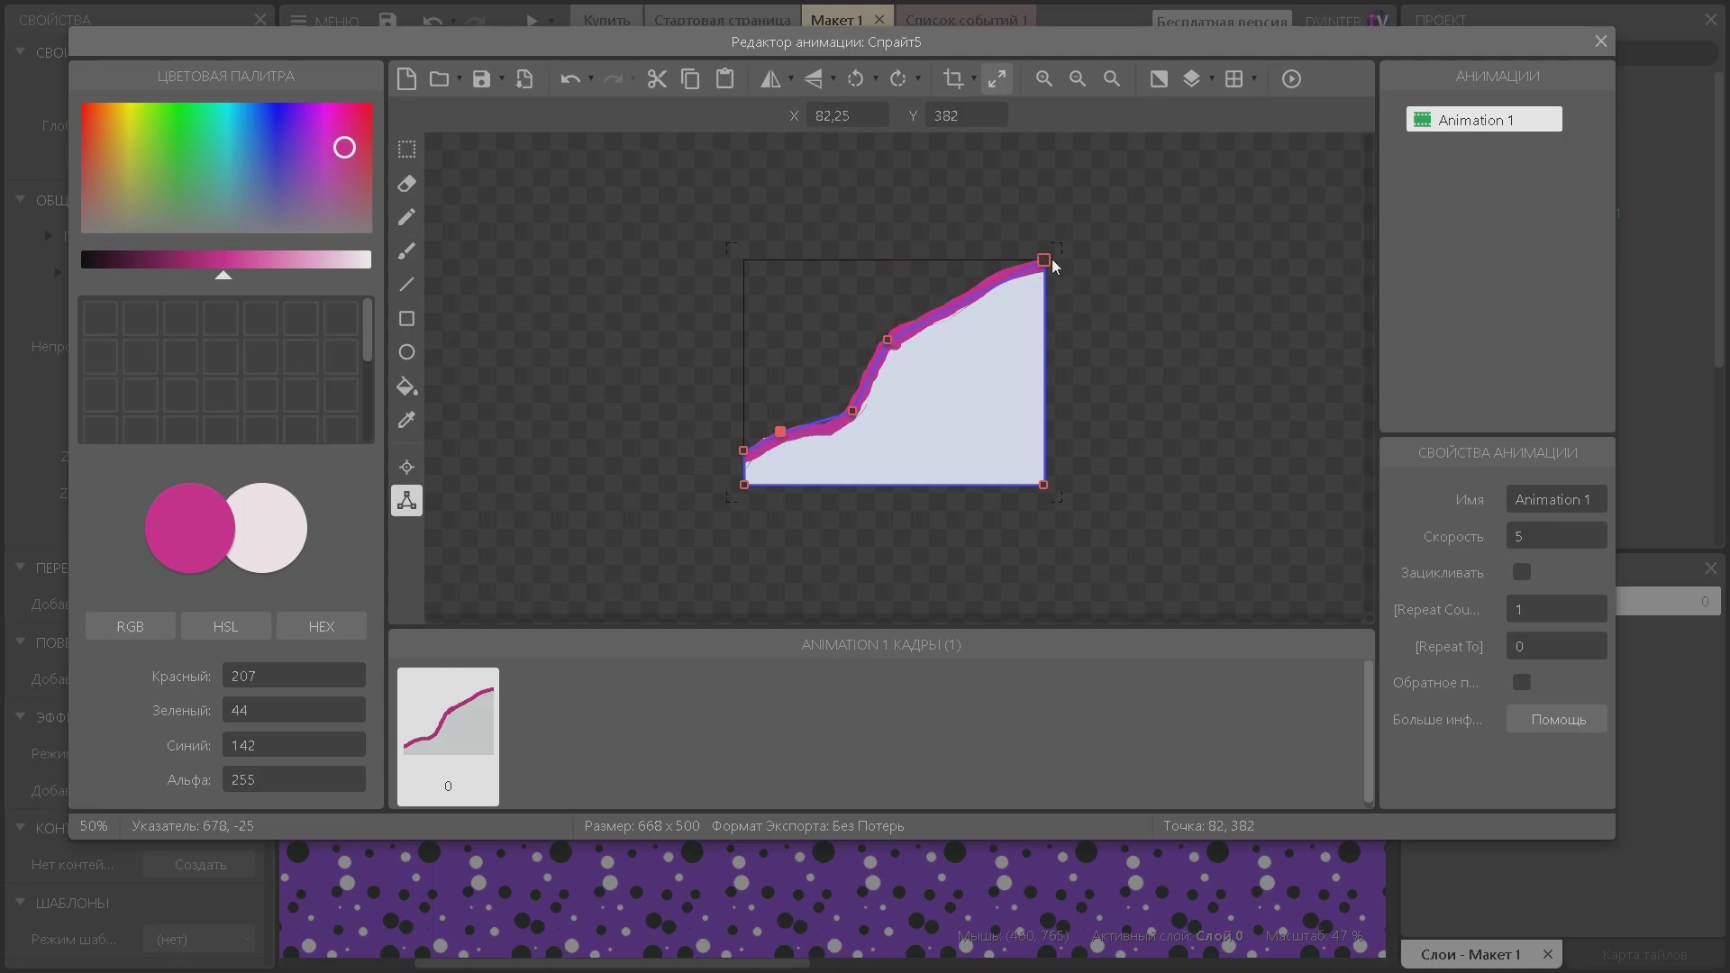
key("Escape")
key("ctrl+s")
Add the Solid (Твердый) behavior to the hill sprite.
right_click(877, 533)
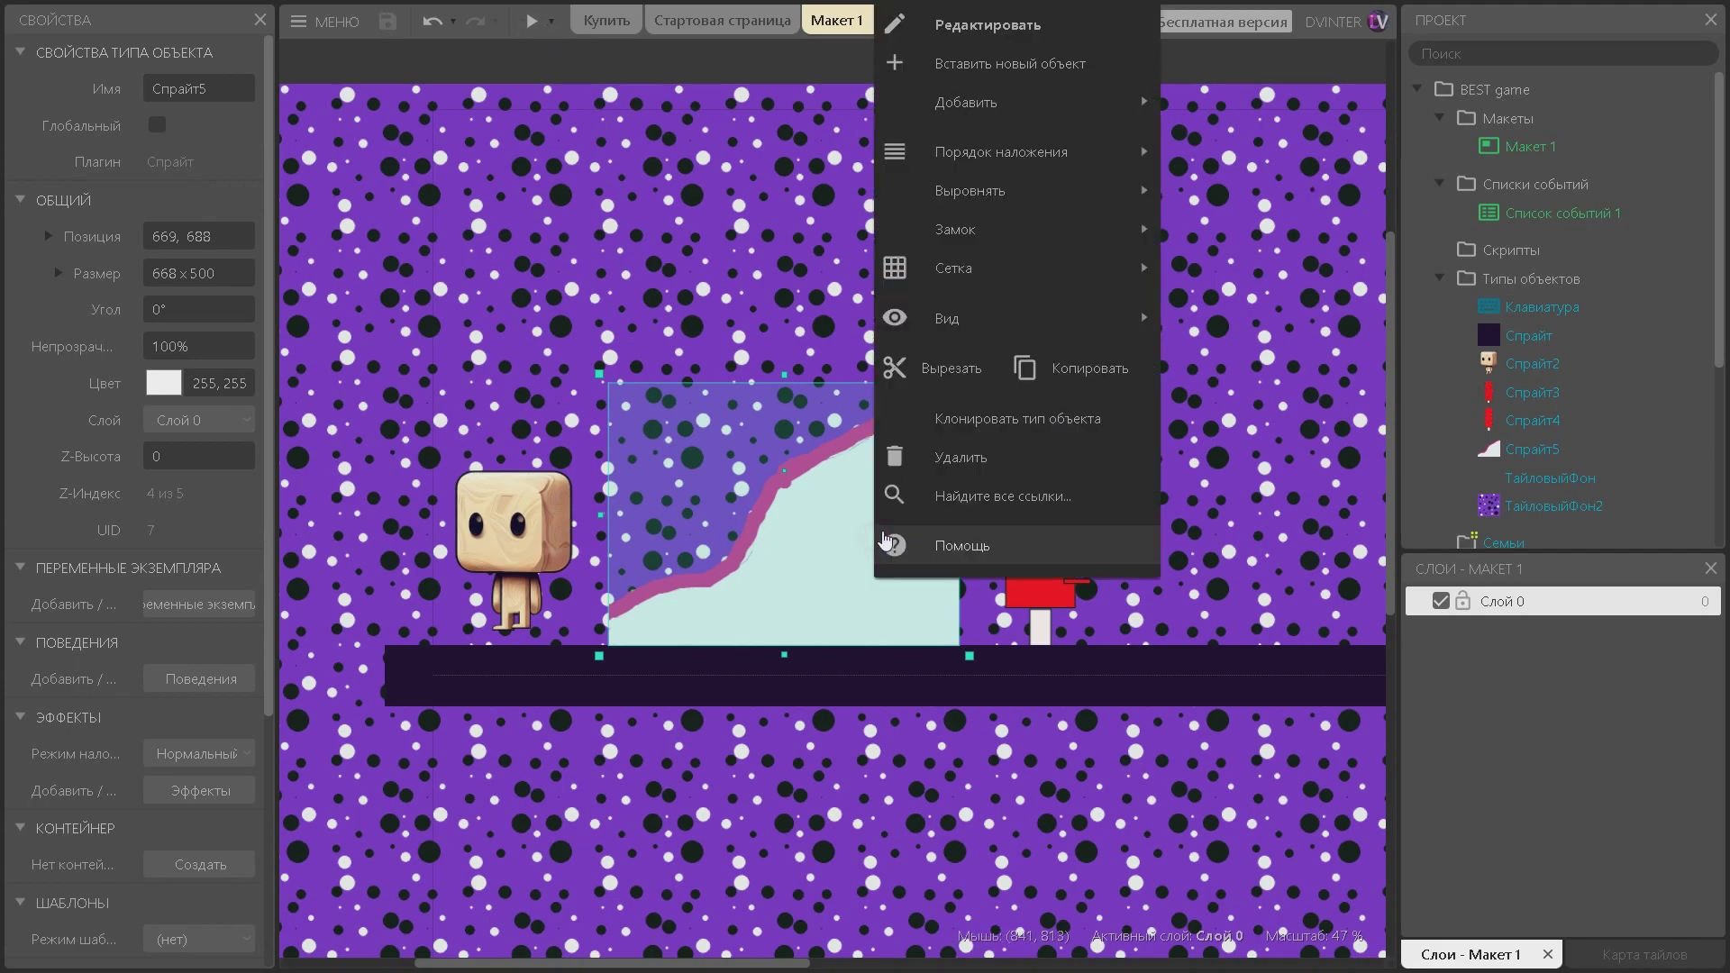
mouse_move(1073, 108)
left_click(1217, 103)
double_click(588, 250)
Preview the game, walk the character over the hill and past the red obstacle, then close the preview.
key("F5")
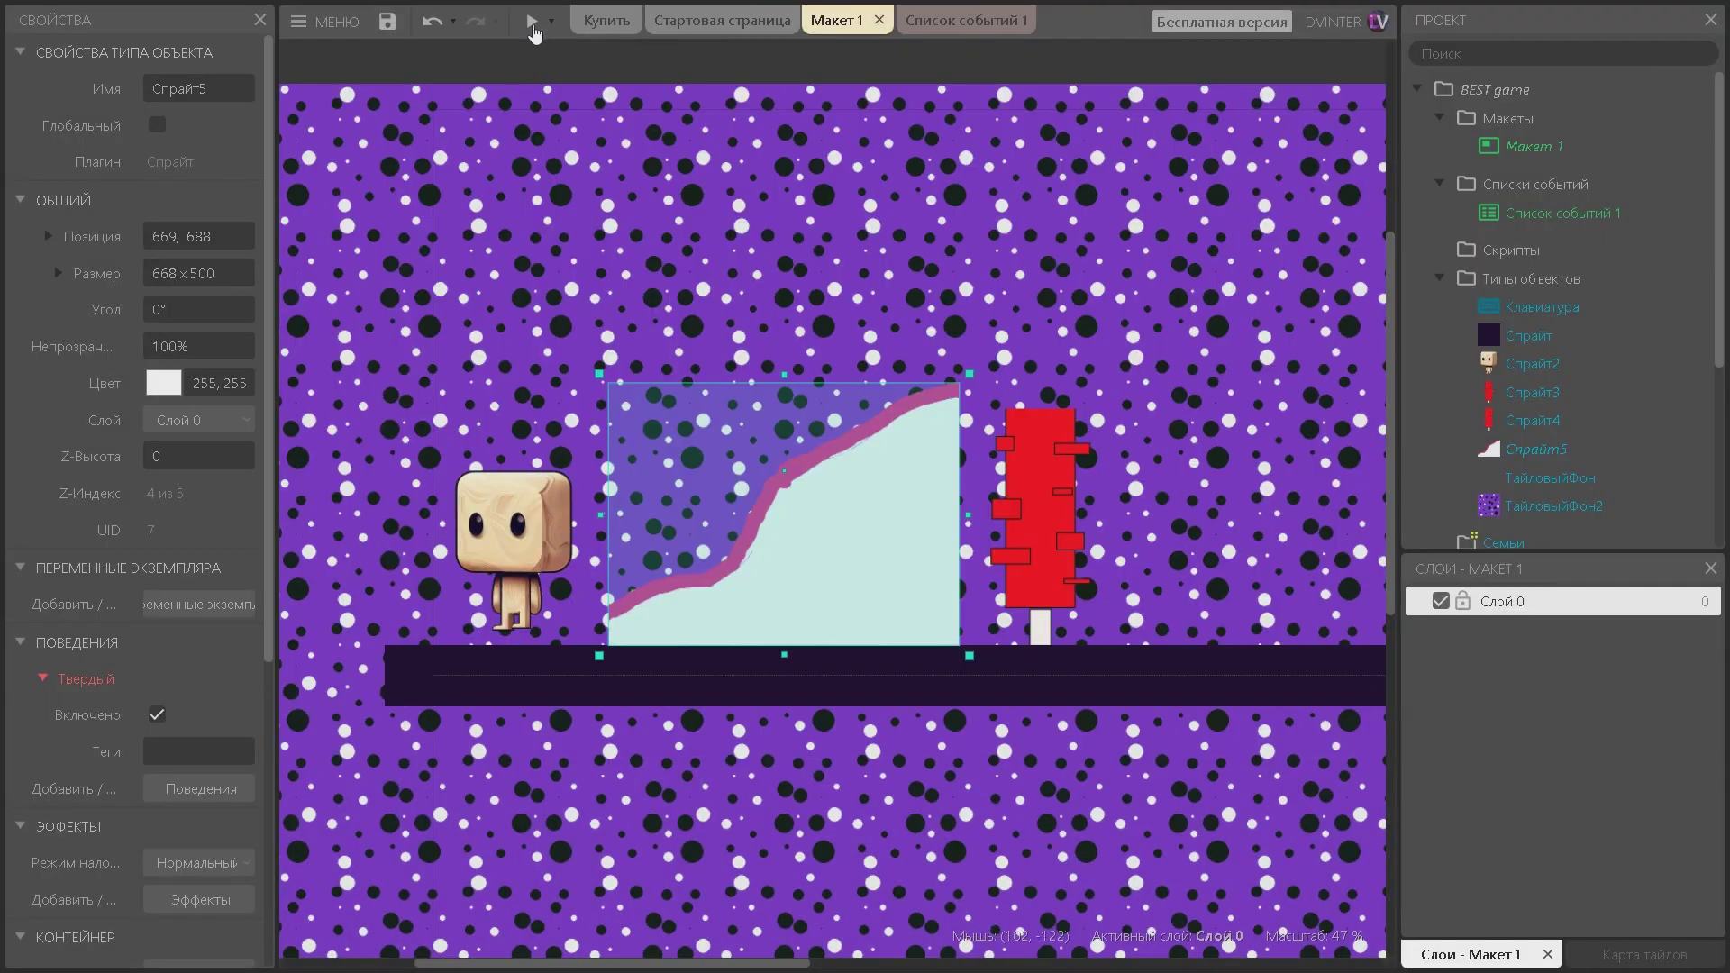
key("Right")
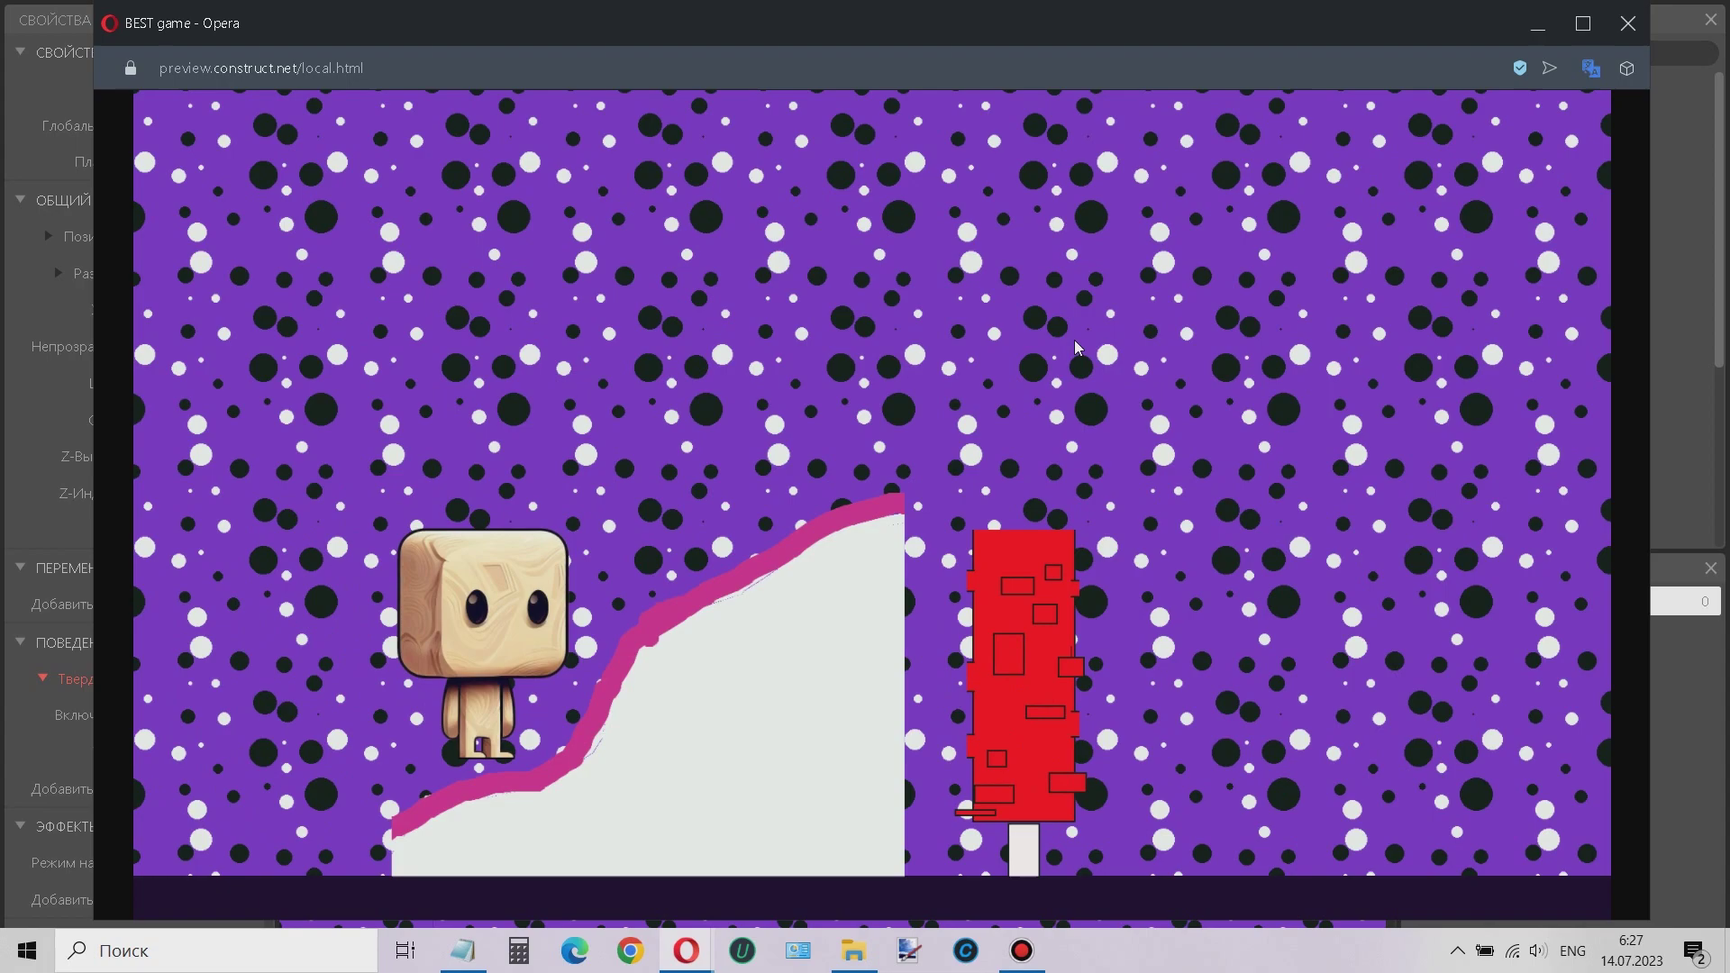
key("Up")
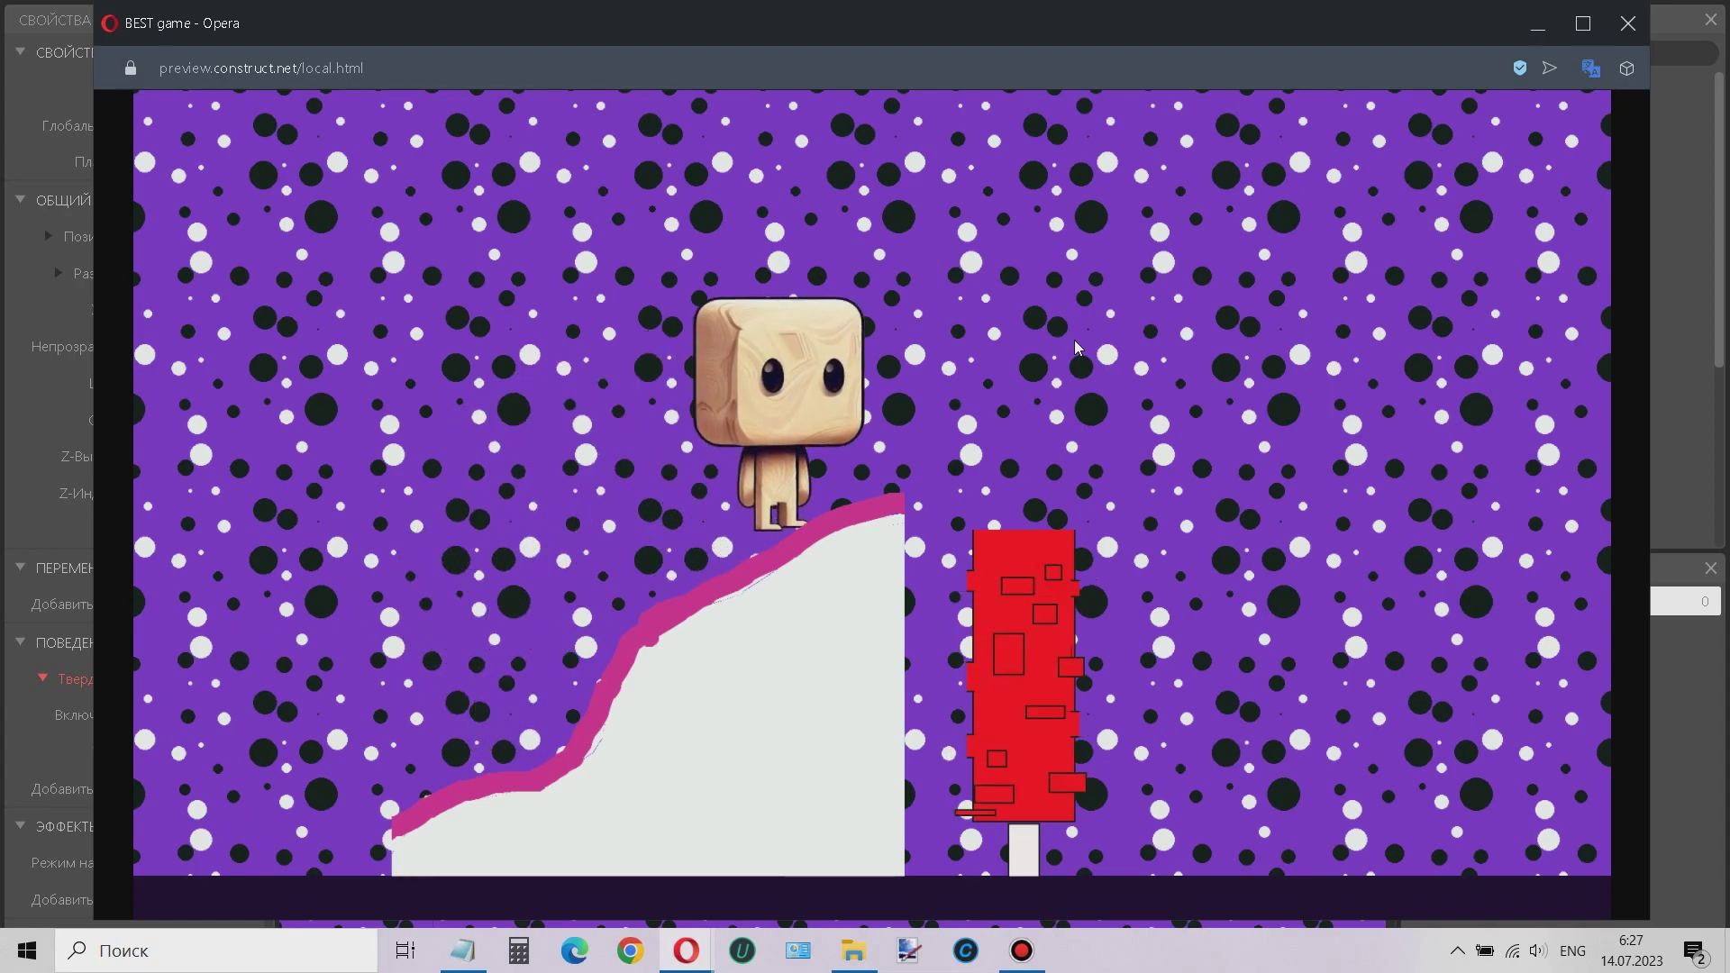
key("Left")
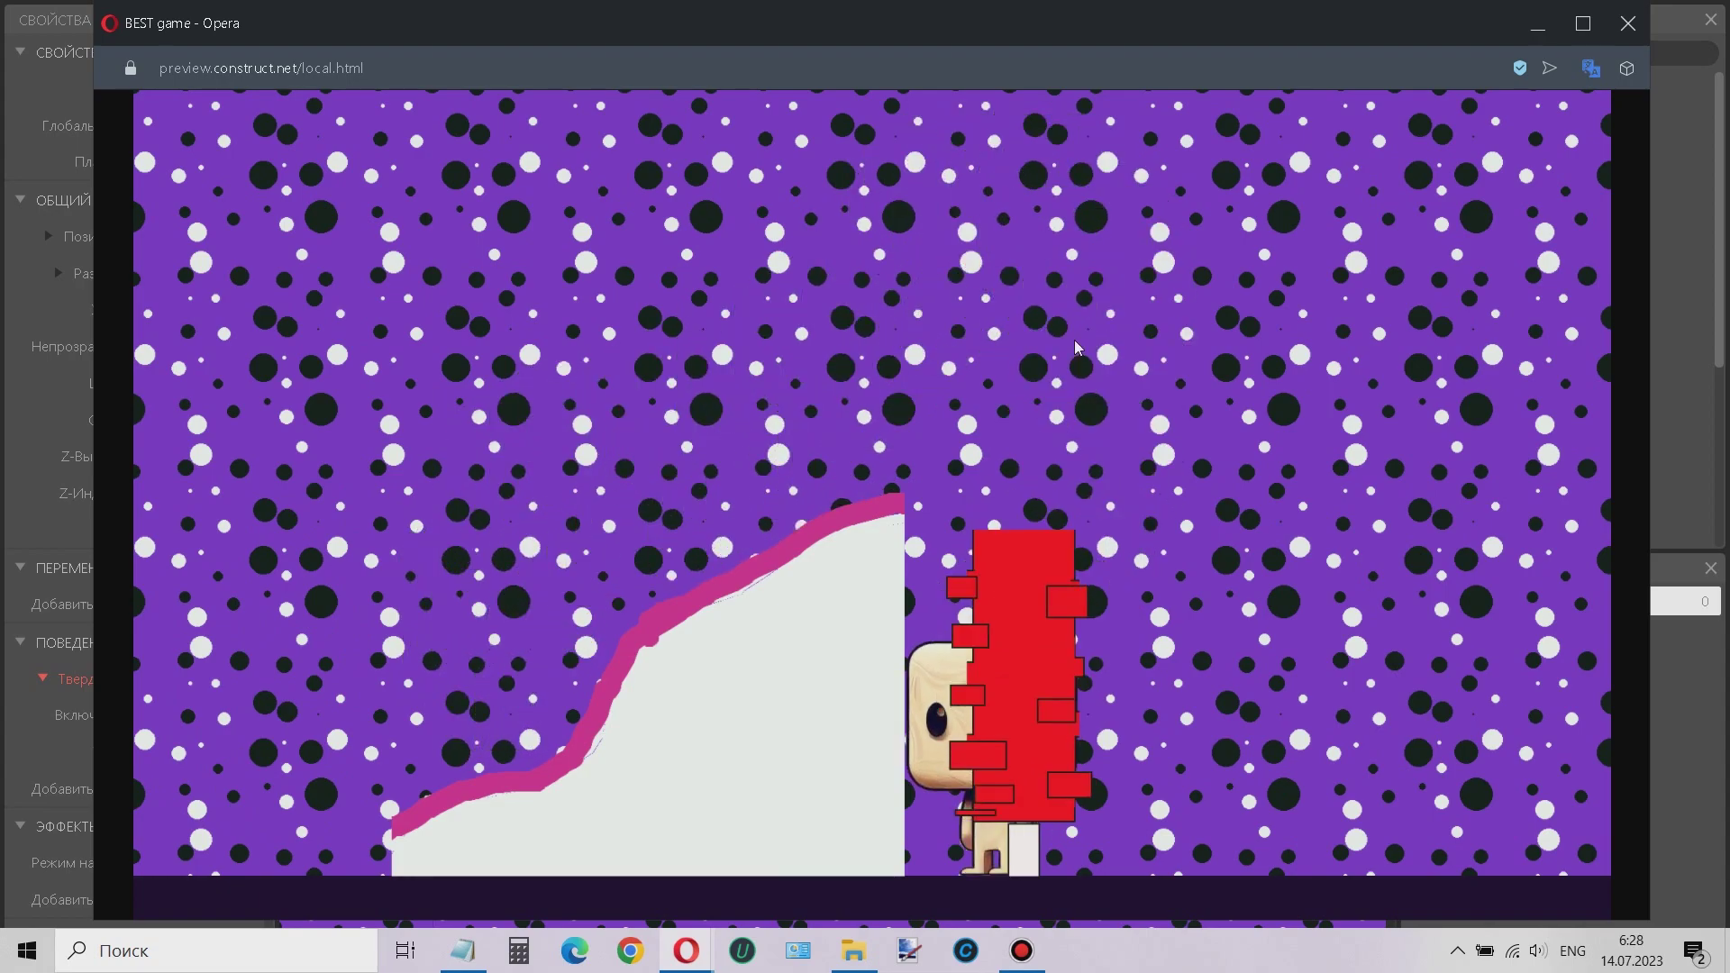
key("Right")
key("Left")
key("Right")
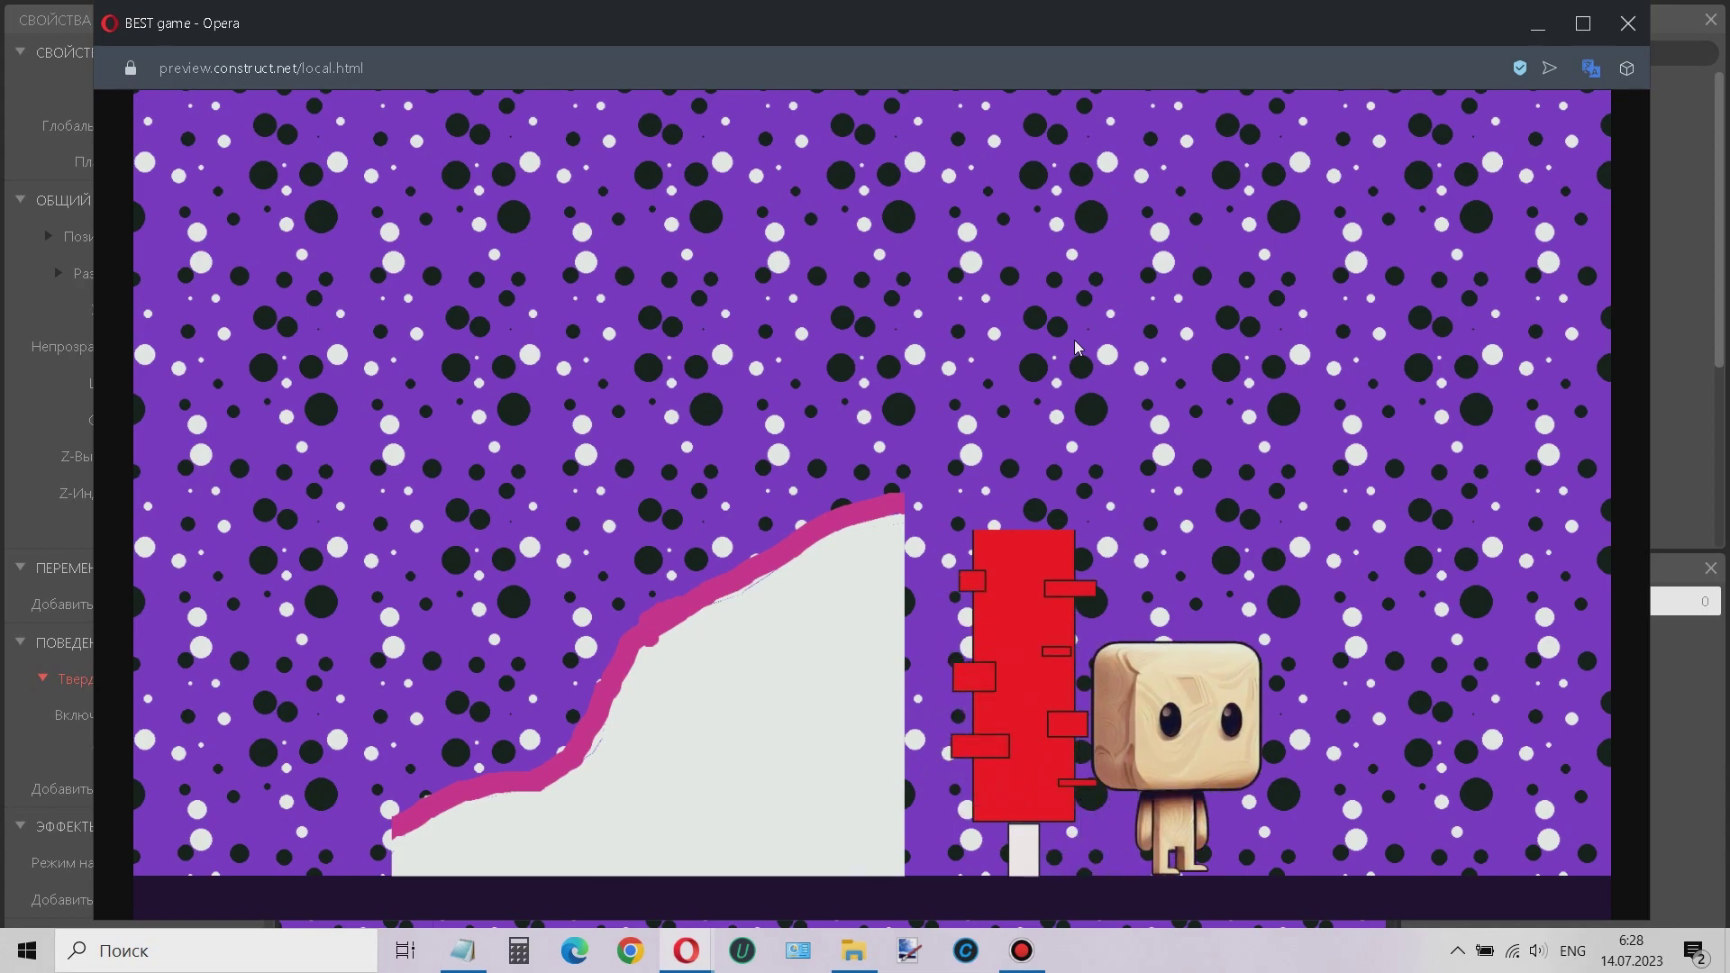
key("alt+F4")
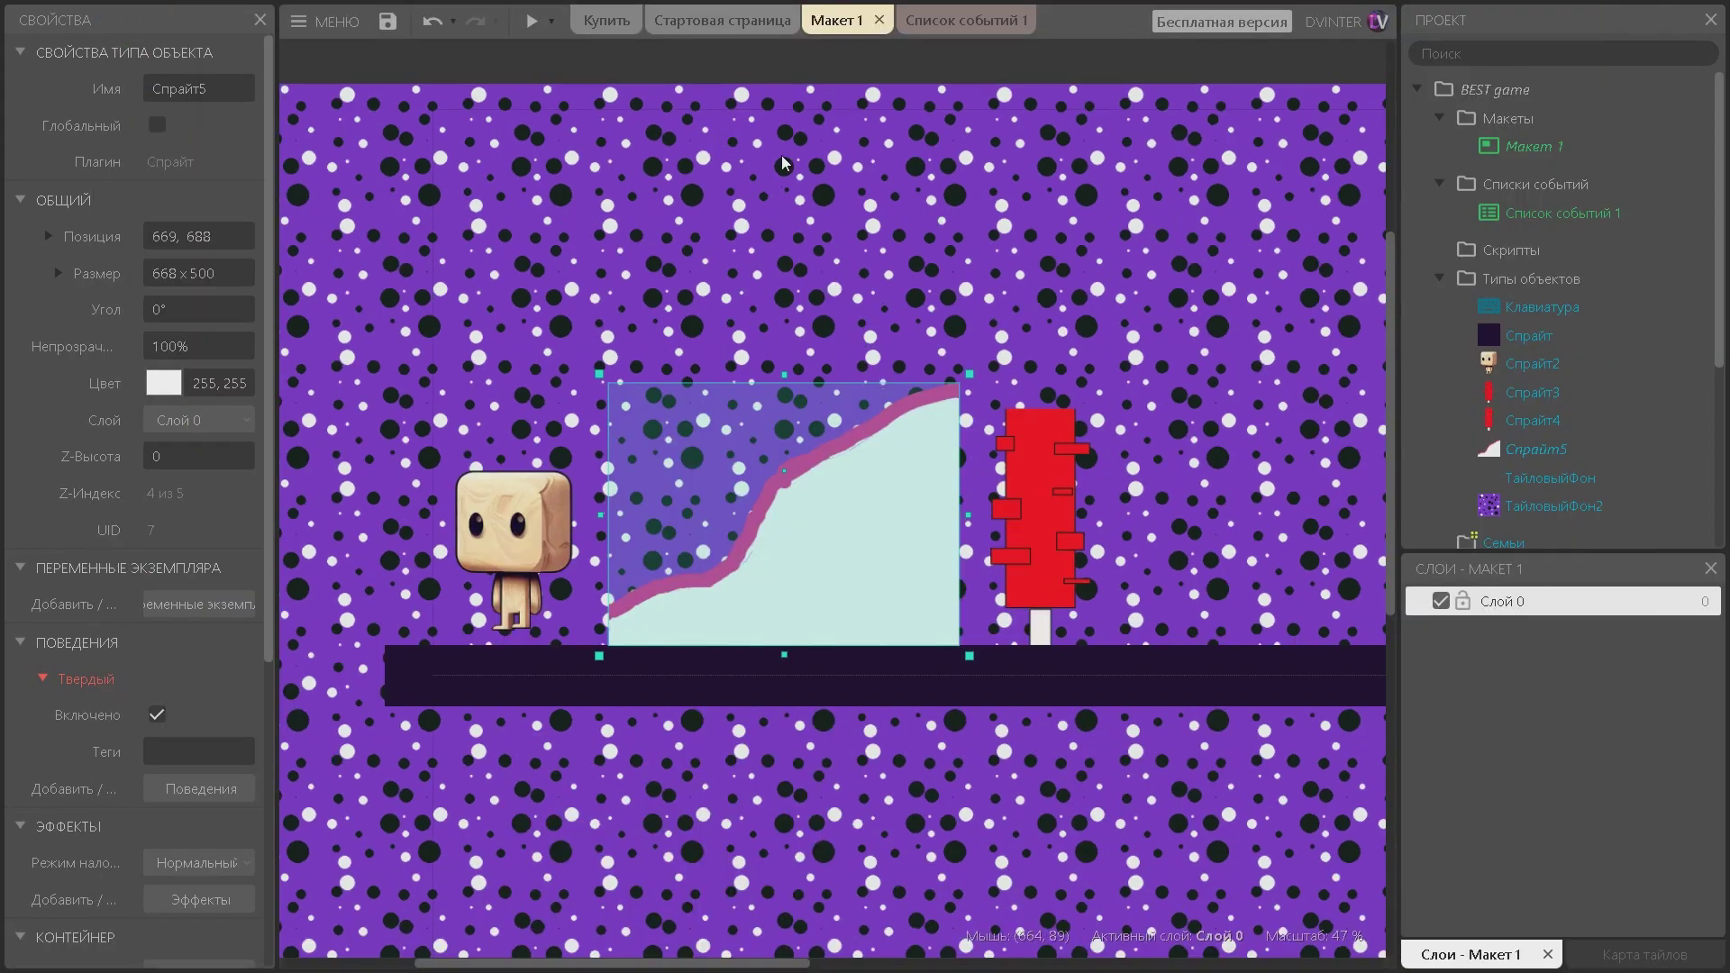
Rename the red obstacle sprite ВРАГ and delete the Спрайт4 object type from the project.
left_click(1041, 505)
left_click(208, 87)
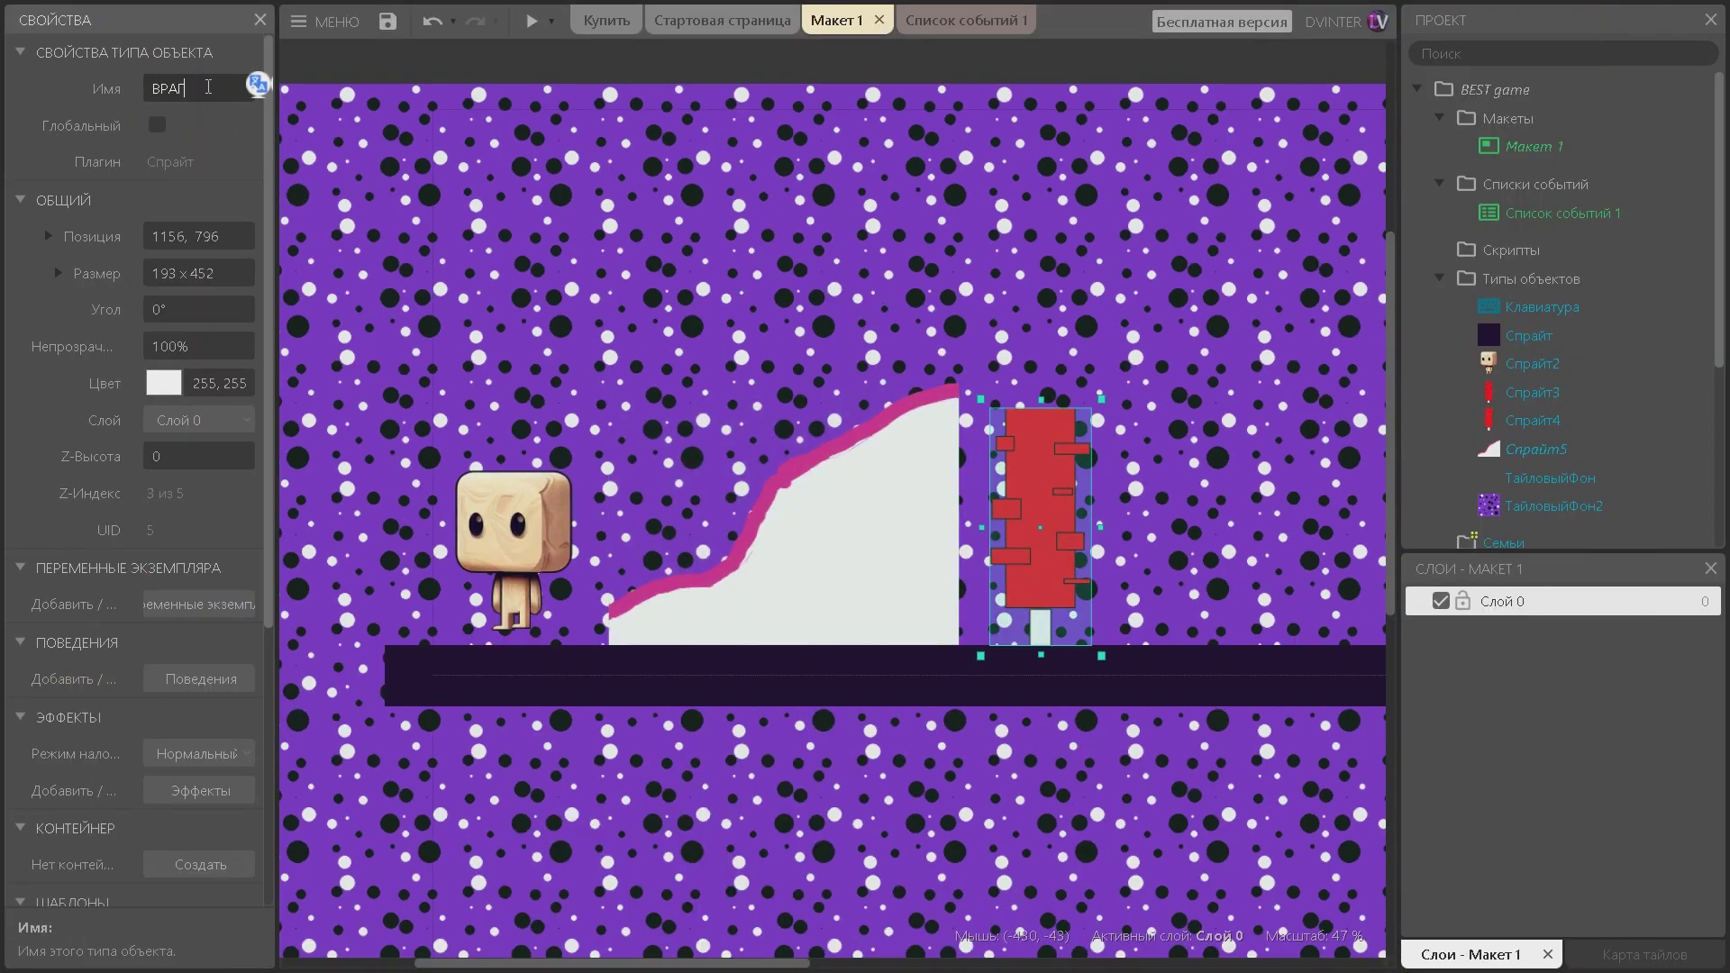
left_click(912, 20)
left_click(1550, 424)
key("Delete")
left_click(698, 526)
Add an event with the condition that ВРАГ collides with Спрайт2 (При столкновении с другим объектом).
left_click(440, 434)
double_click(1084, 412)
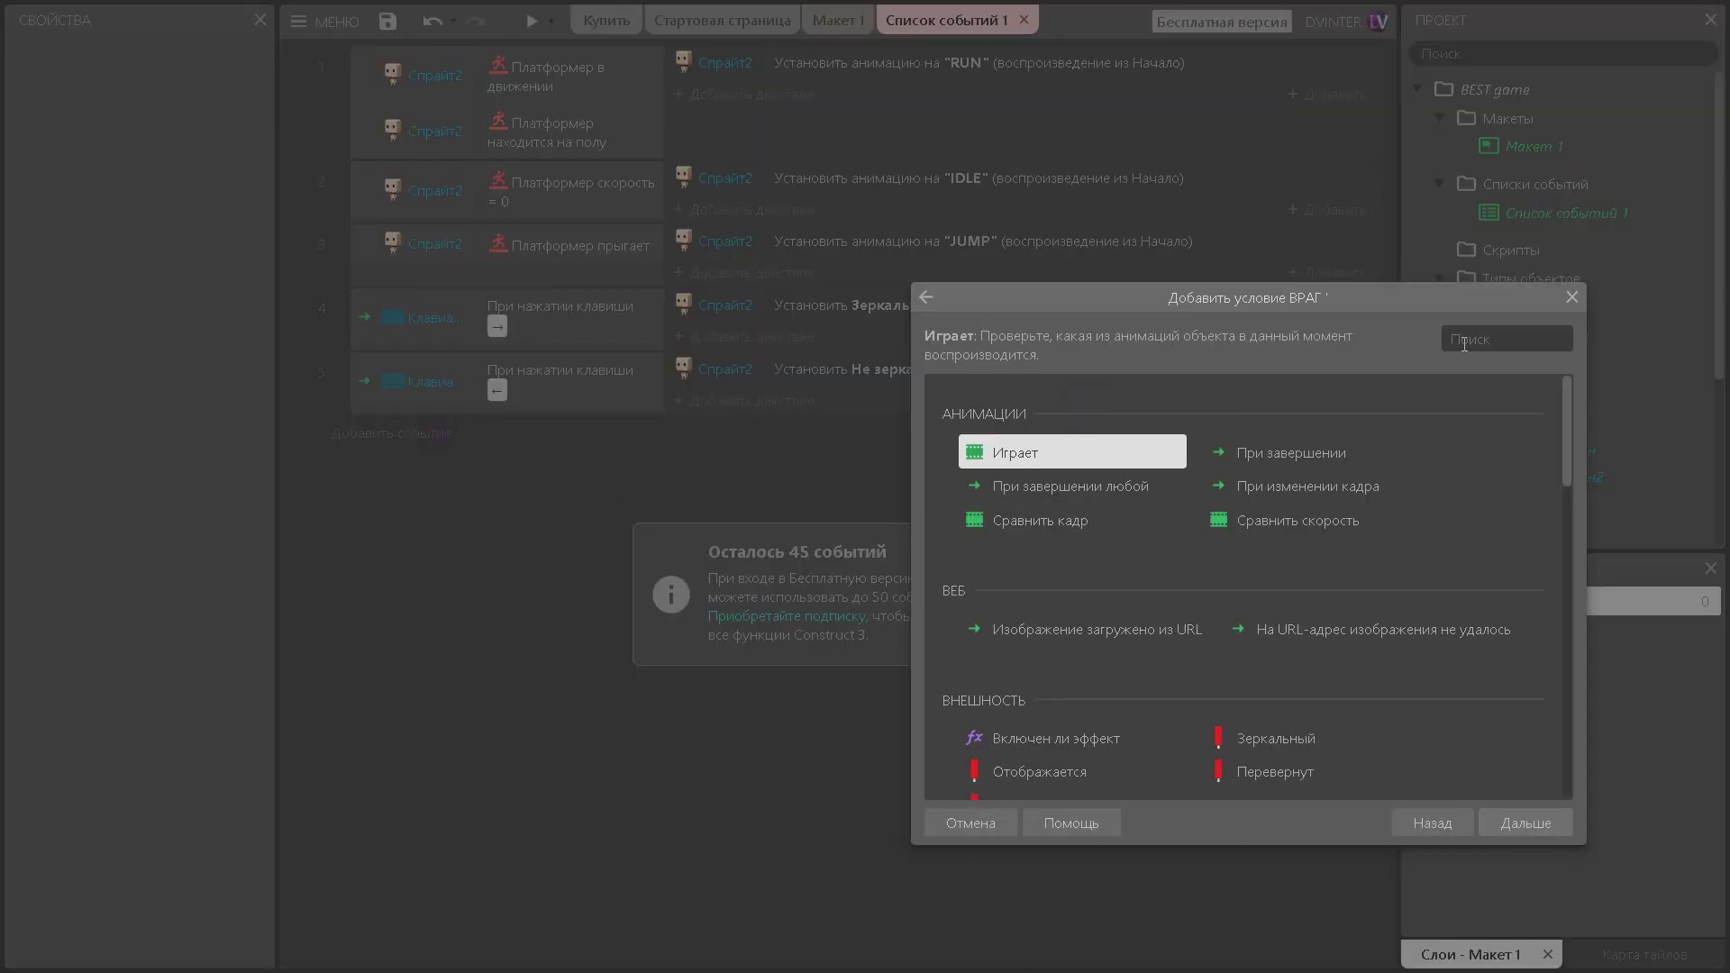
left_click(1465, 340)
type("ст")
double_click(1213, 494)
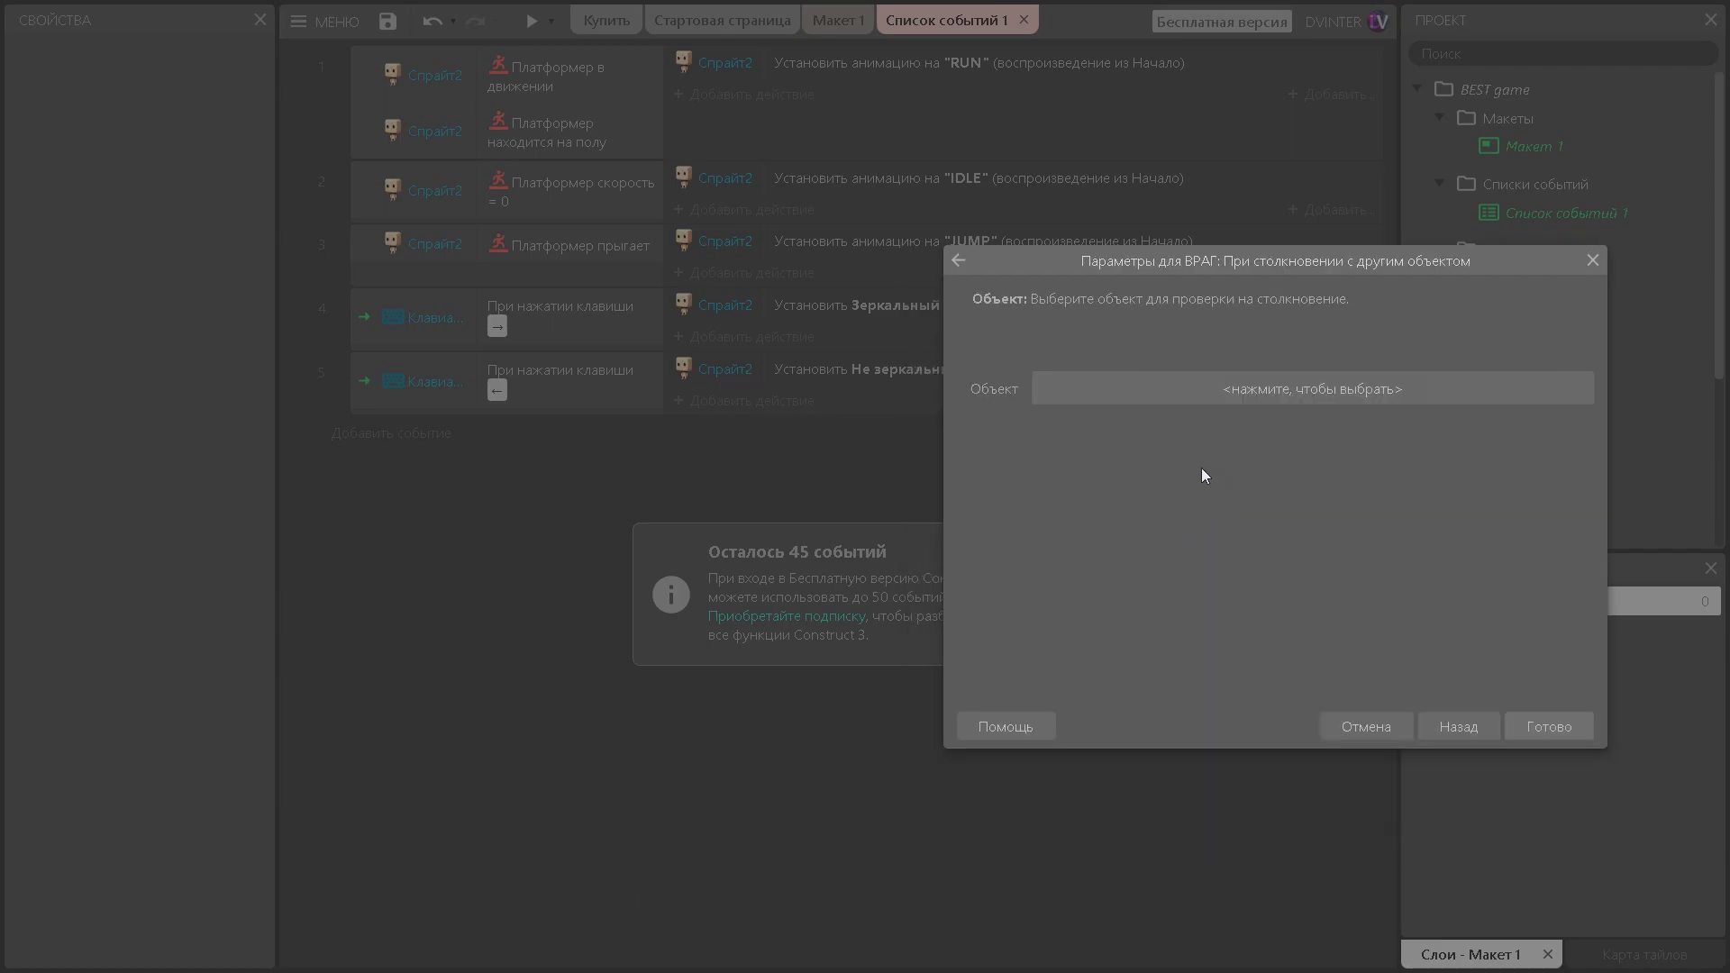
left_click(1216, 392)
double_click(726, 410)
left_click(1549, 726)
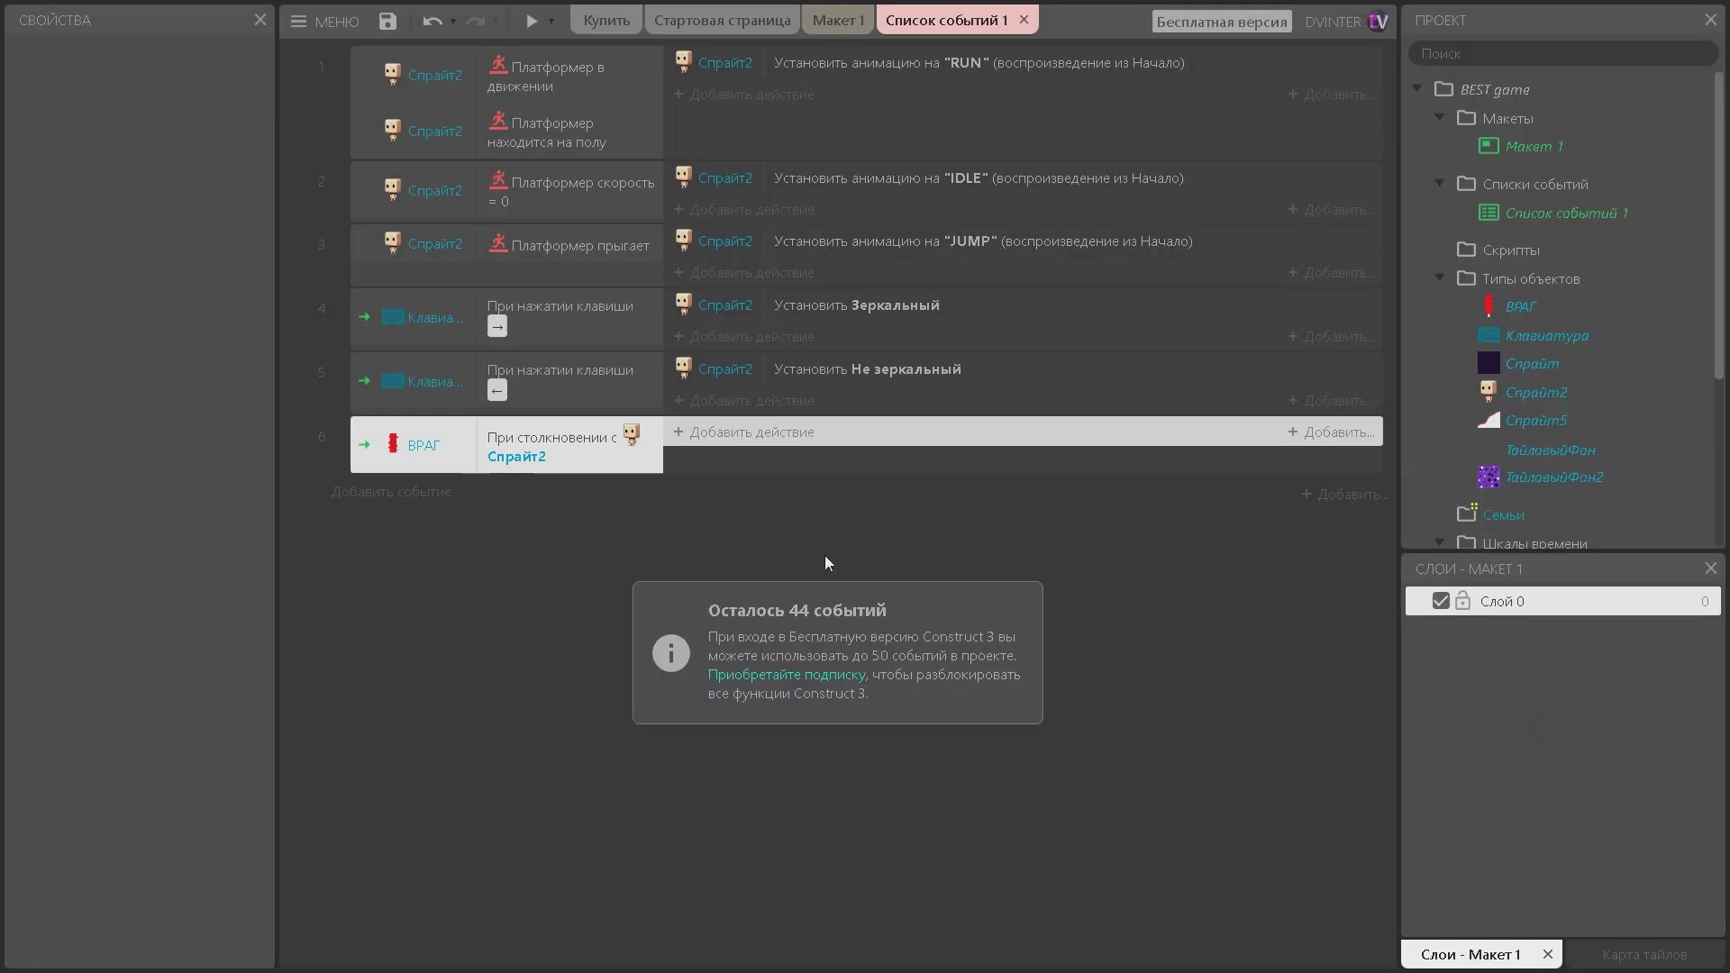
Add an action to the collision event that destroys Спрайт2 (Уничтожить).
left_click(705, 439)
double_click(1258, 431)
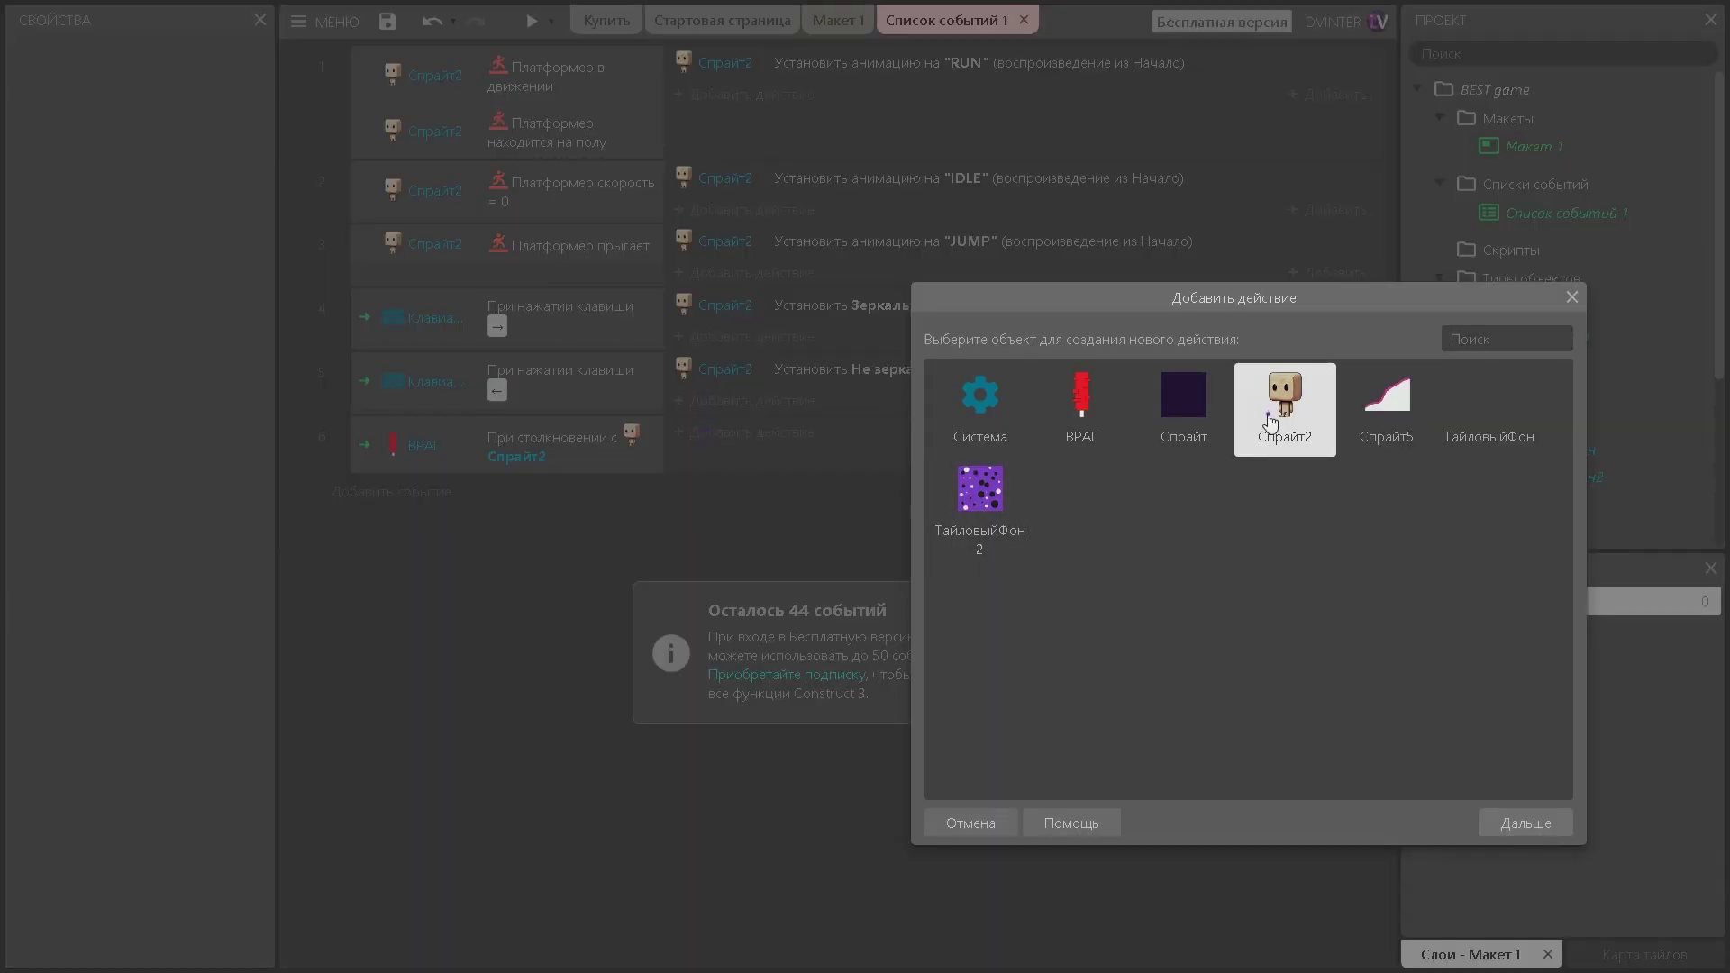
type("унич")
double_click(1051, 456)
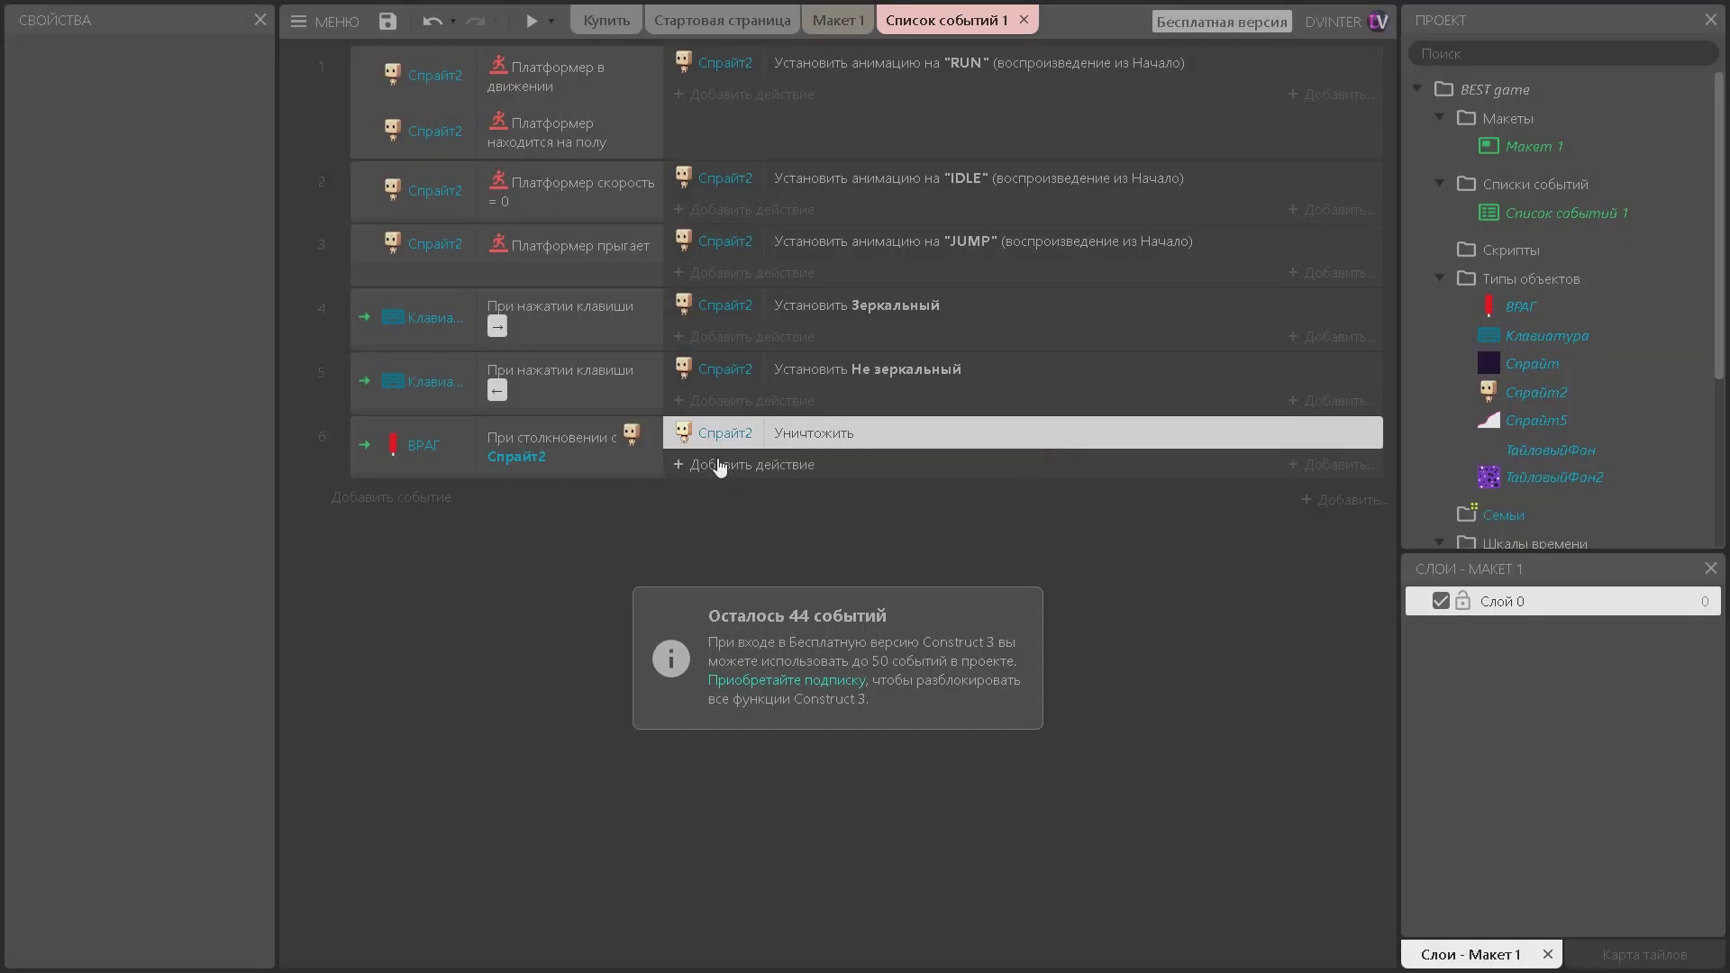
Add an event triggered when Спрайт2 is destroyed, with the System action that restarts the layout (Перезагрузить макет).
left_click(434, 498)
double_click(1388, 406)
type("унич")
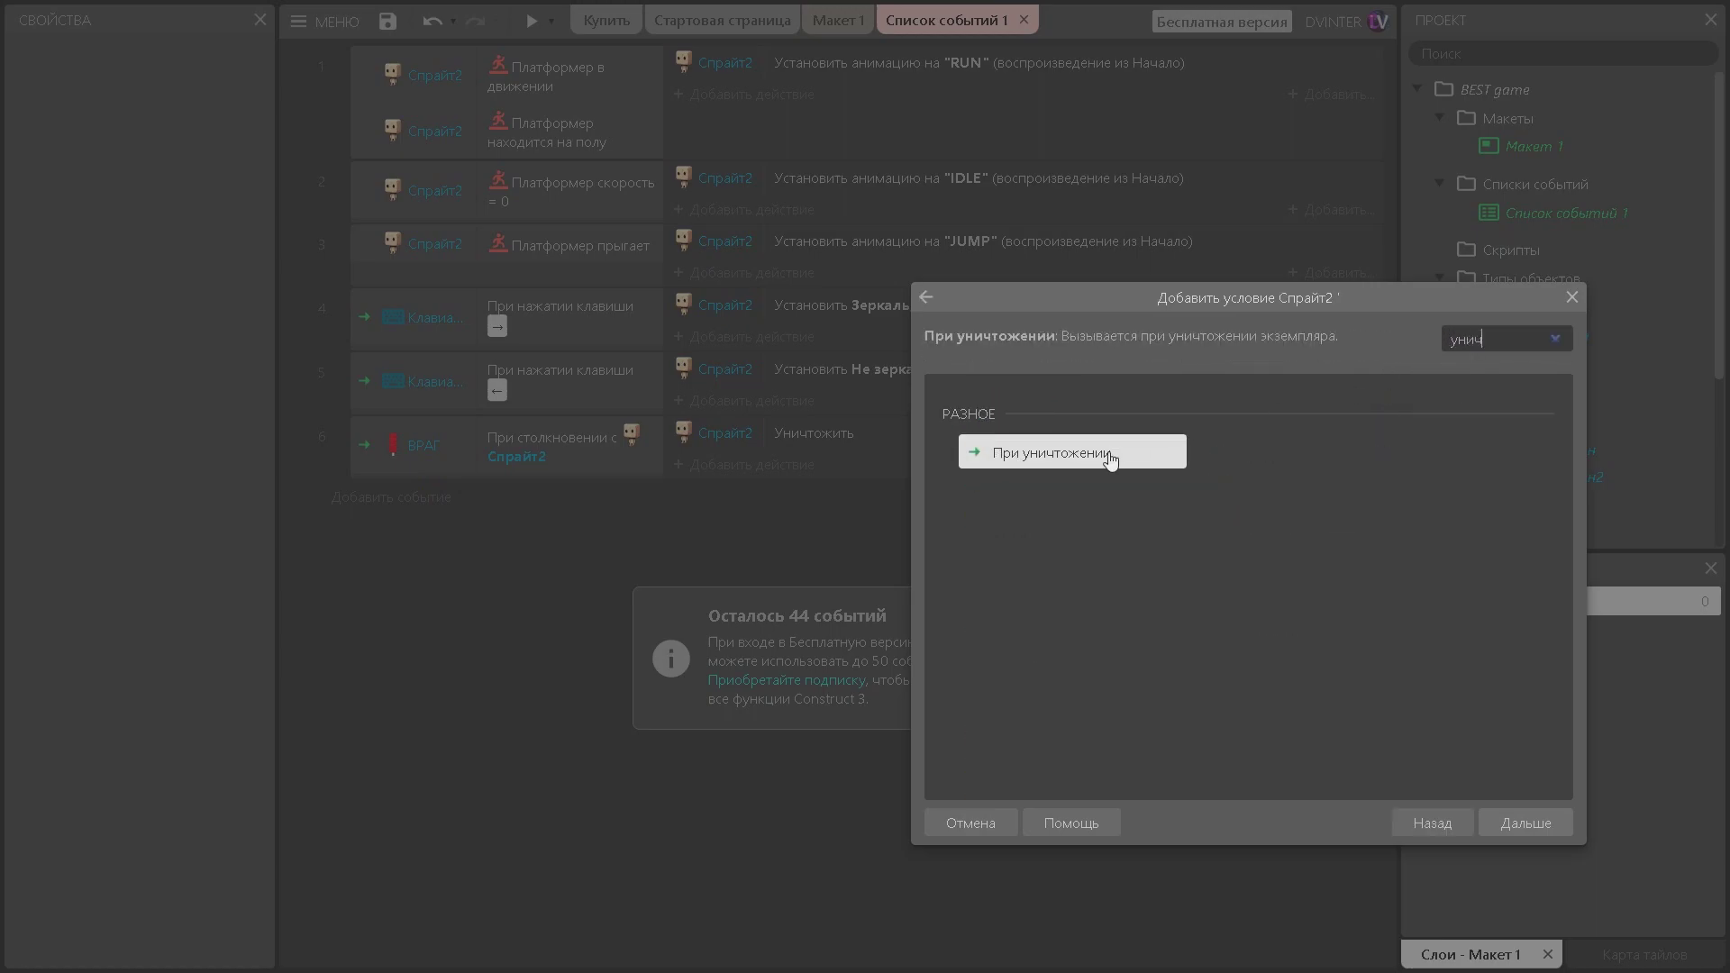
double_click(1110, 459)
left_click(752, 501)
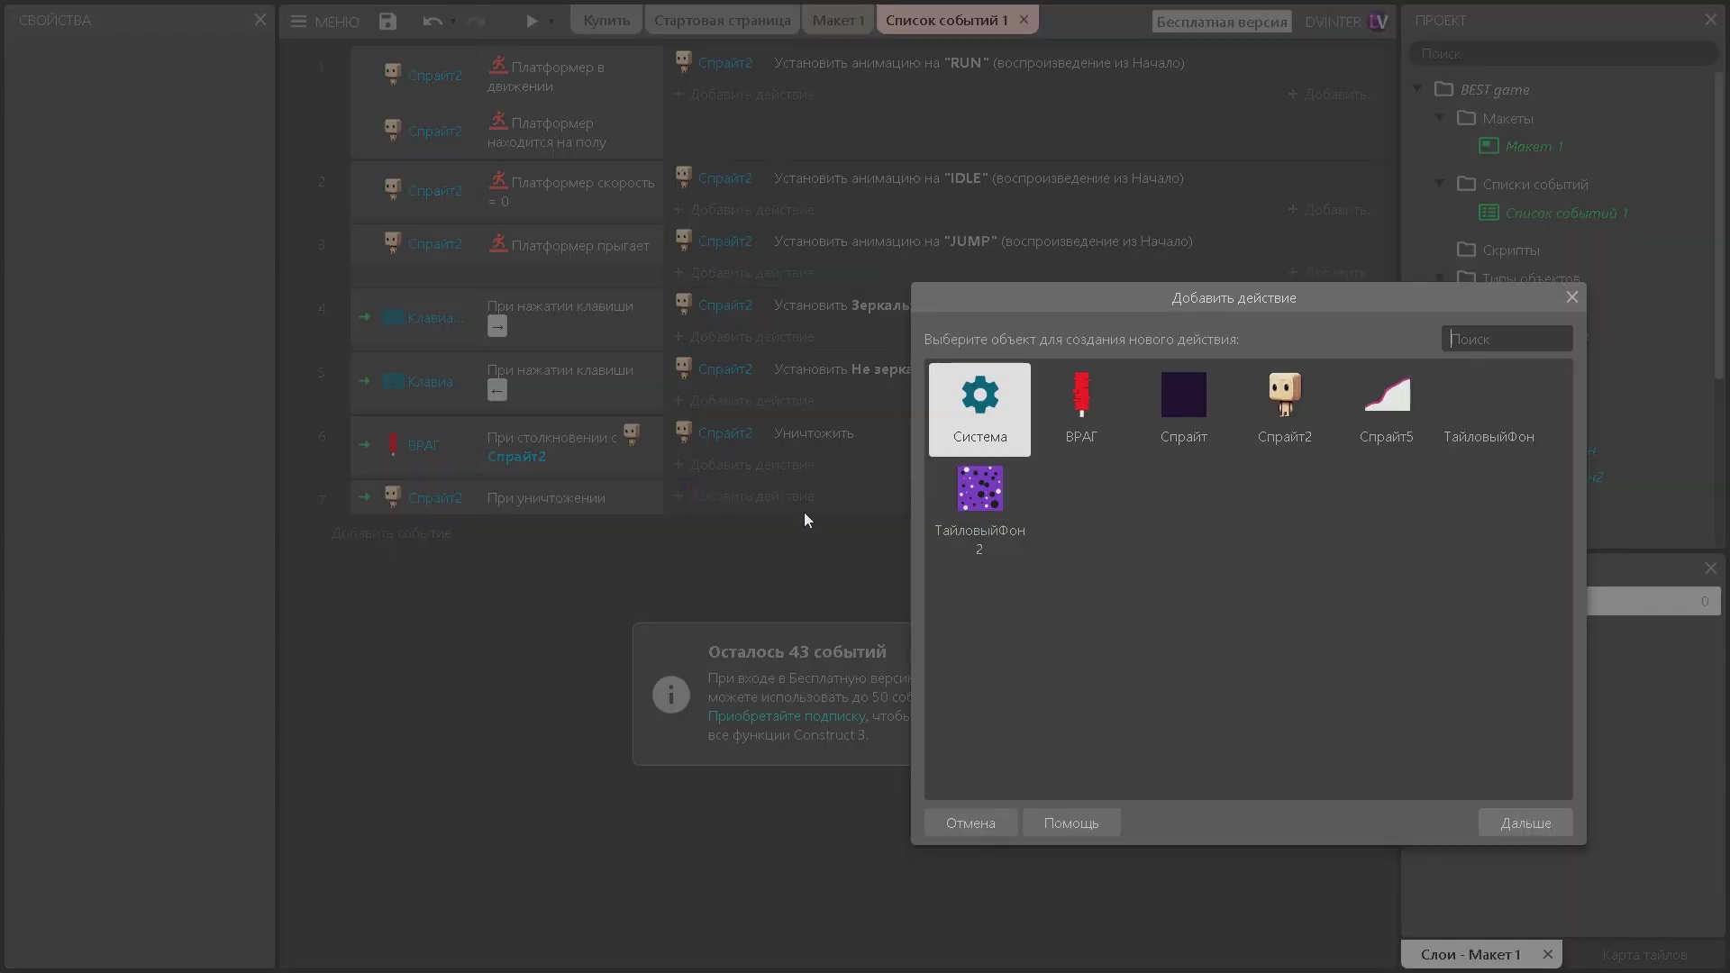
double_click(998, 434)
type("макет")
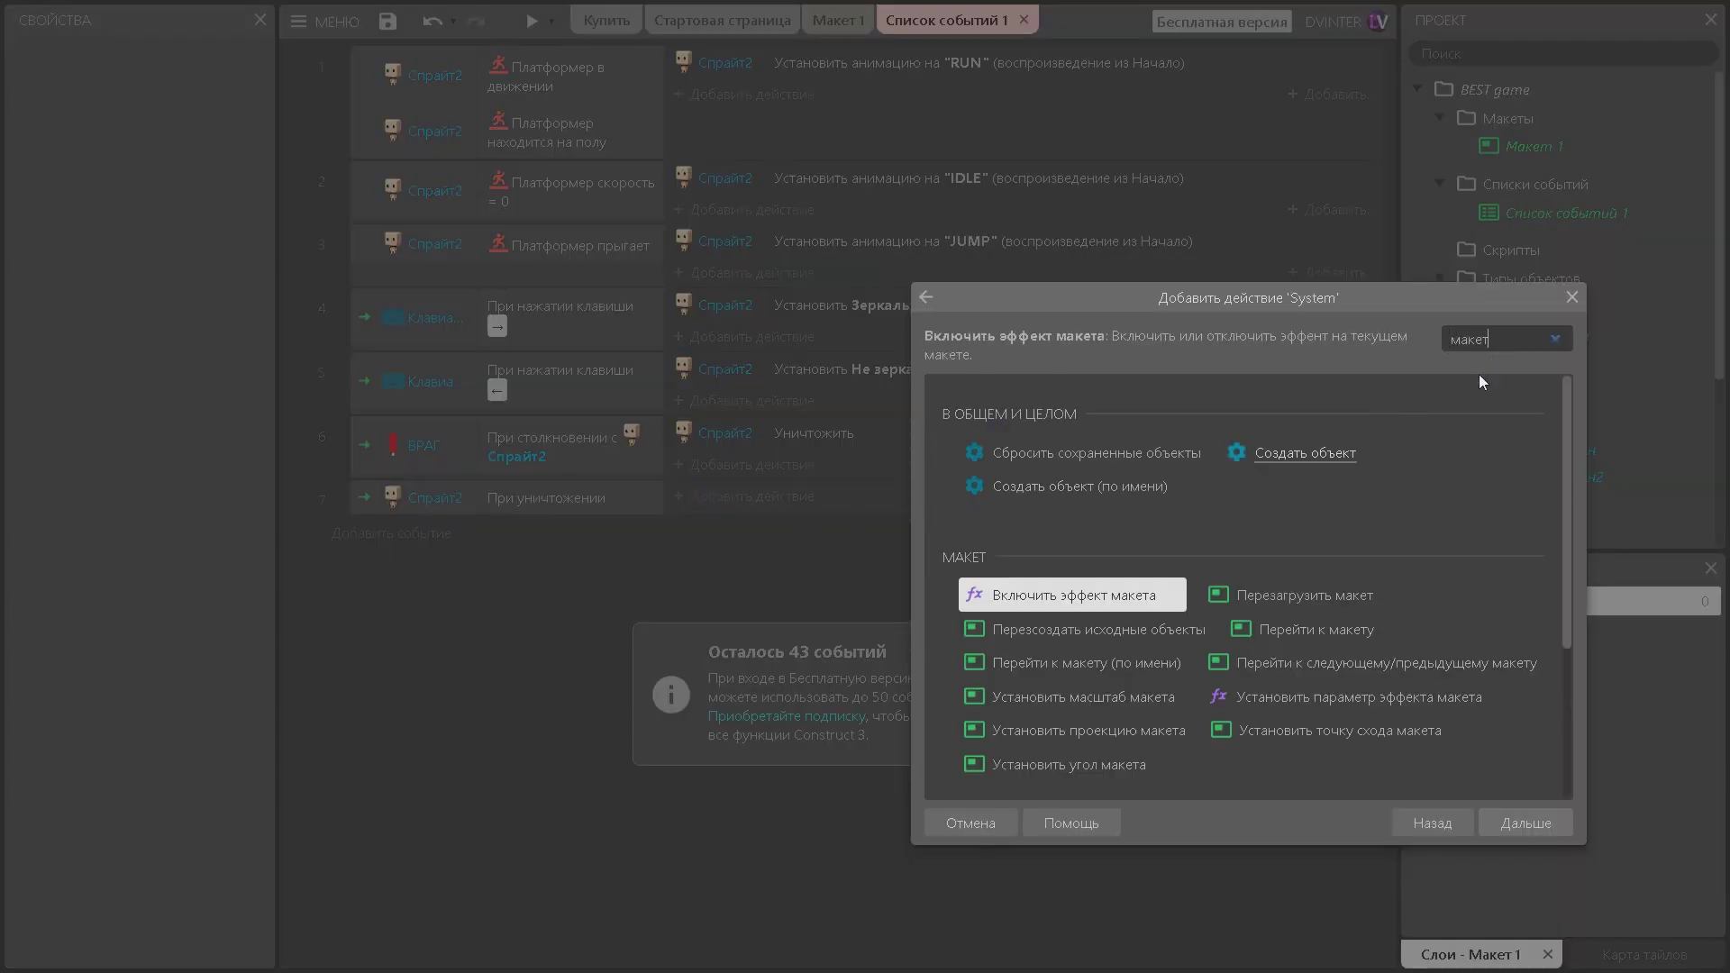
double_click(1324, 598)
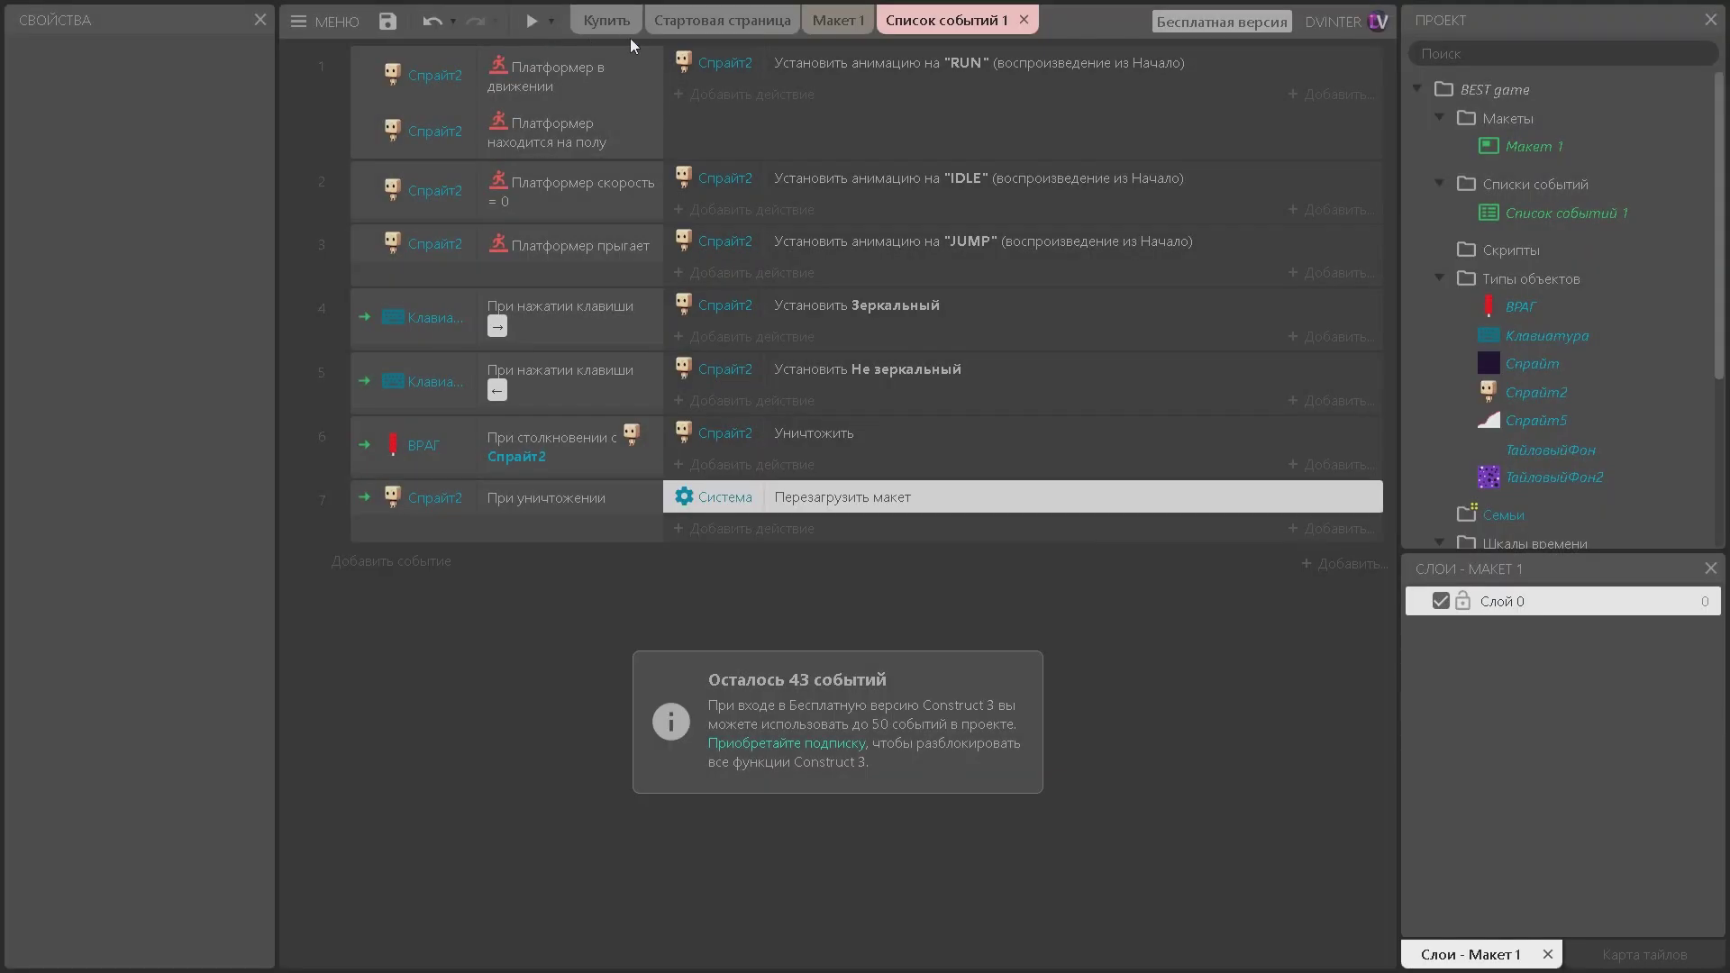
Preview the game and jump the character over the hill toward the red obstacle to test the collision.
left_click(532, 20)
key("Right")
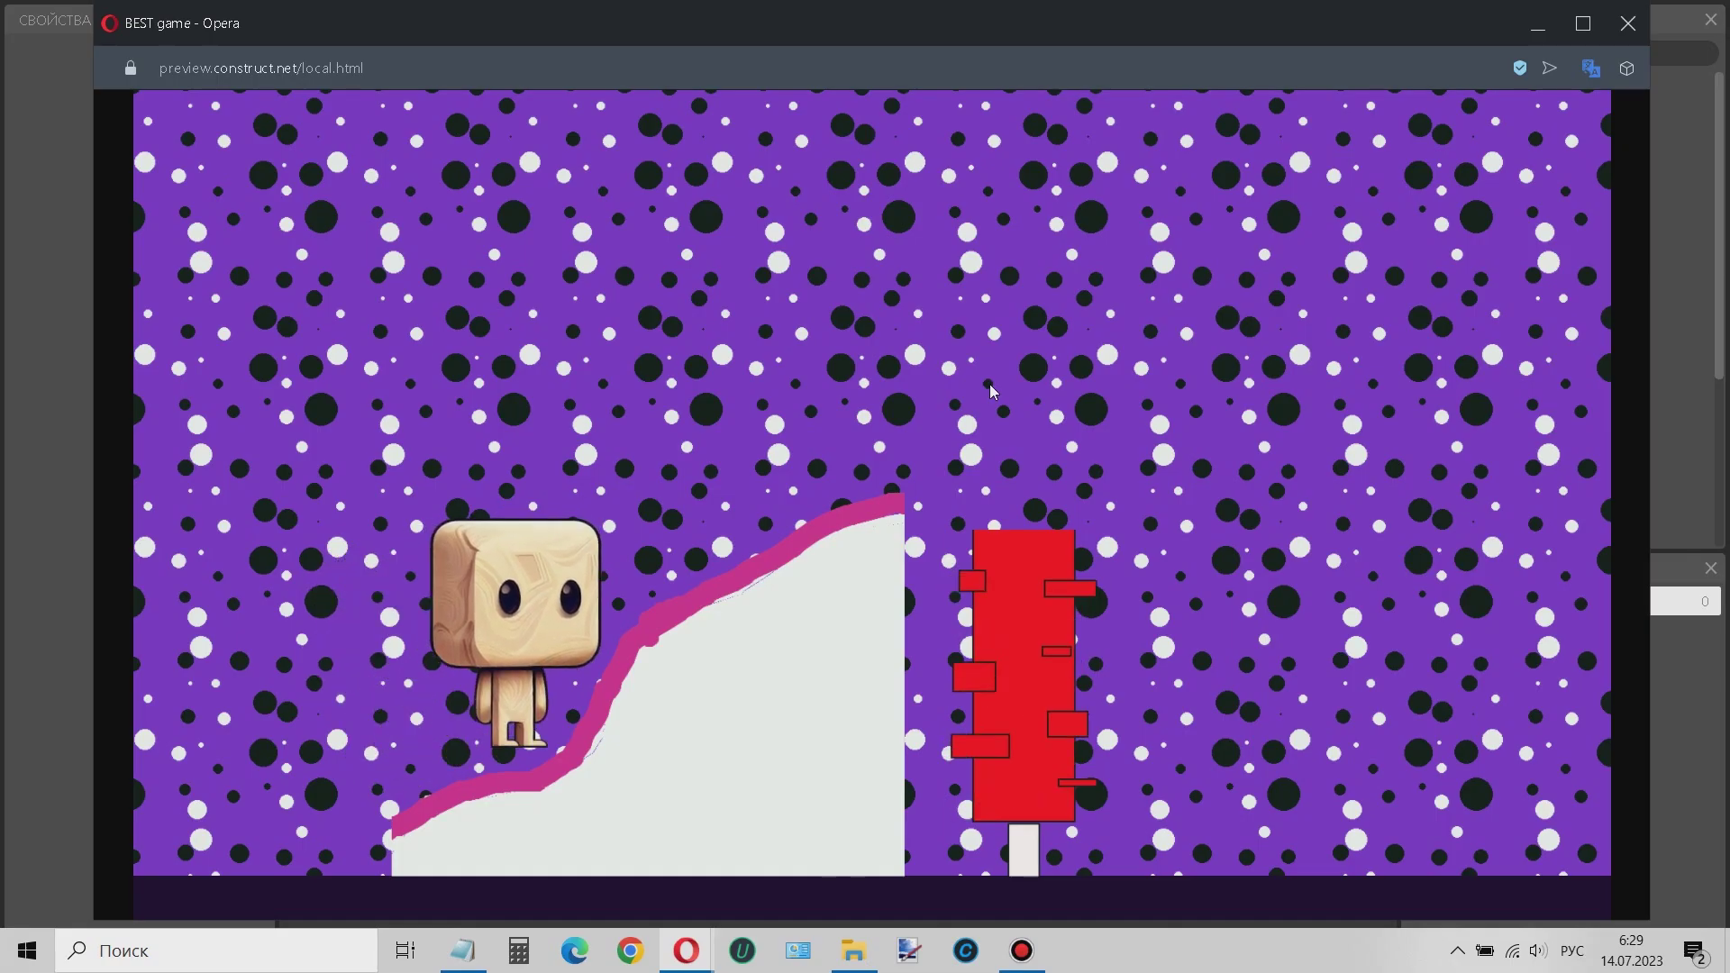
key("Up")
key("Up")
key("Right")
key("Up")
key("Up")
key("Right")
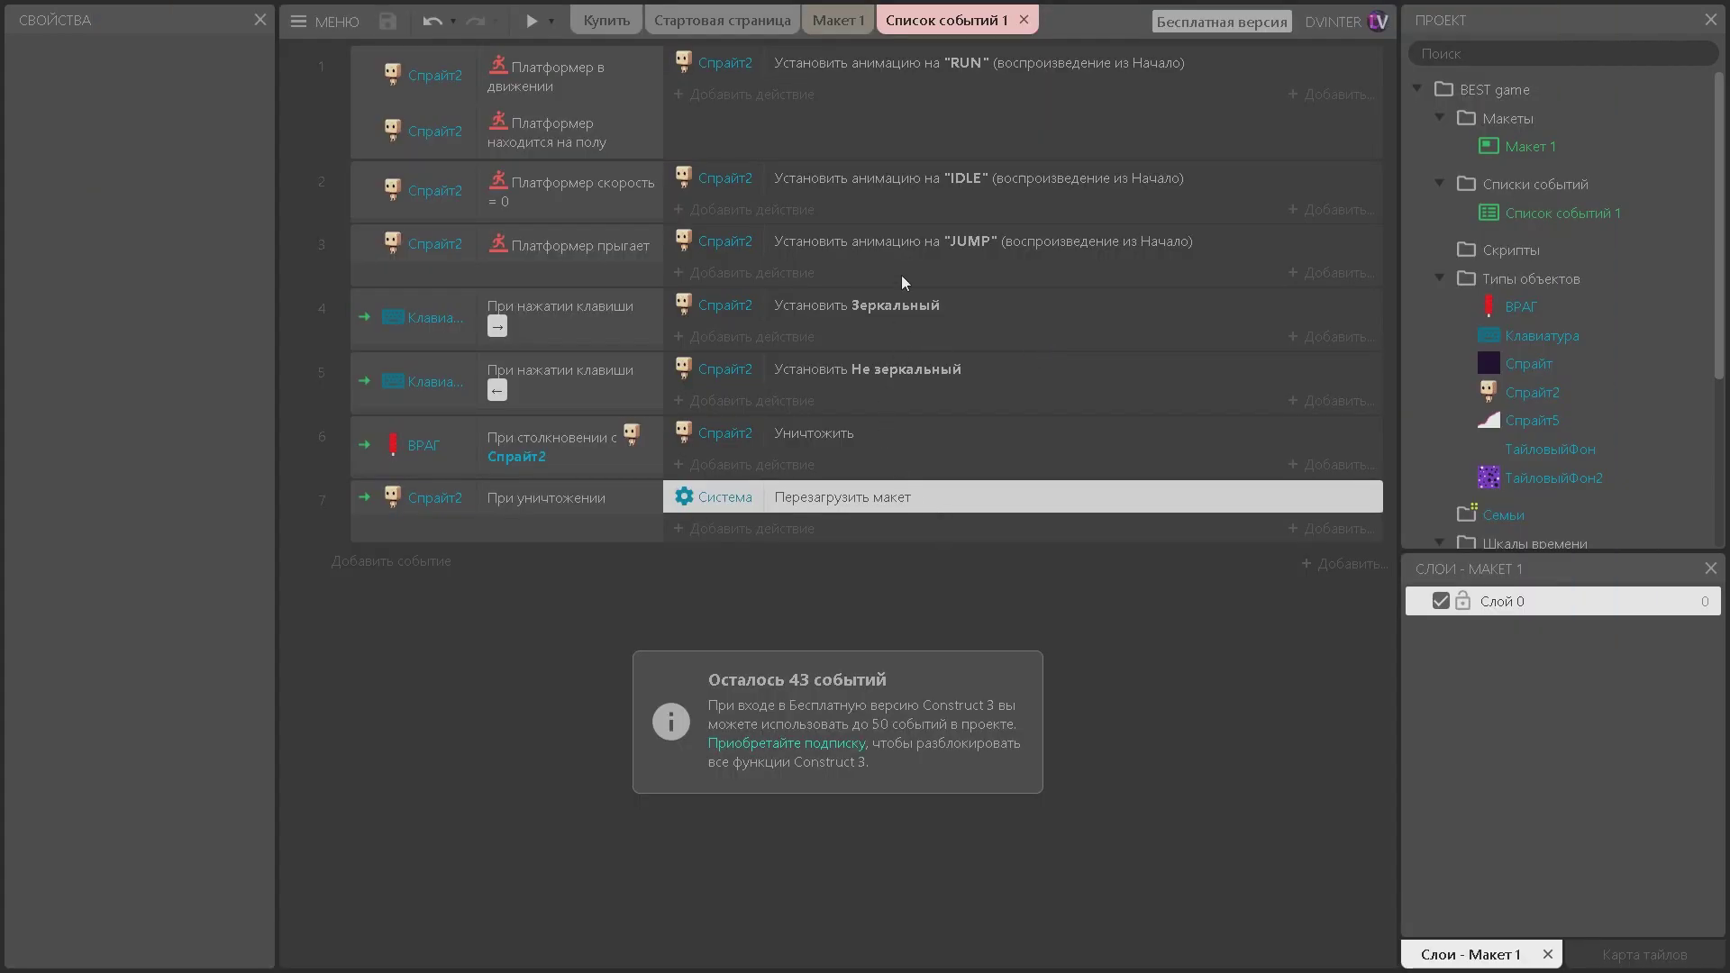
Insert a new sprite on Макет 1, draw a black horizontal rectangle in it and crop the canvas to the drawing.
left_click(836, 21)
middle_click_drag(1074, 344, 1021, 381)
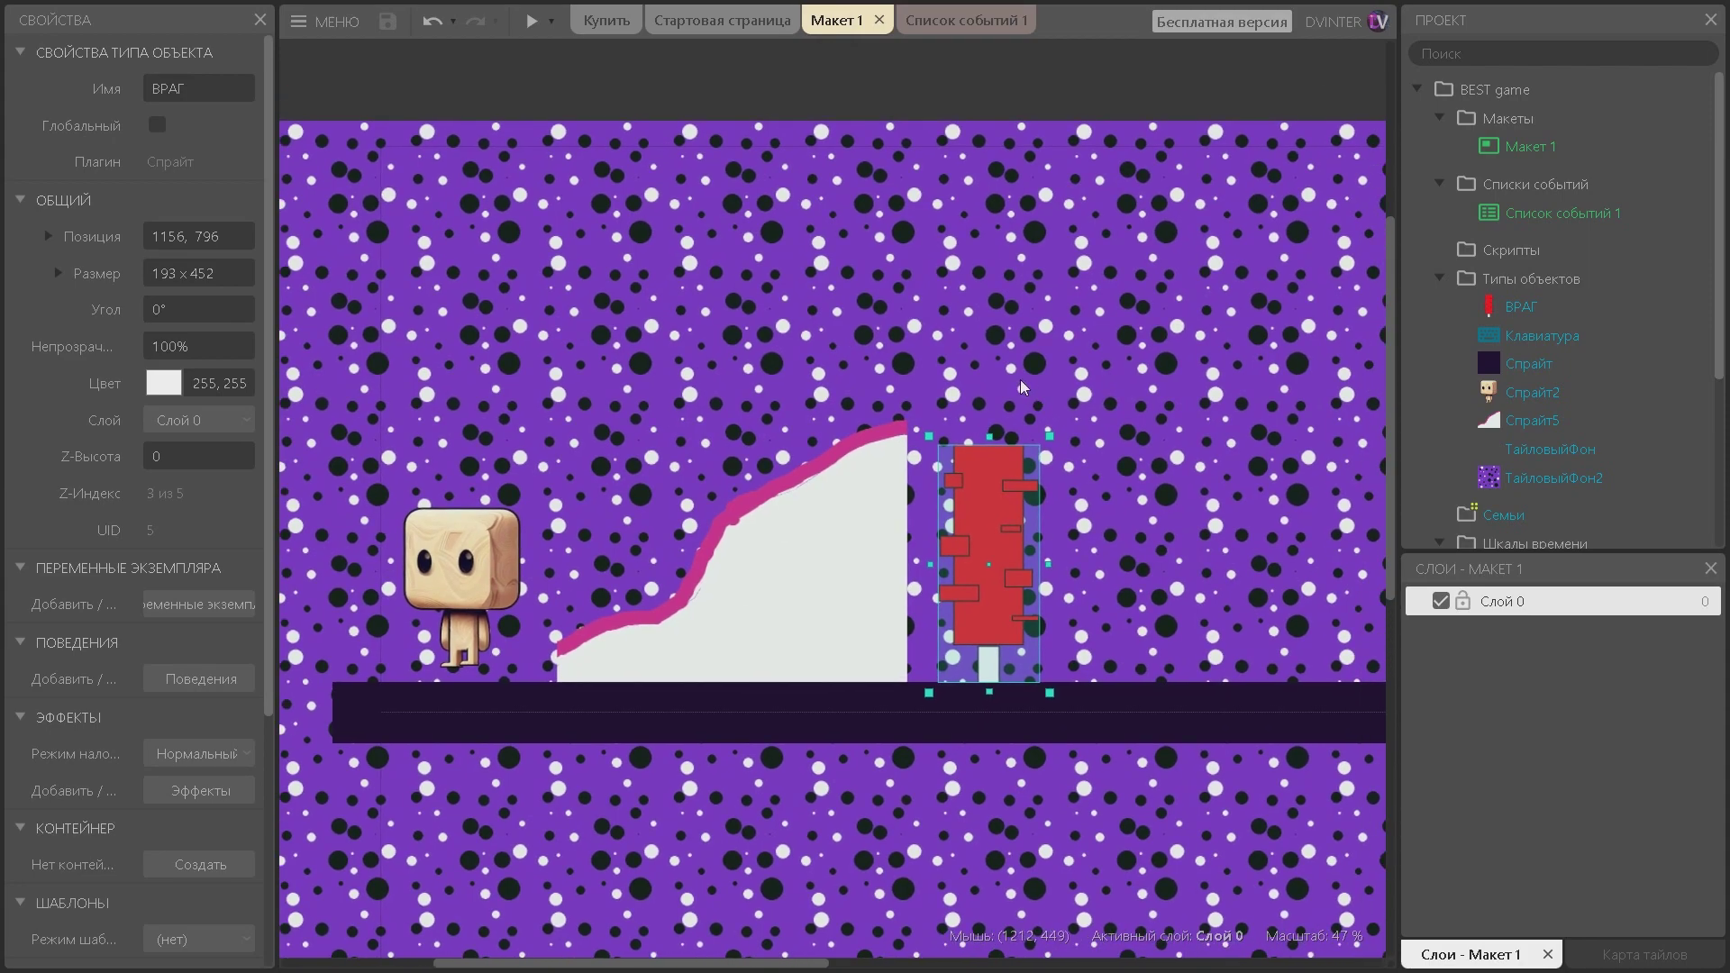
double_click(882, 352)
scroll(706, 537, "down", 5)
double_click(668, 498)
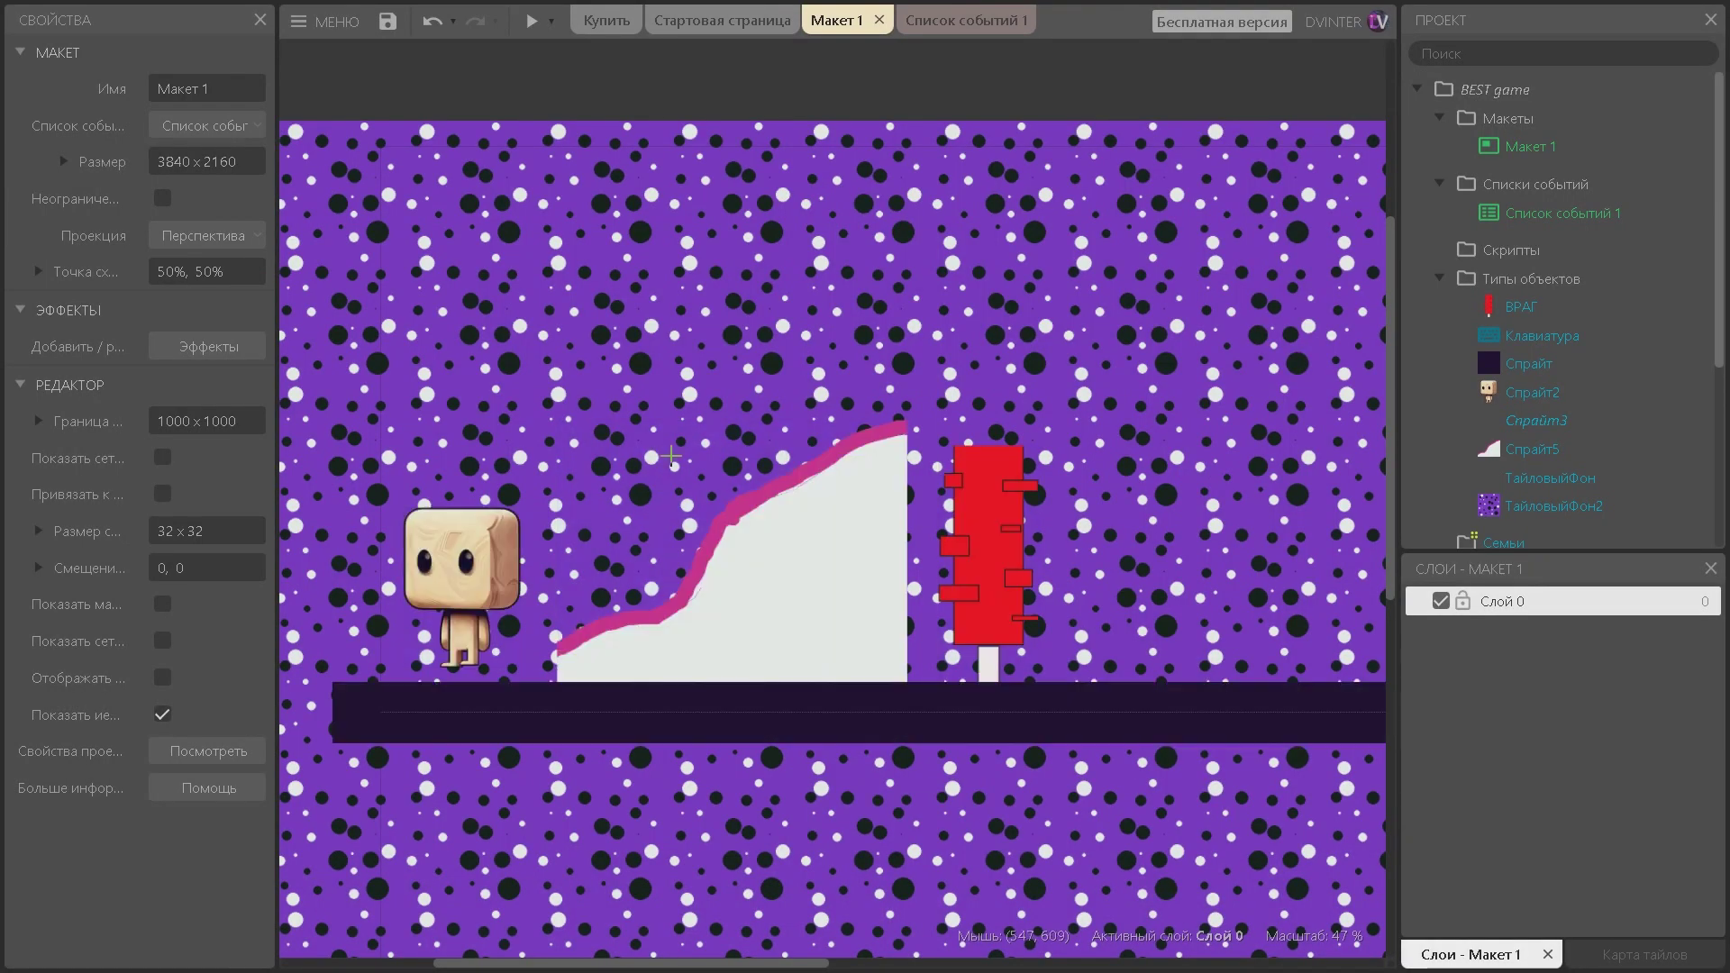
left_click(690, 324)
left_click(92, 259)
left_click(406, 318)
left_click_drag(752, 313, 993, 374)
left_click(953, 79)
left_click(1601, 41)
Size the black platform to about 488 × 52, place it above the red obstacle at about 1308, 524, and save the project.
left_click_drag(1178, 358, 1180, 361)
left_click_drag(1109, 339, 1138, 398)
middle_click_drag(1077, 455, 828, 540)
key("ctrl+s")
Add the Sine (Синусоид) behavior to the platform with a period of 10 and preview its motion.
right_click(869, 480)
mouse_move(1072, 106)
left_click(1172, 140)
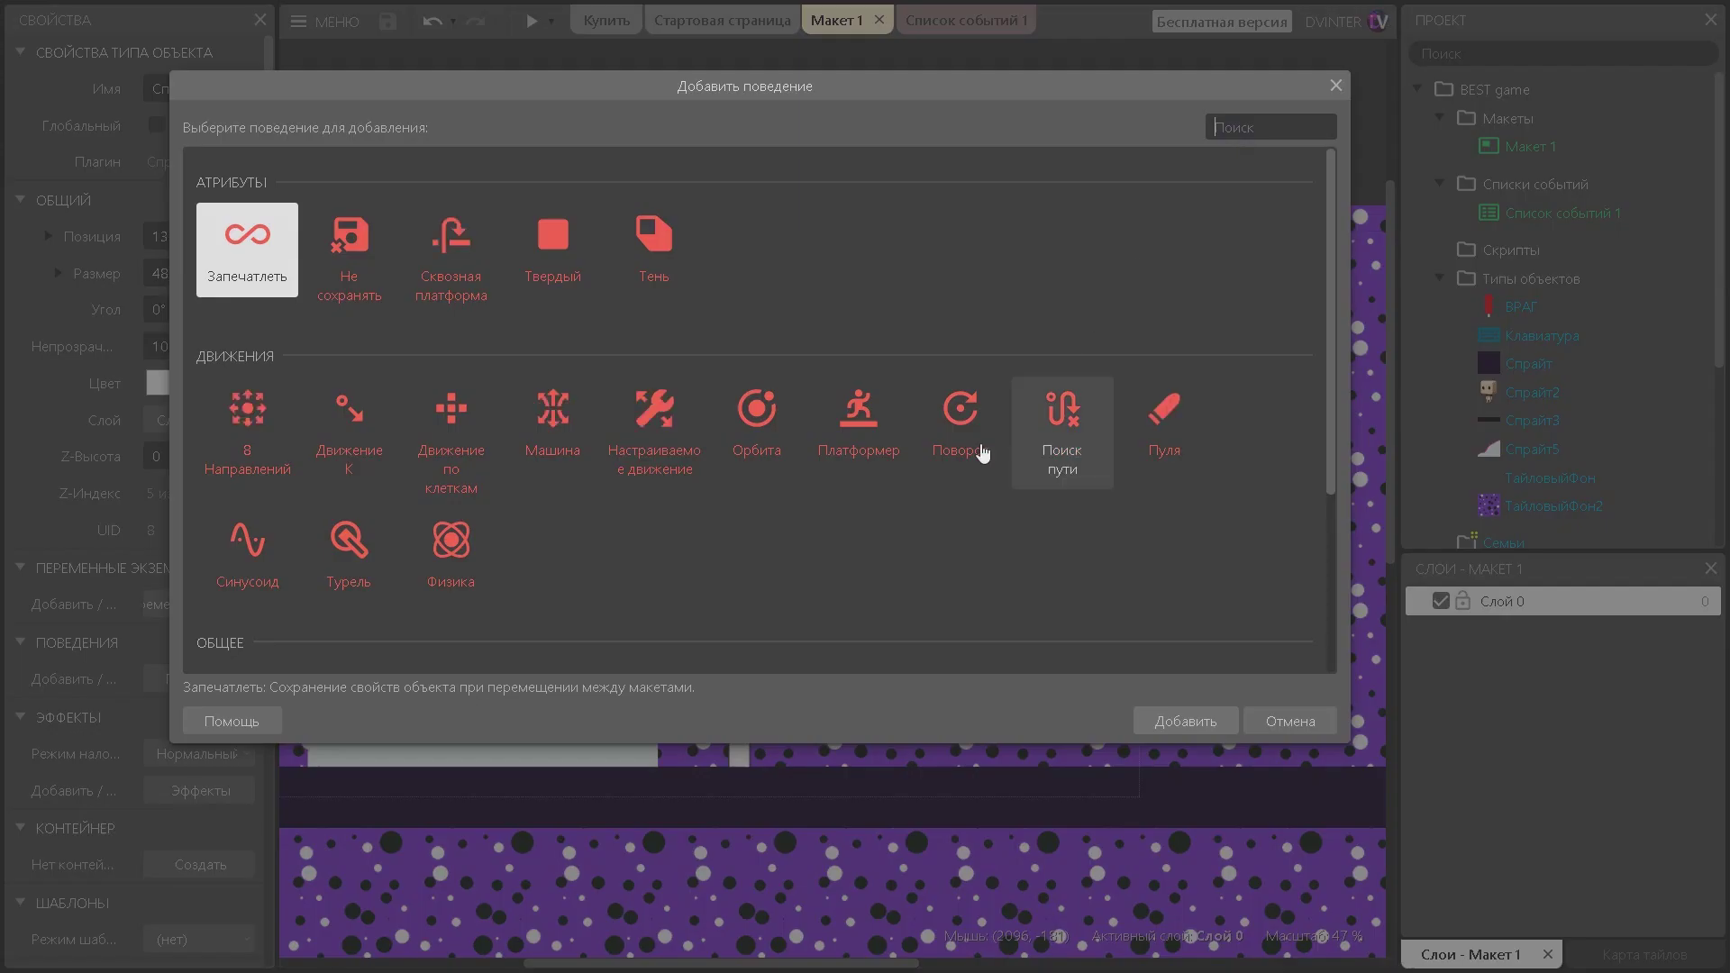
double_click(244, 553)
double_click(195, 787)
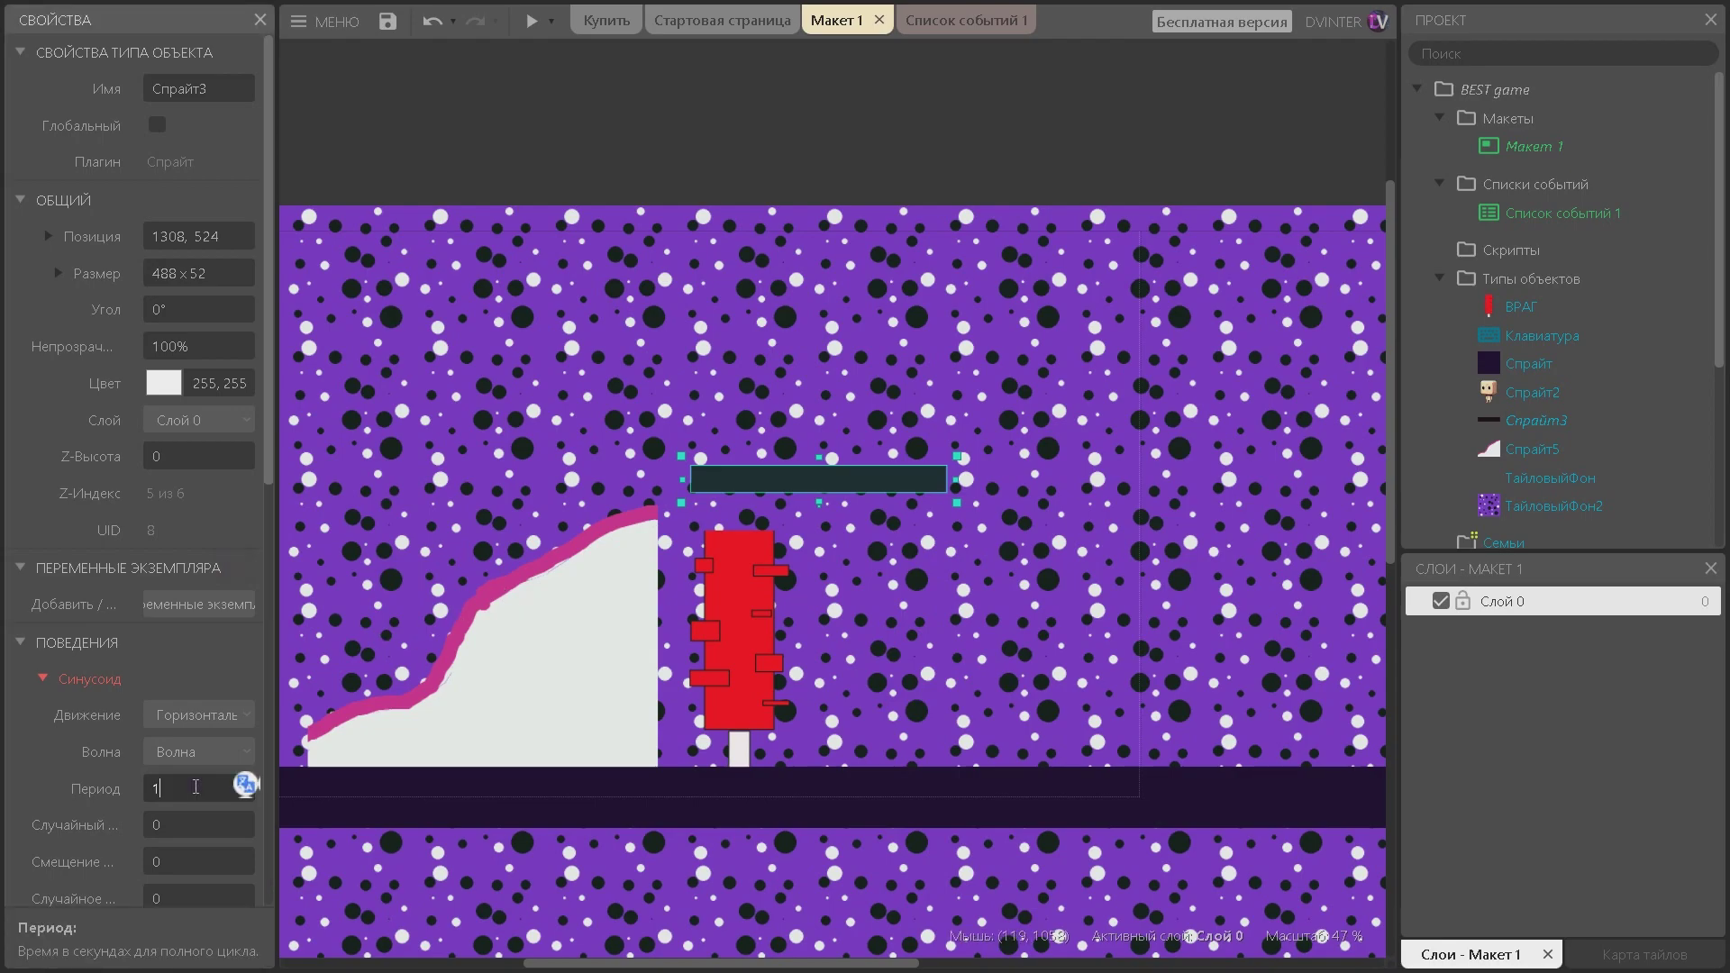
left_click(528, 32)
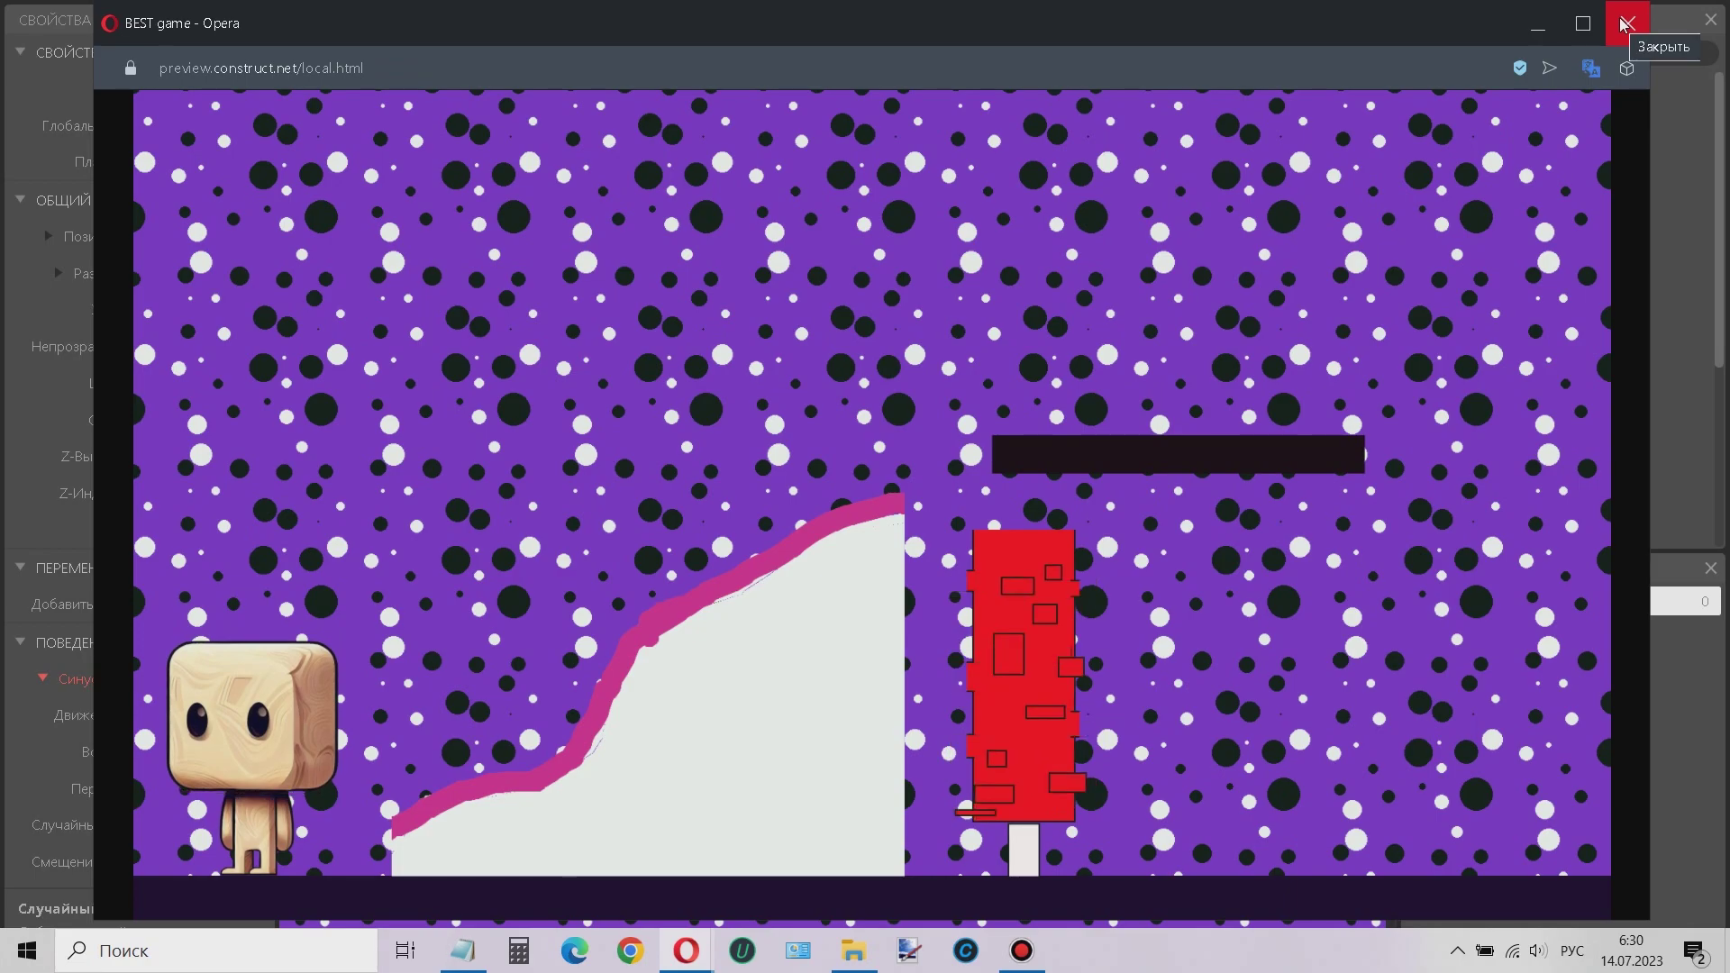
left_click(1628, 23)
Set the magnitude (Величина) of the platform's Sine behavior to 777.
scroll(198, 586, "down", 3)
scroll(194, 590, "down", 2)
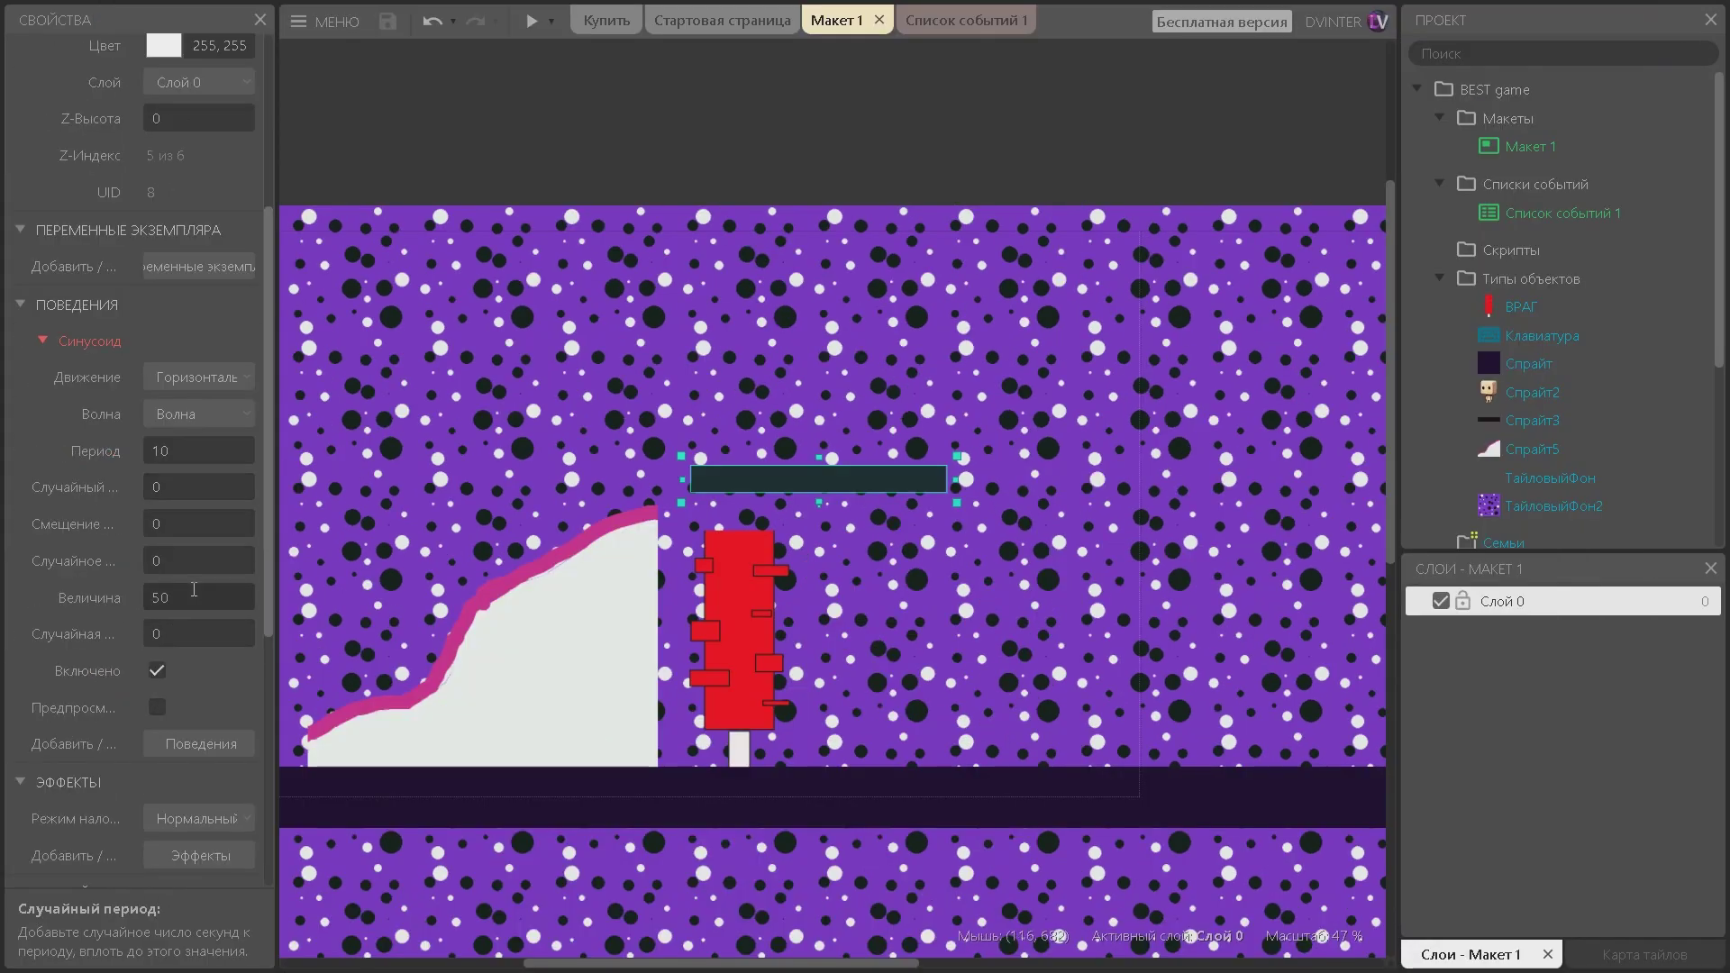
left_click(377, 334)
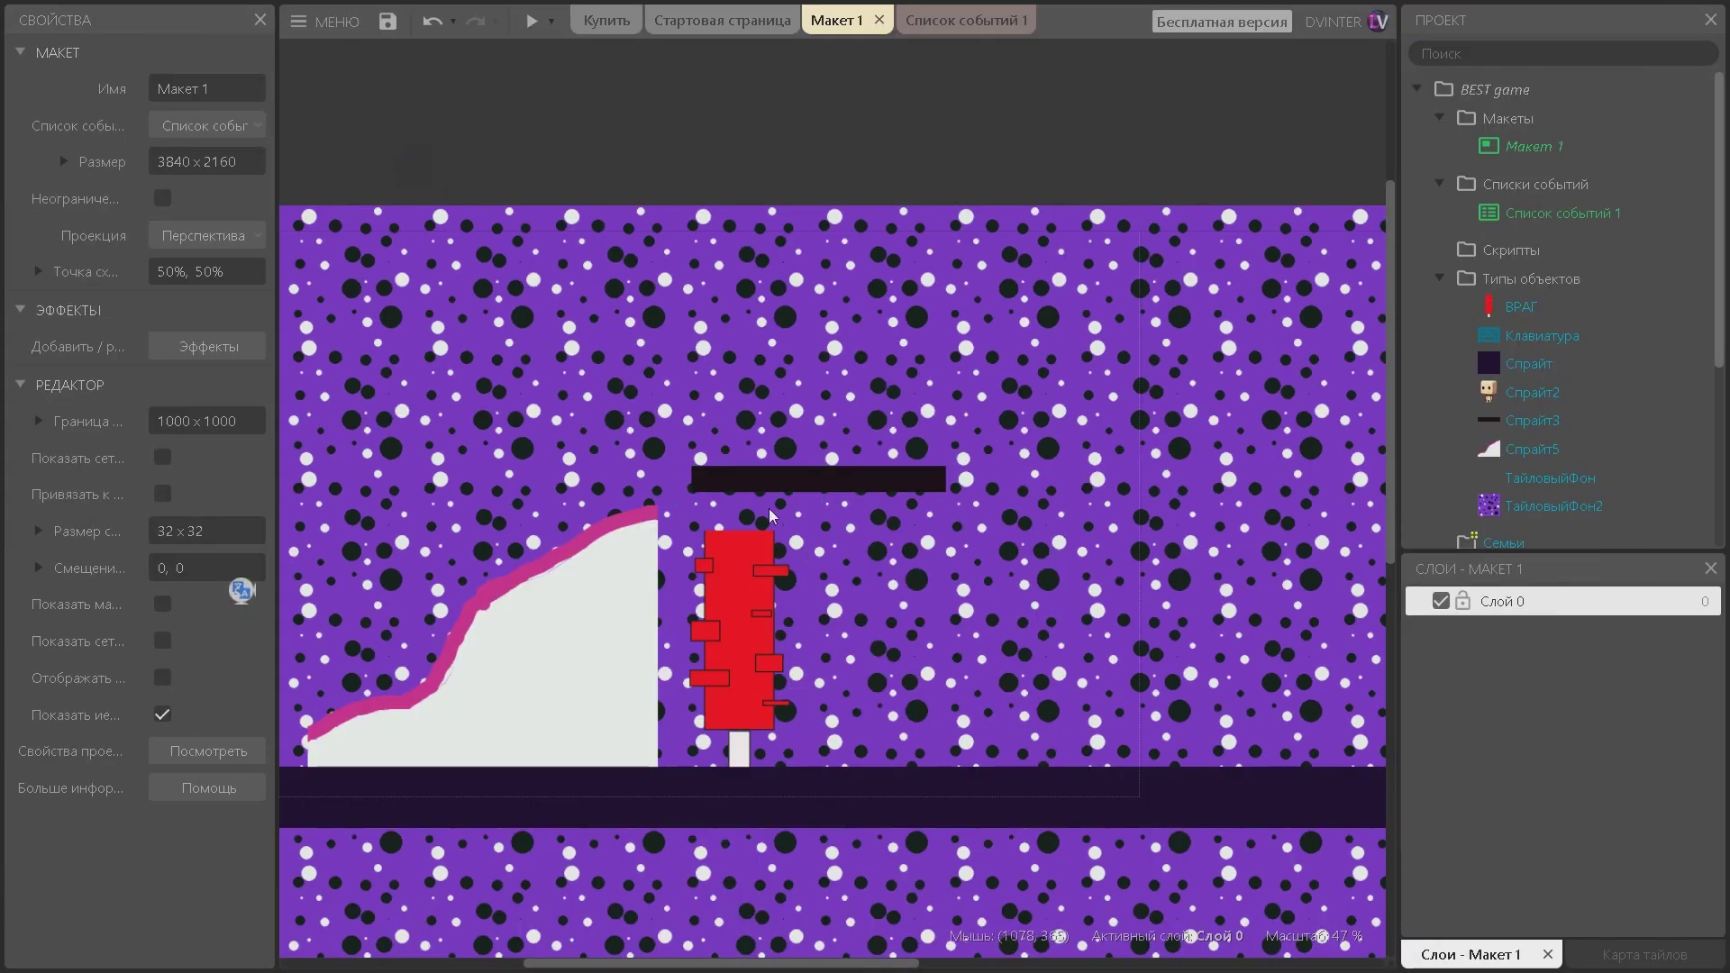
Add the Solid (Твердый) behavior to the black moving platform.
right_click(807, 478)
mouse_move(856, 104)
left_click(1190, 139)
double_click(553, 248)
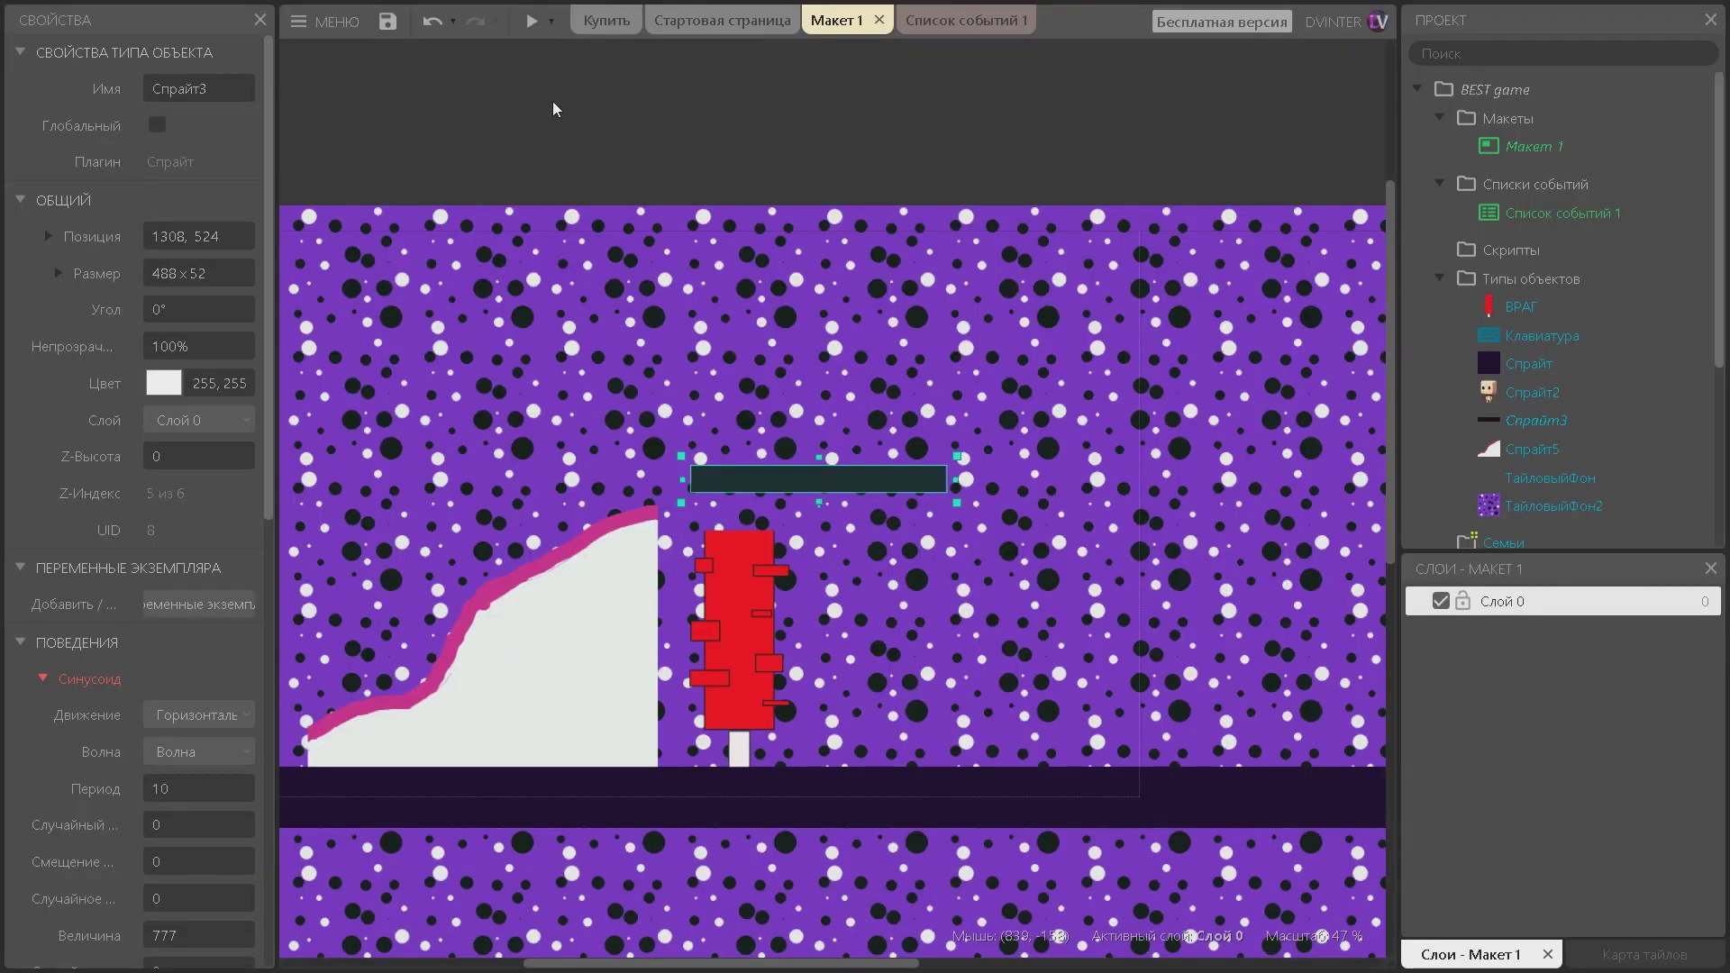
Preview the game, jump the character from the hill onto the moving platform and ride it, then close the preview.
key("Right")
key("Up")
key("Right")
key("Up")
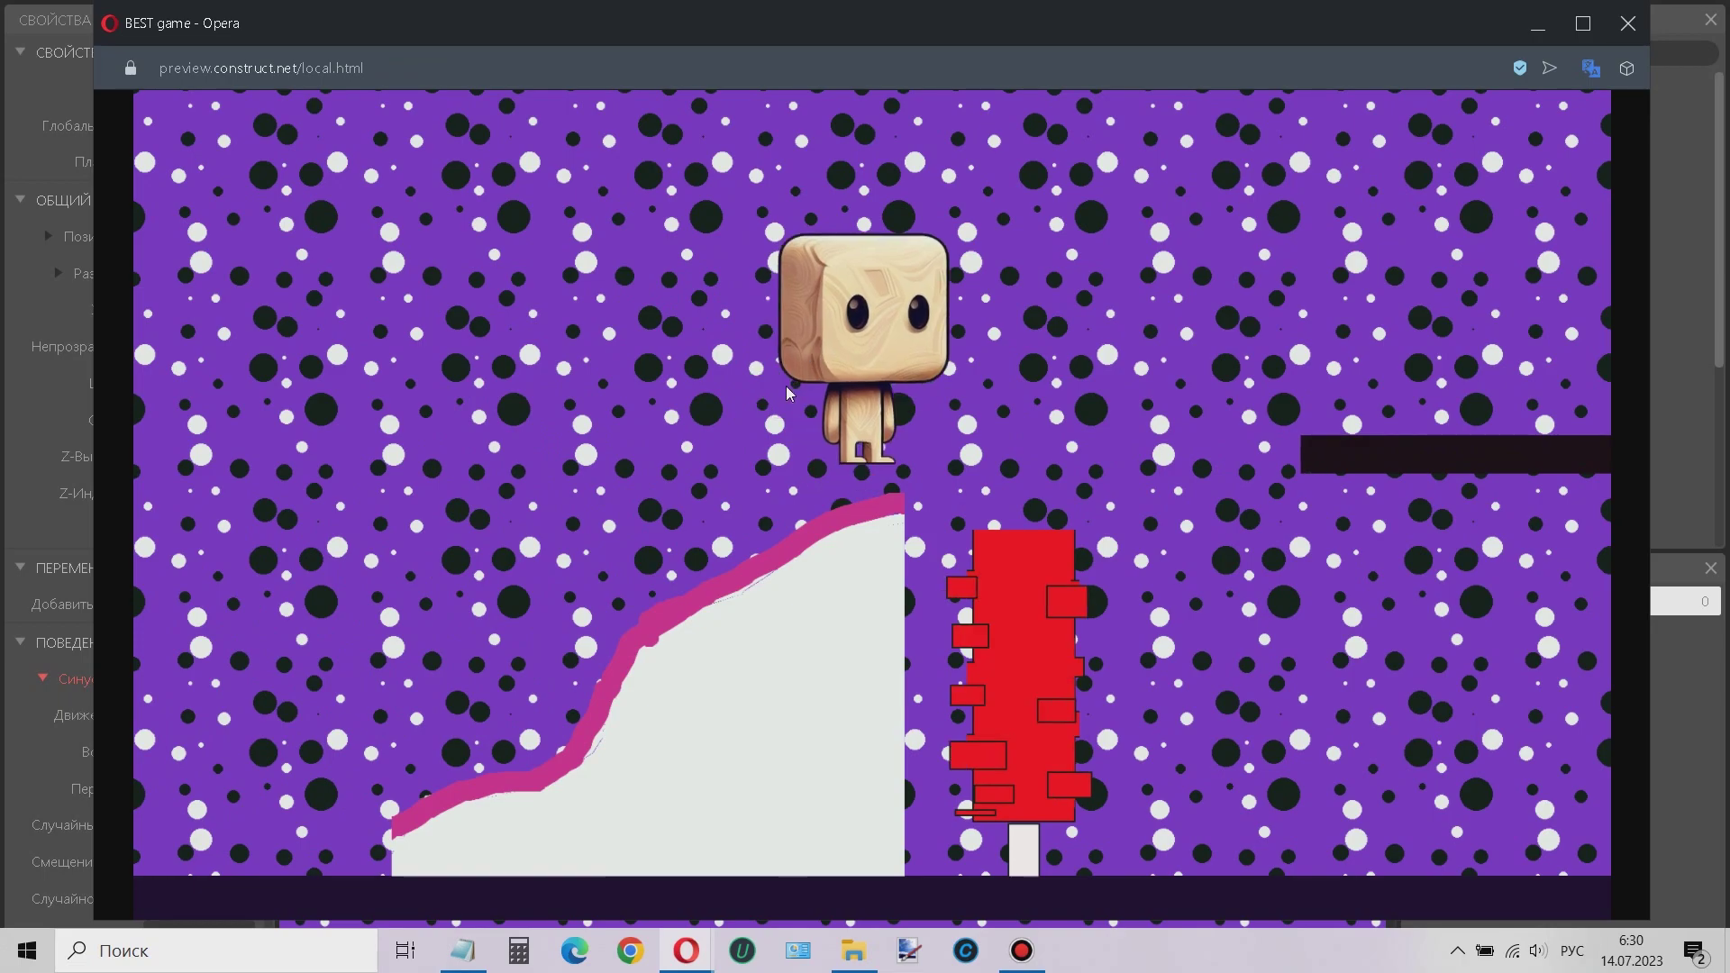
key("Left")
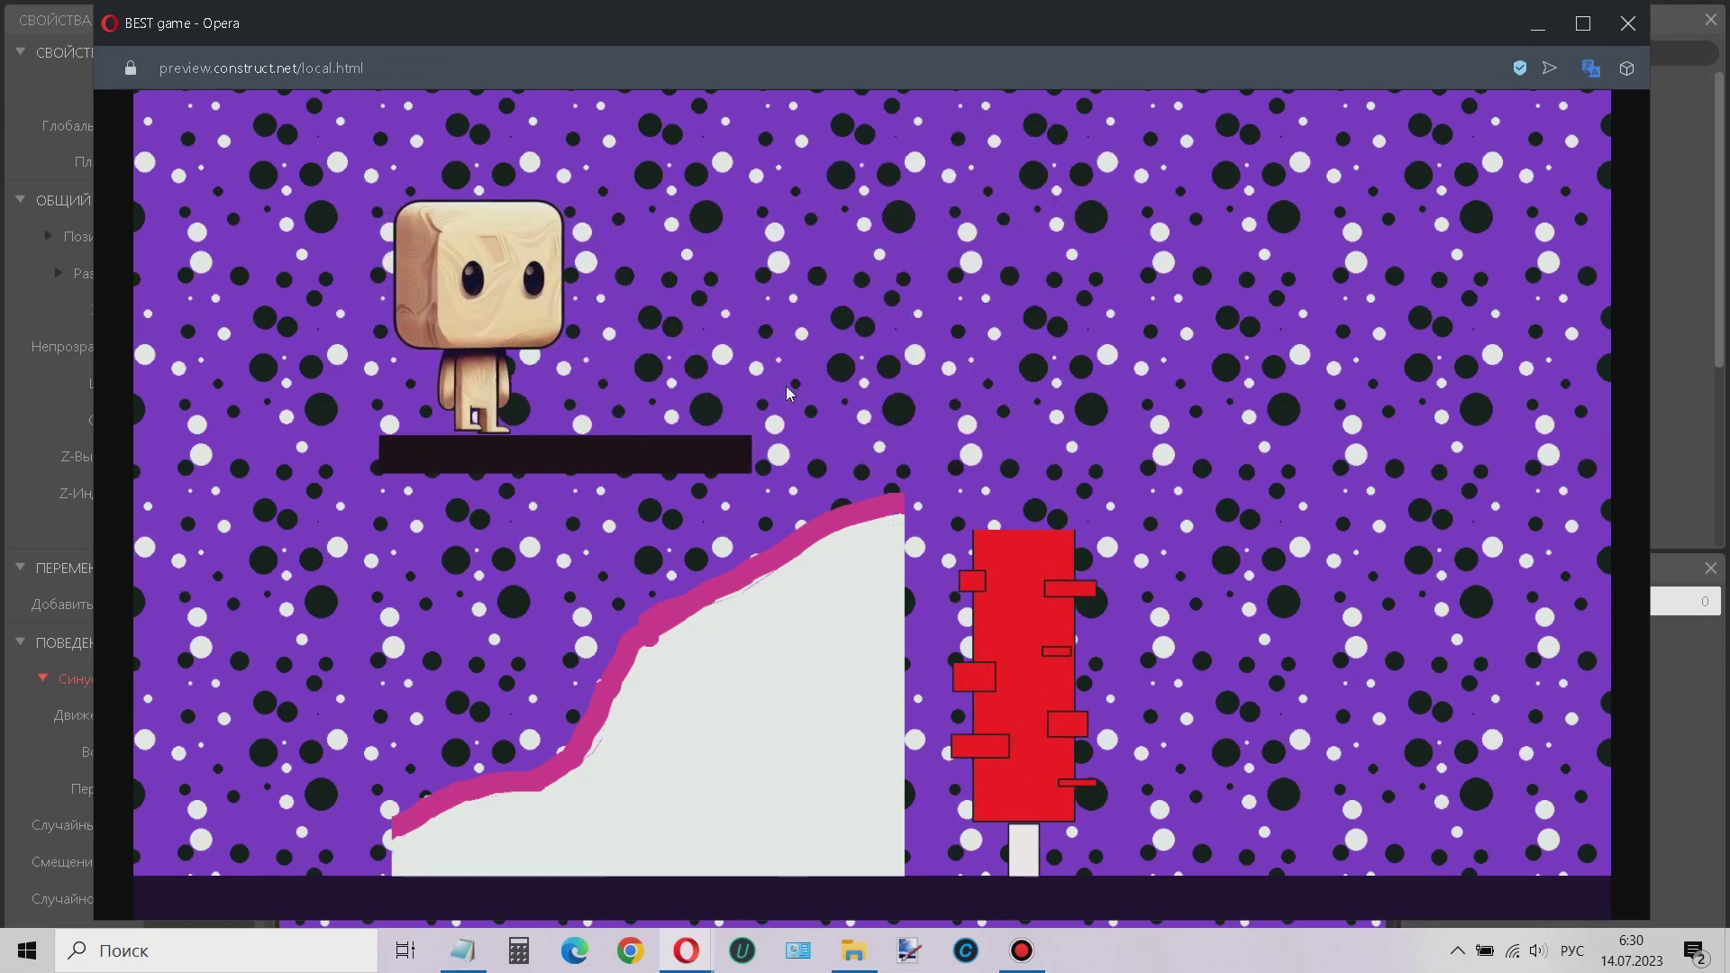
key("Right")
key("Up")
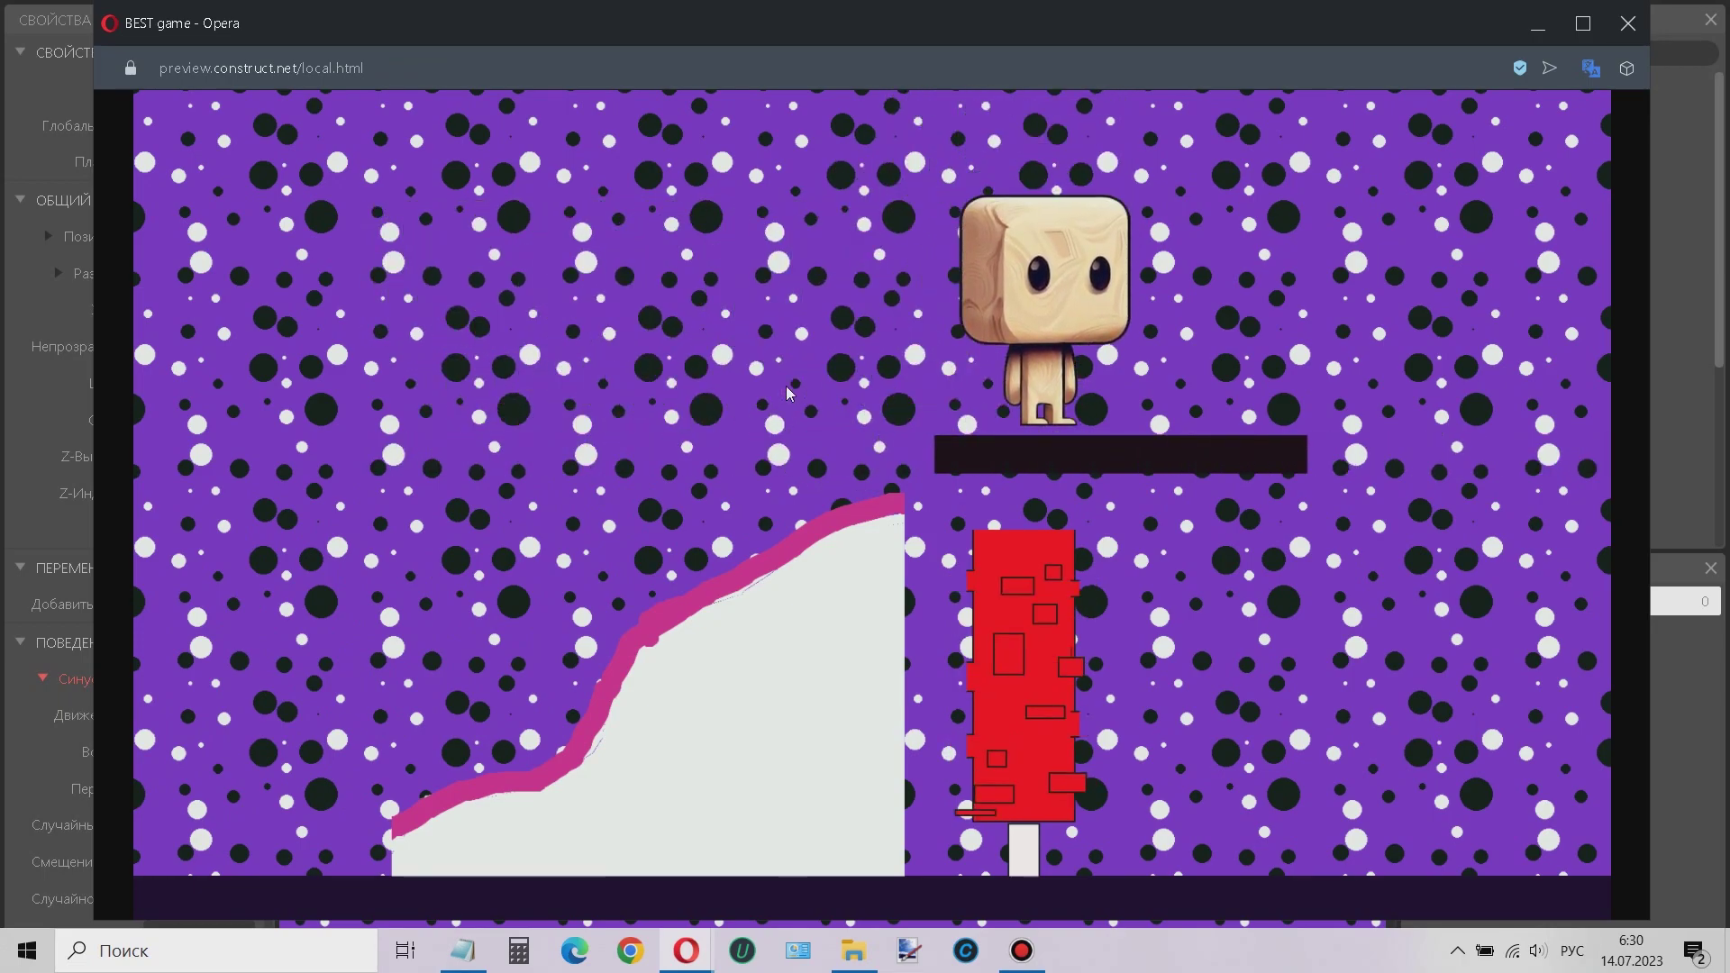
key("Up")
key("Right")
key("Left")
key("Left")
key("r")
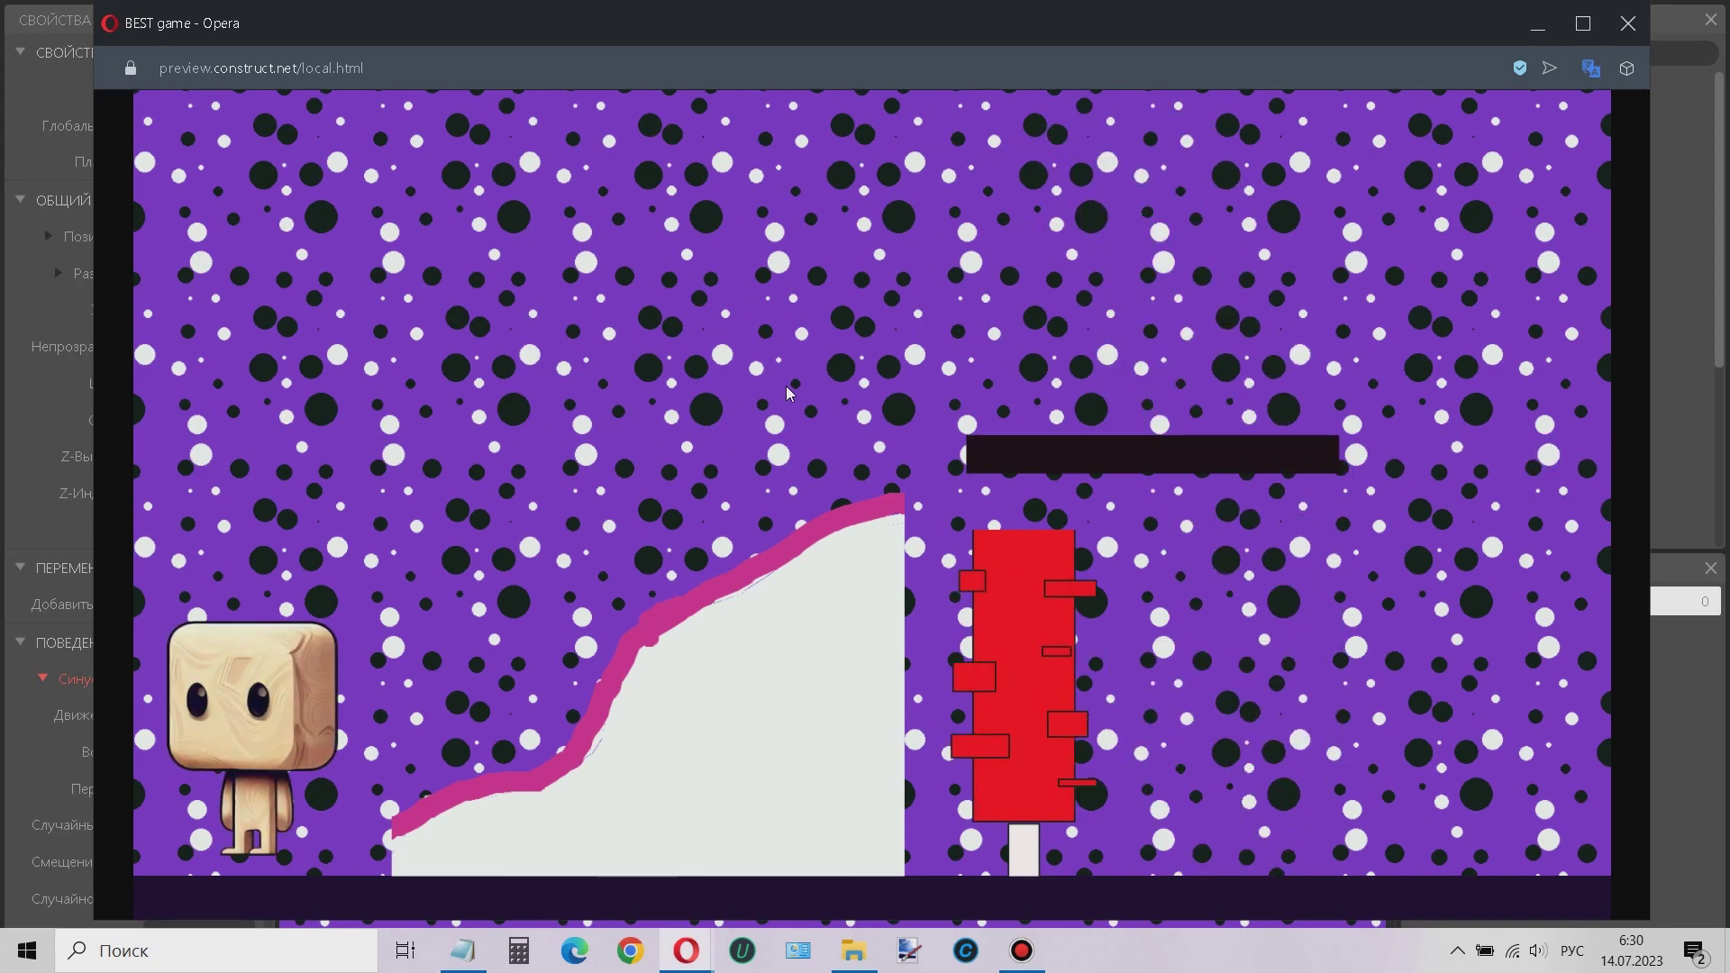
key("Right")
key("Up")
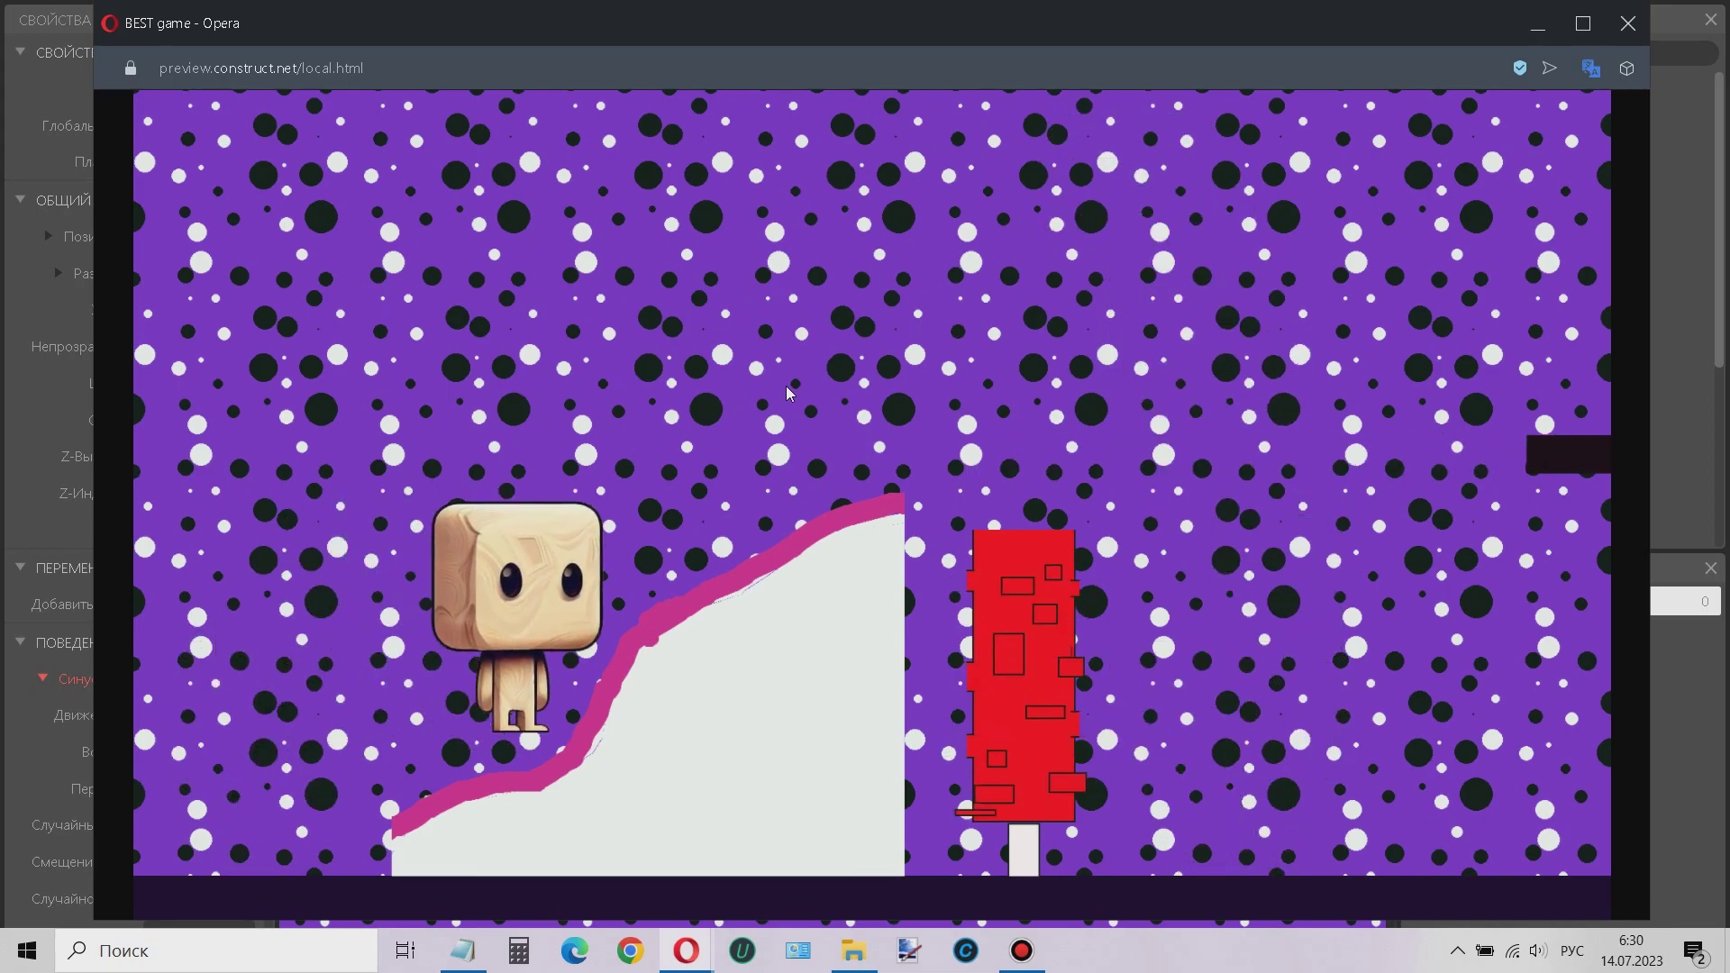
key("Up")
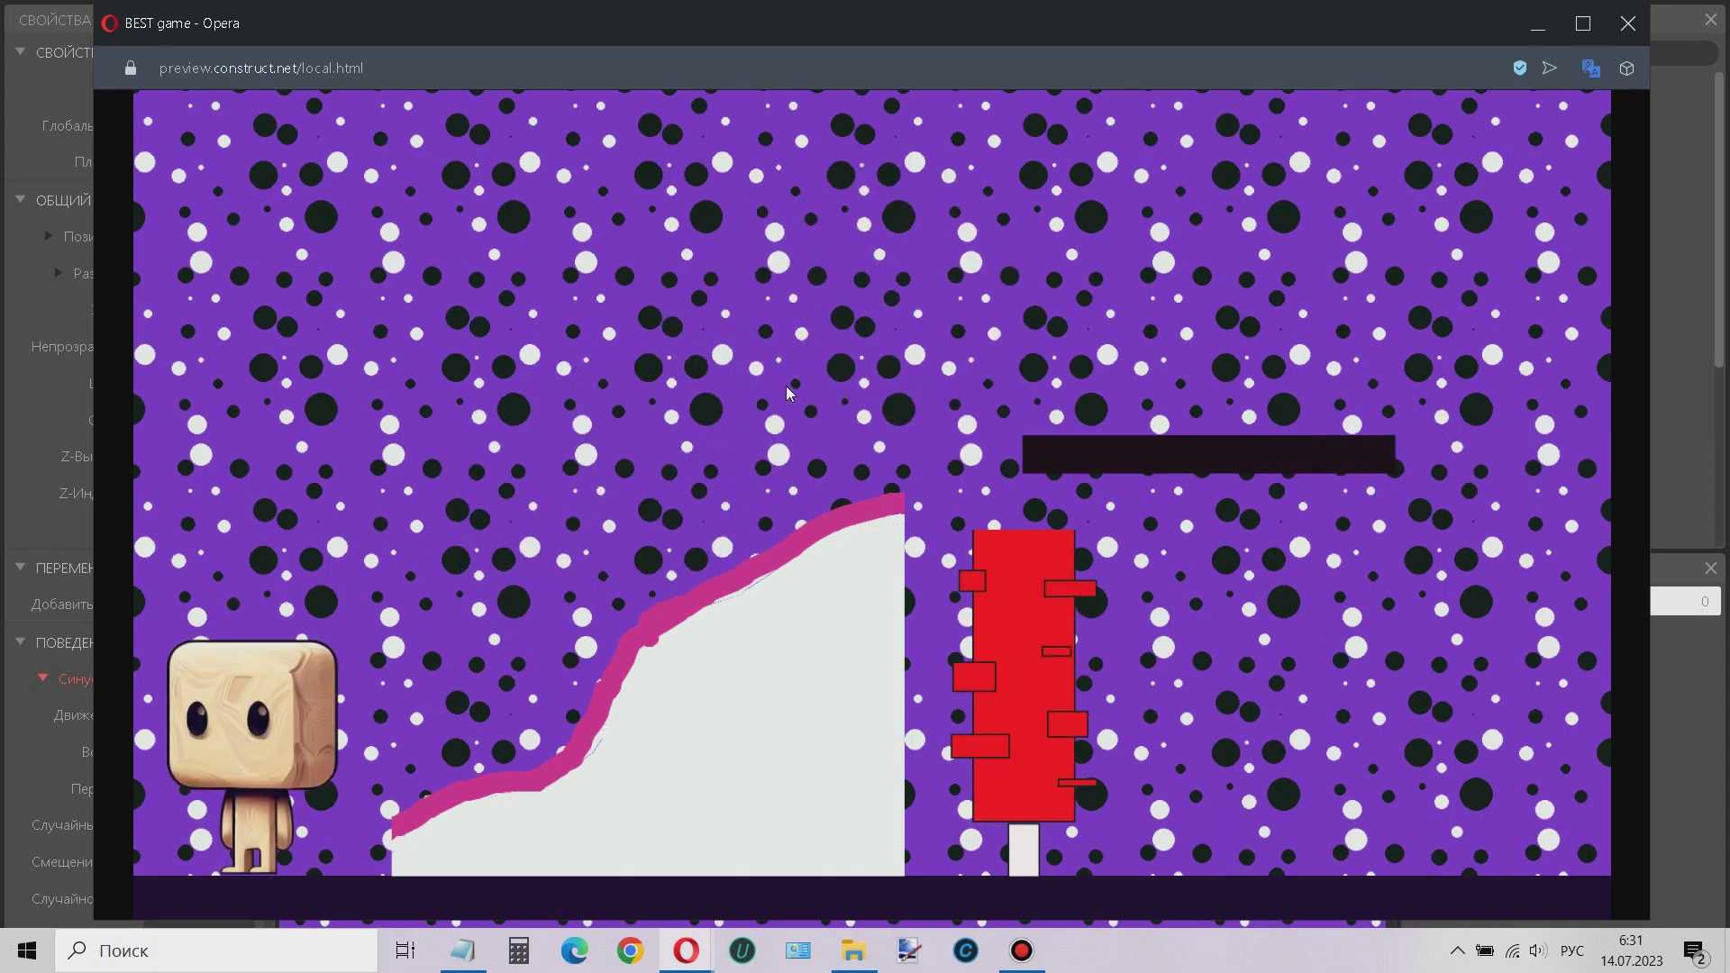
key("alt+F4")
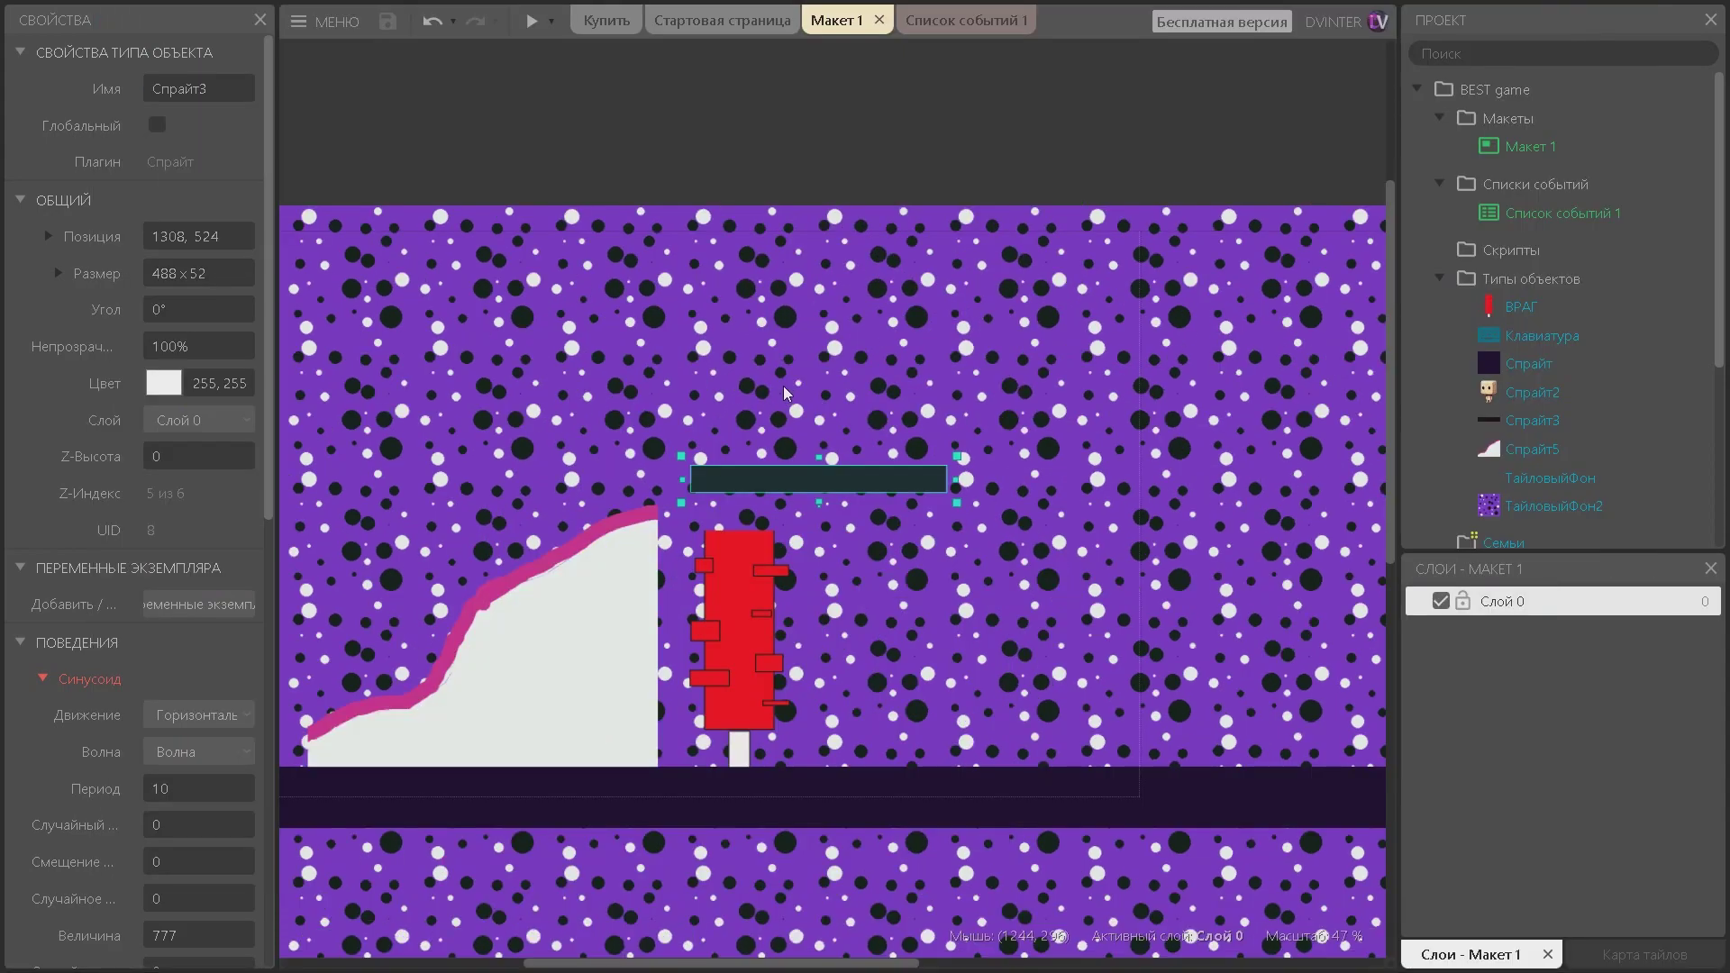
Preview the level again, moving and jumping the character on the moving platform.
middle_click_drag(566, 436, 787, 406)
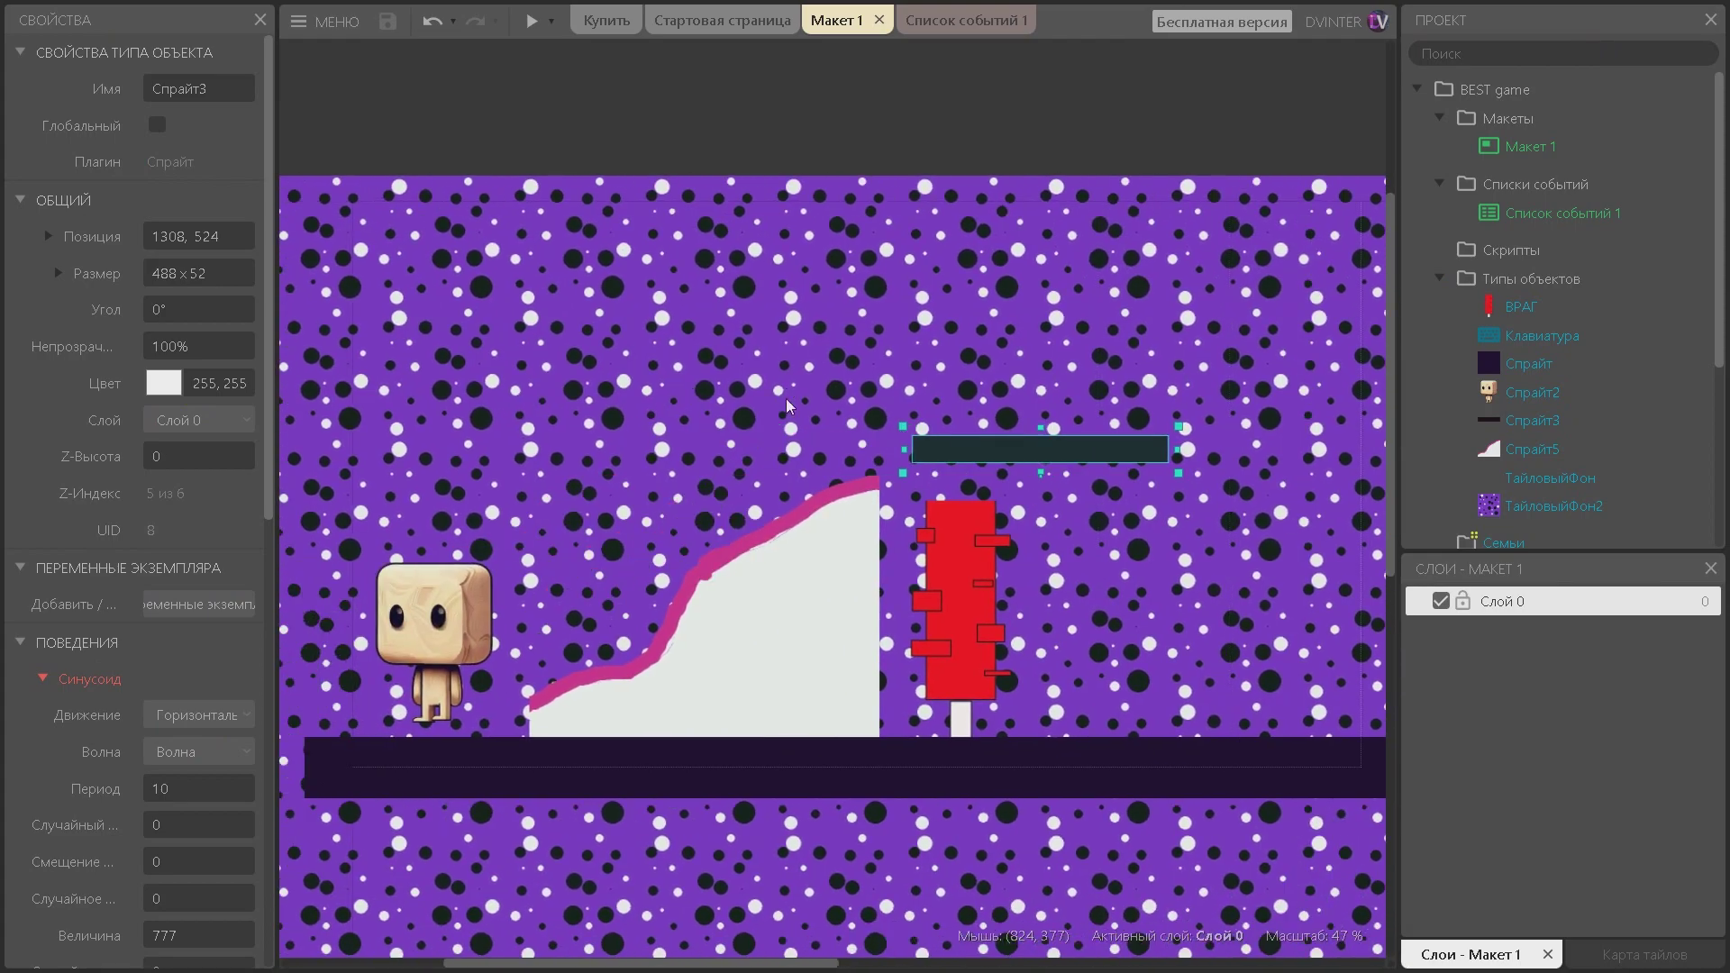
key("F5")
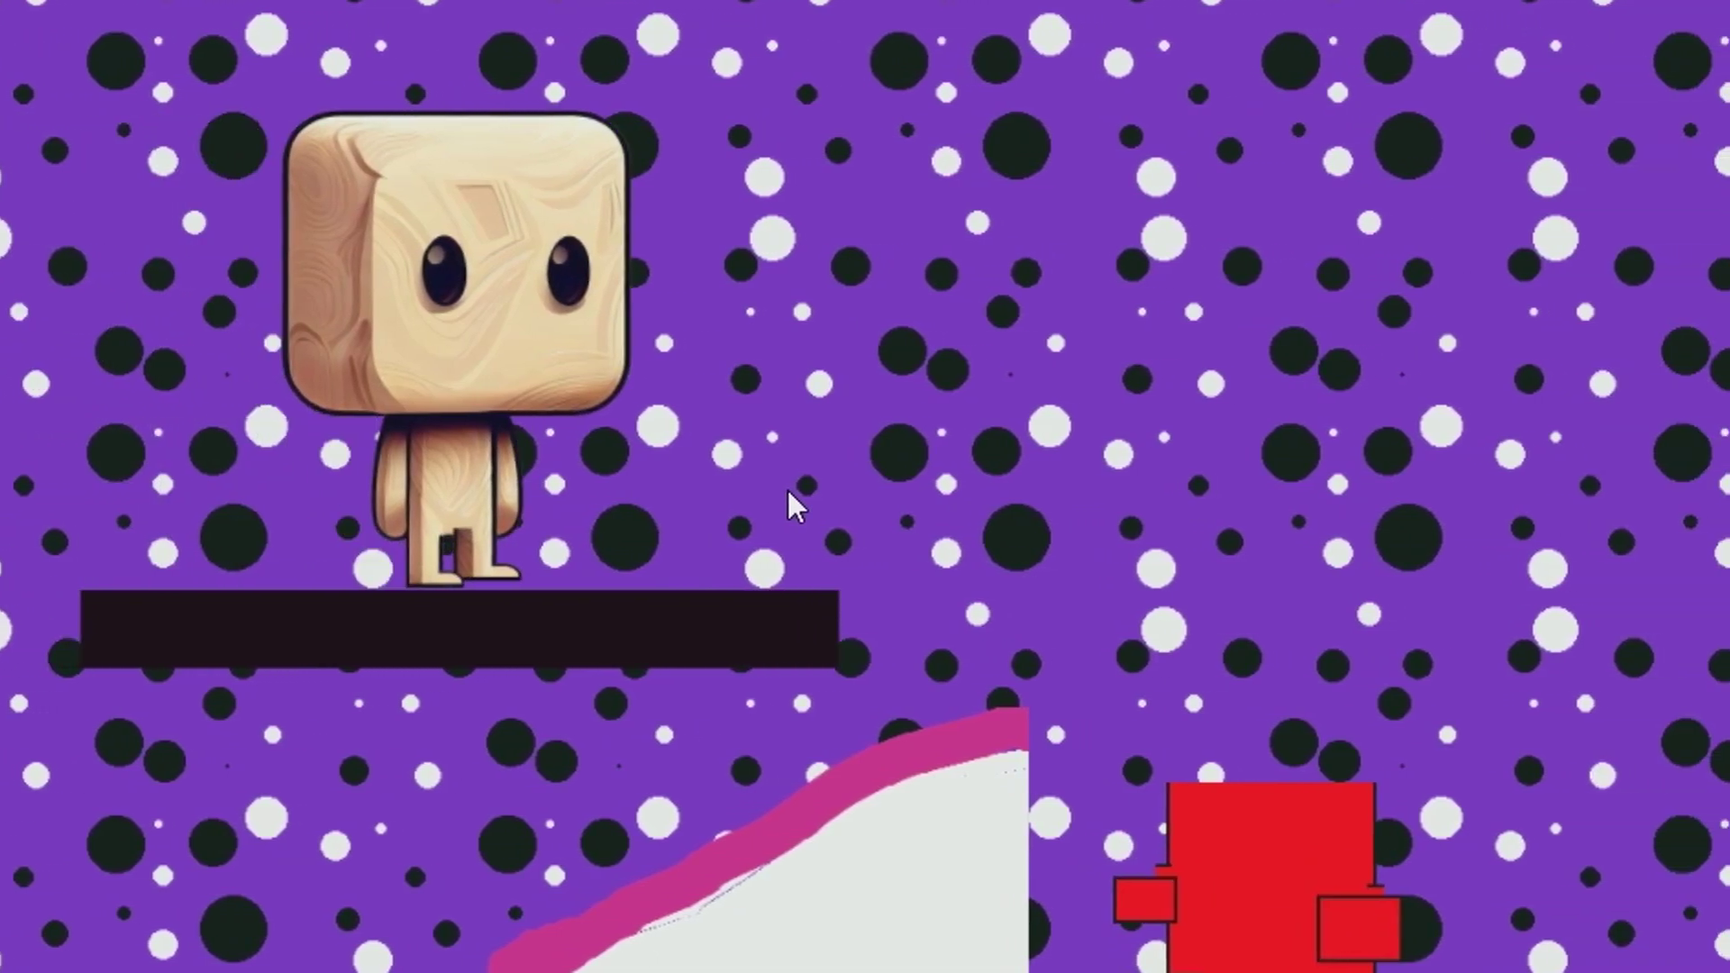
key("Right")
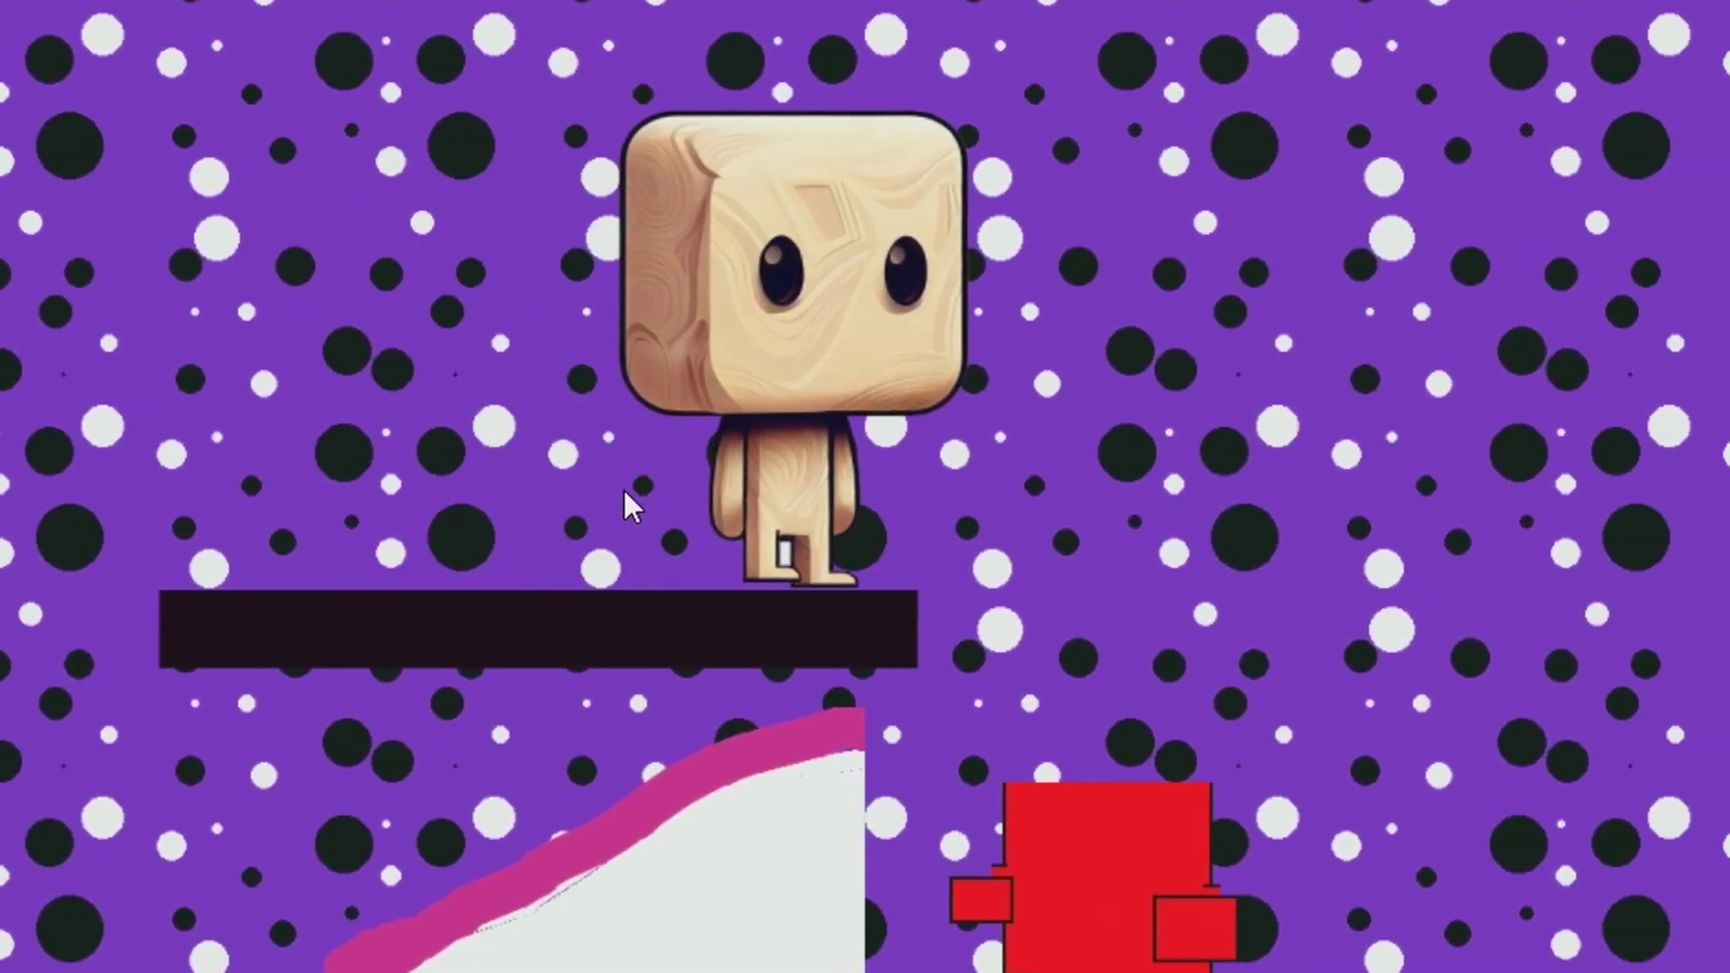
key("space")
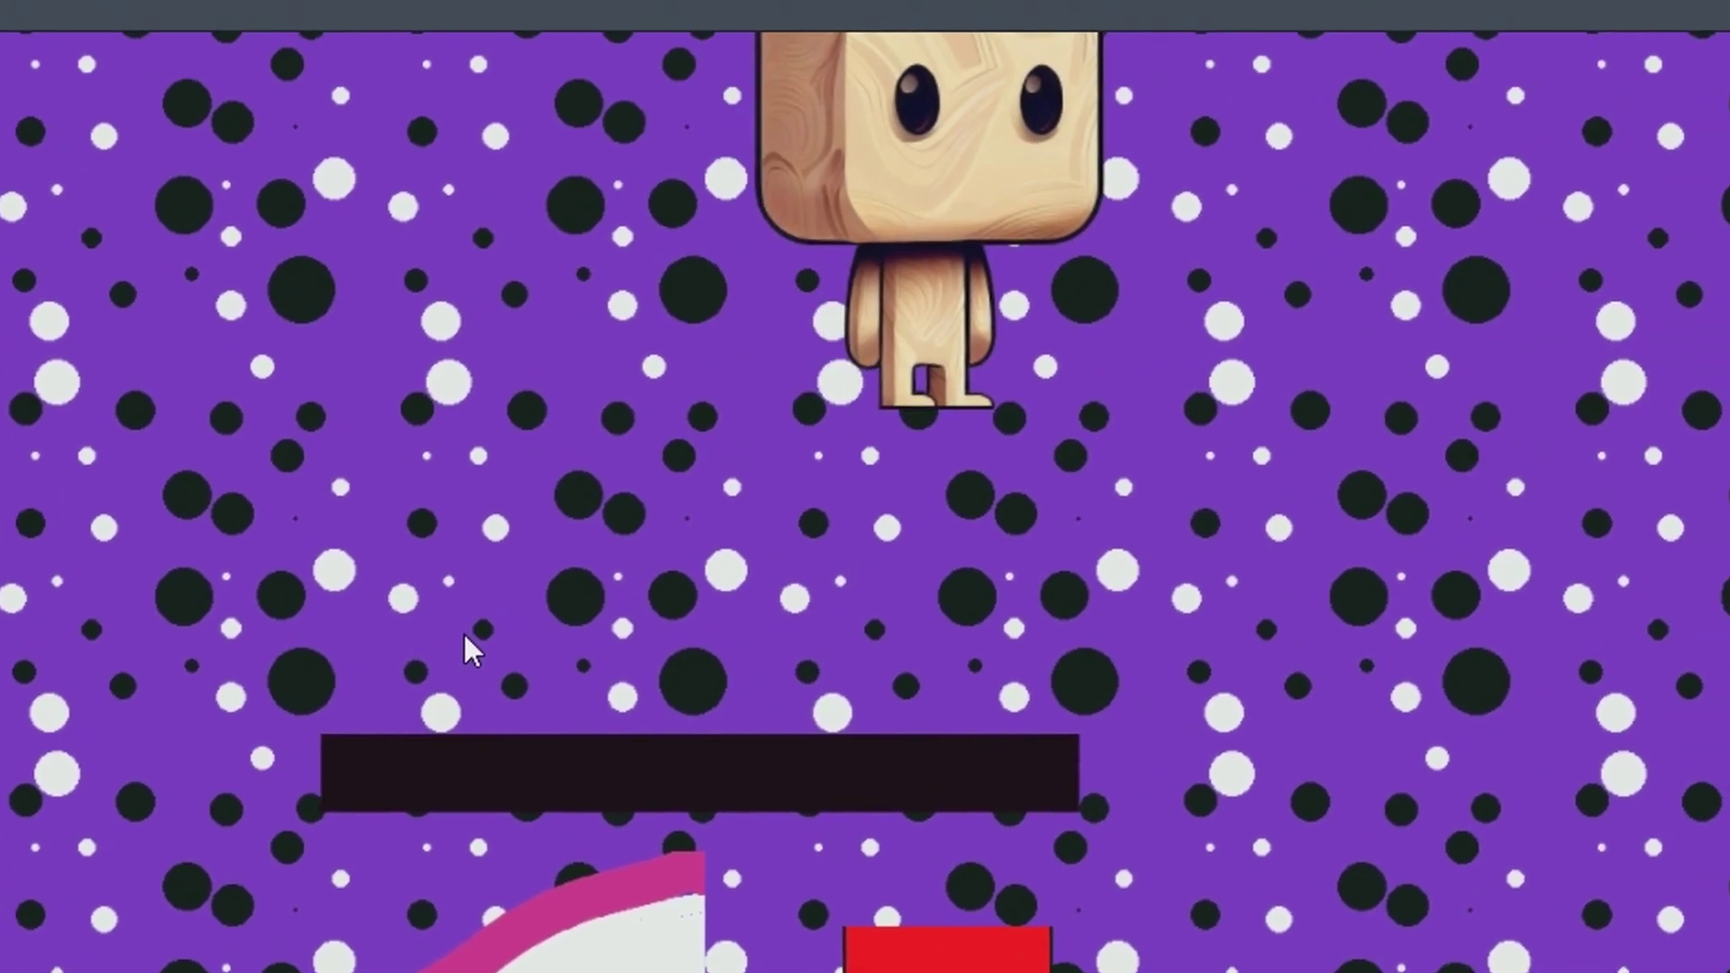